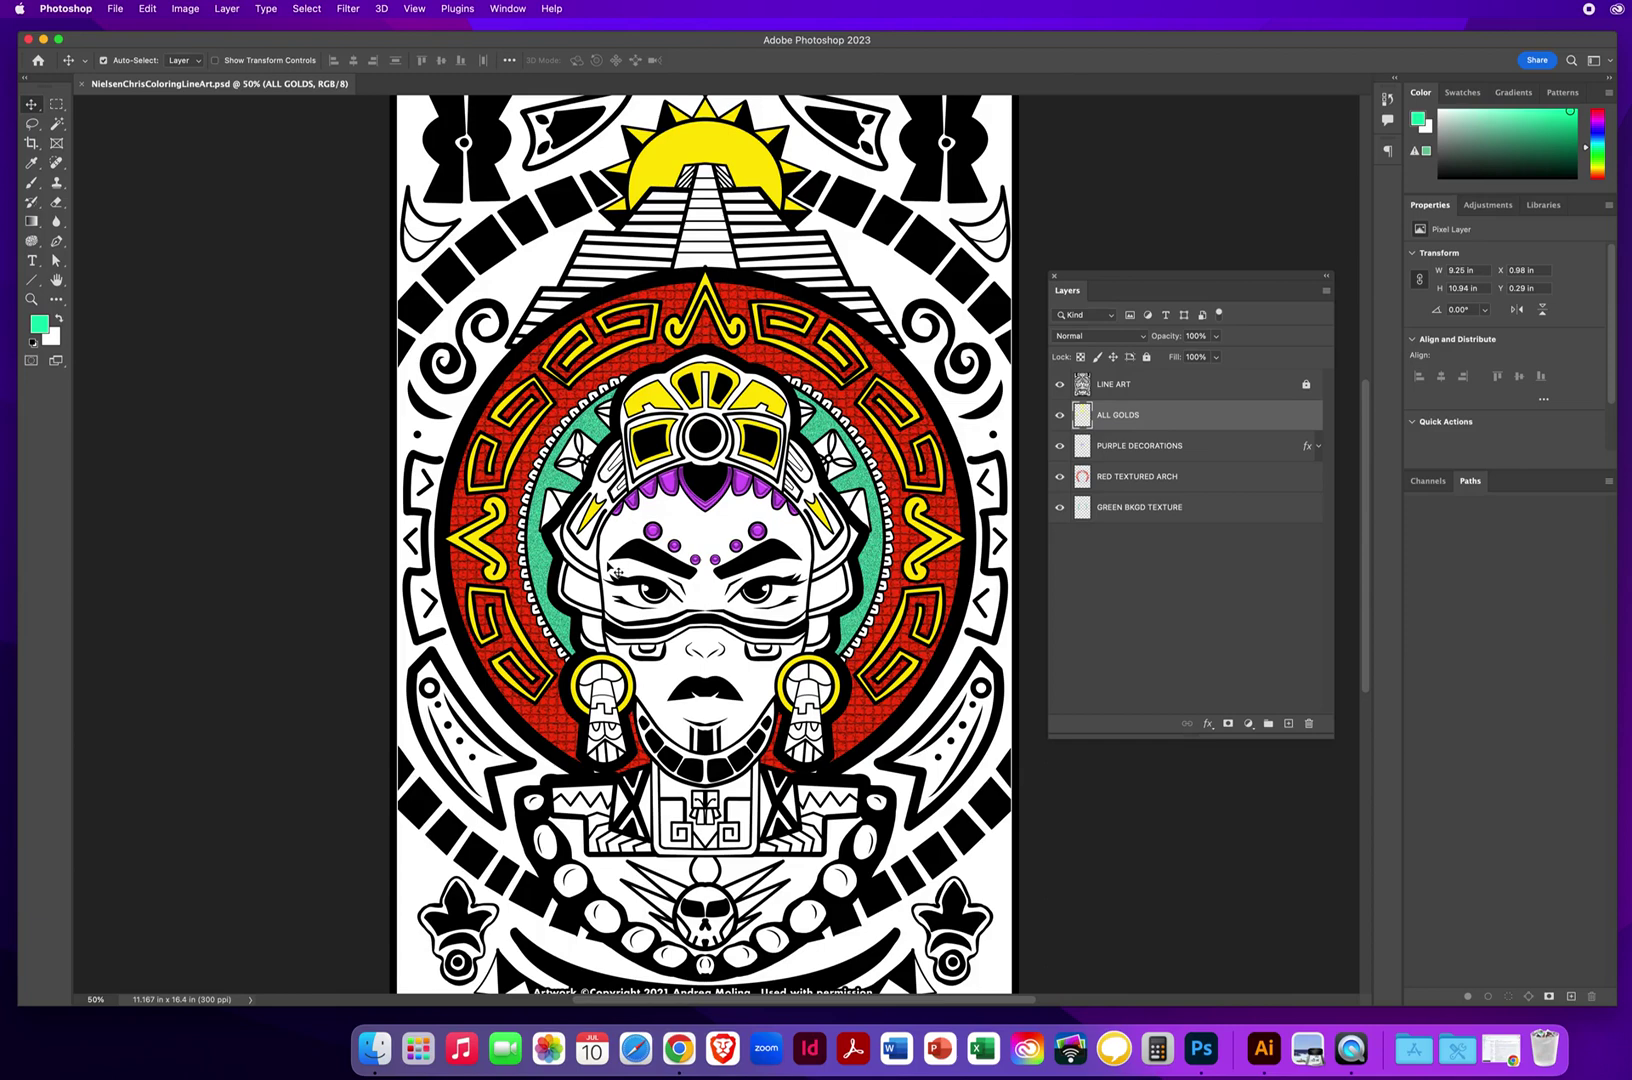
# On the LINE ART layer, zoom out and magic-wand select the white areas
pyautogui.click(1130, 387)
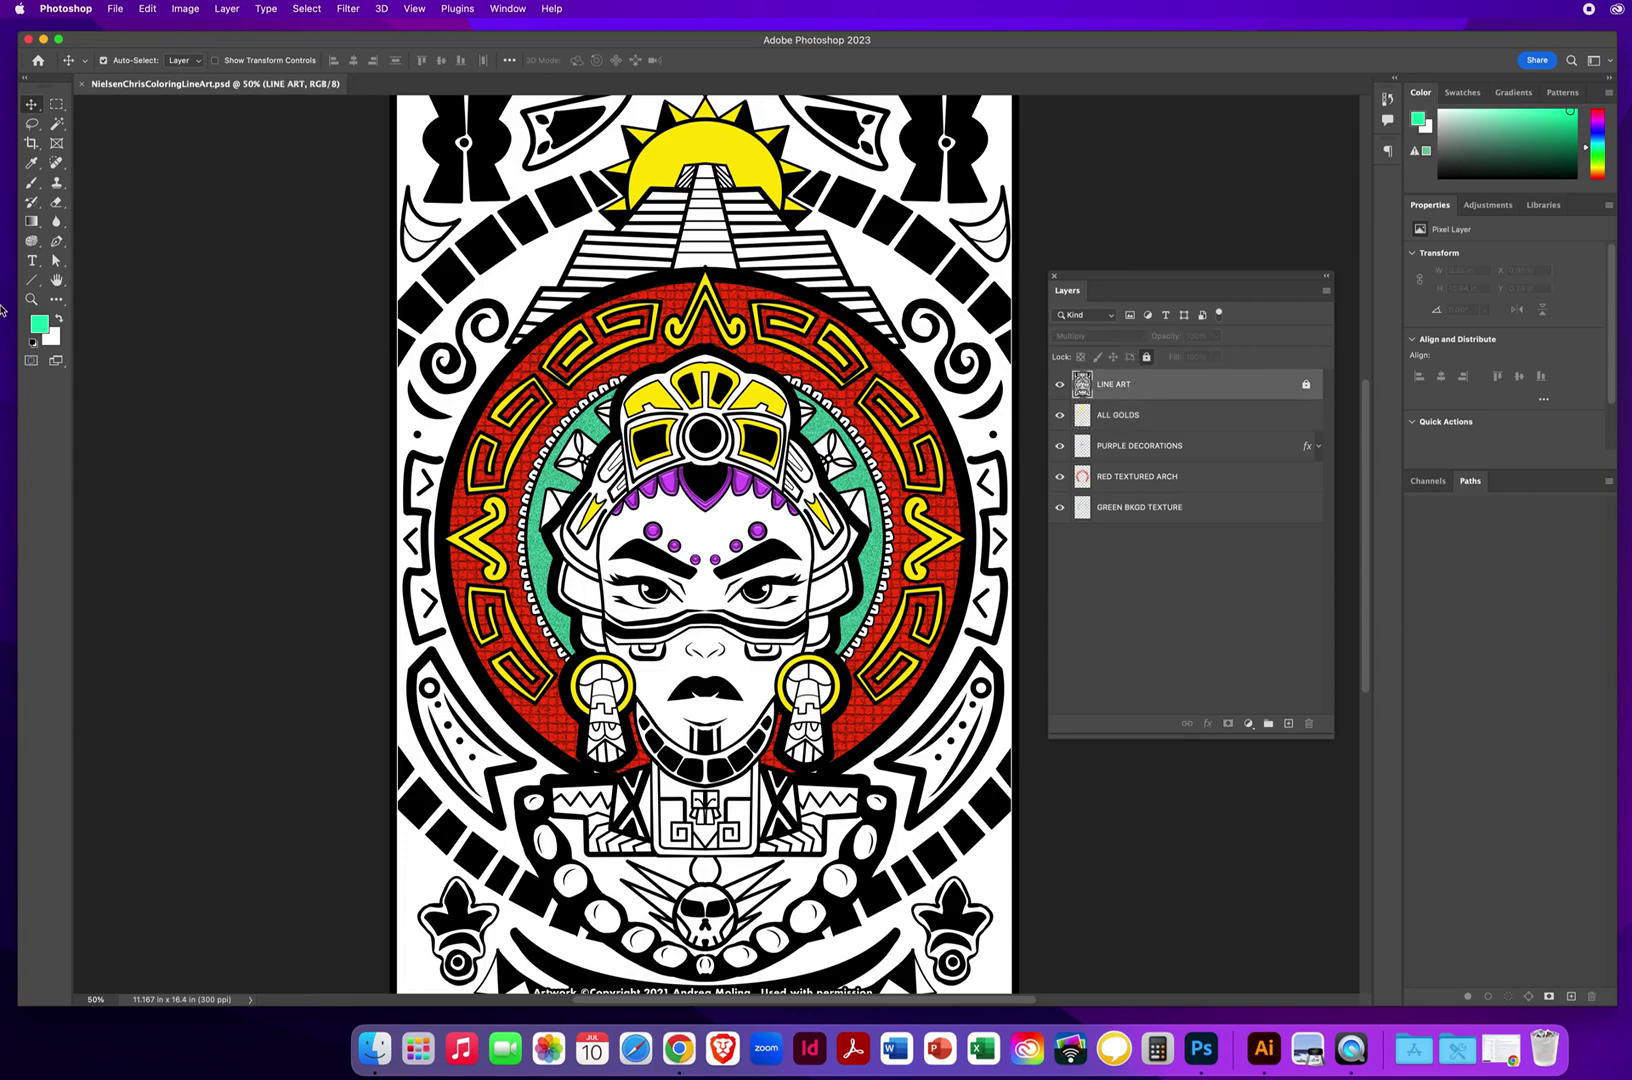
pyautogui.click(31, 299)
pyautogui.moveTo(554, 438)
pyautogui.mouseDown()
pyautogui.moveTo(533, 436)
pyautogui.moveTo(556, 438)
pyautogui.mouseUp()
pyautogui.click(57, 124)
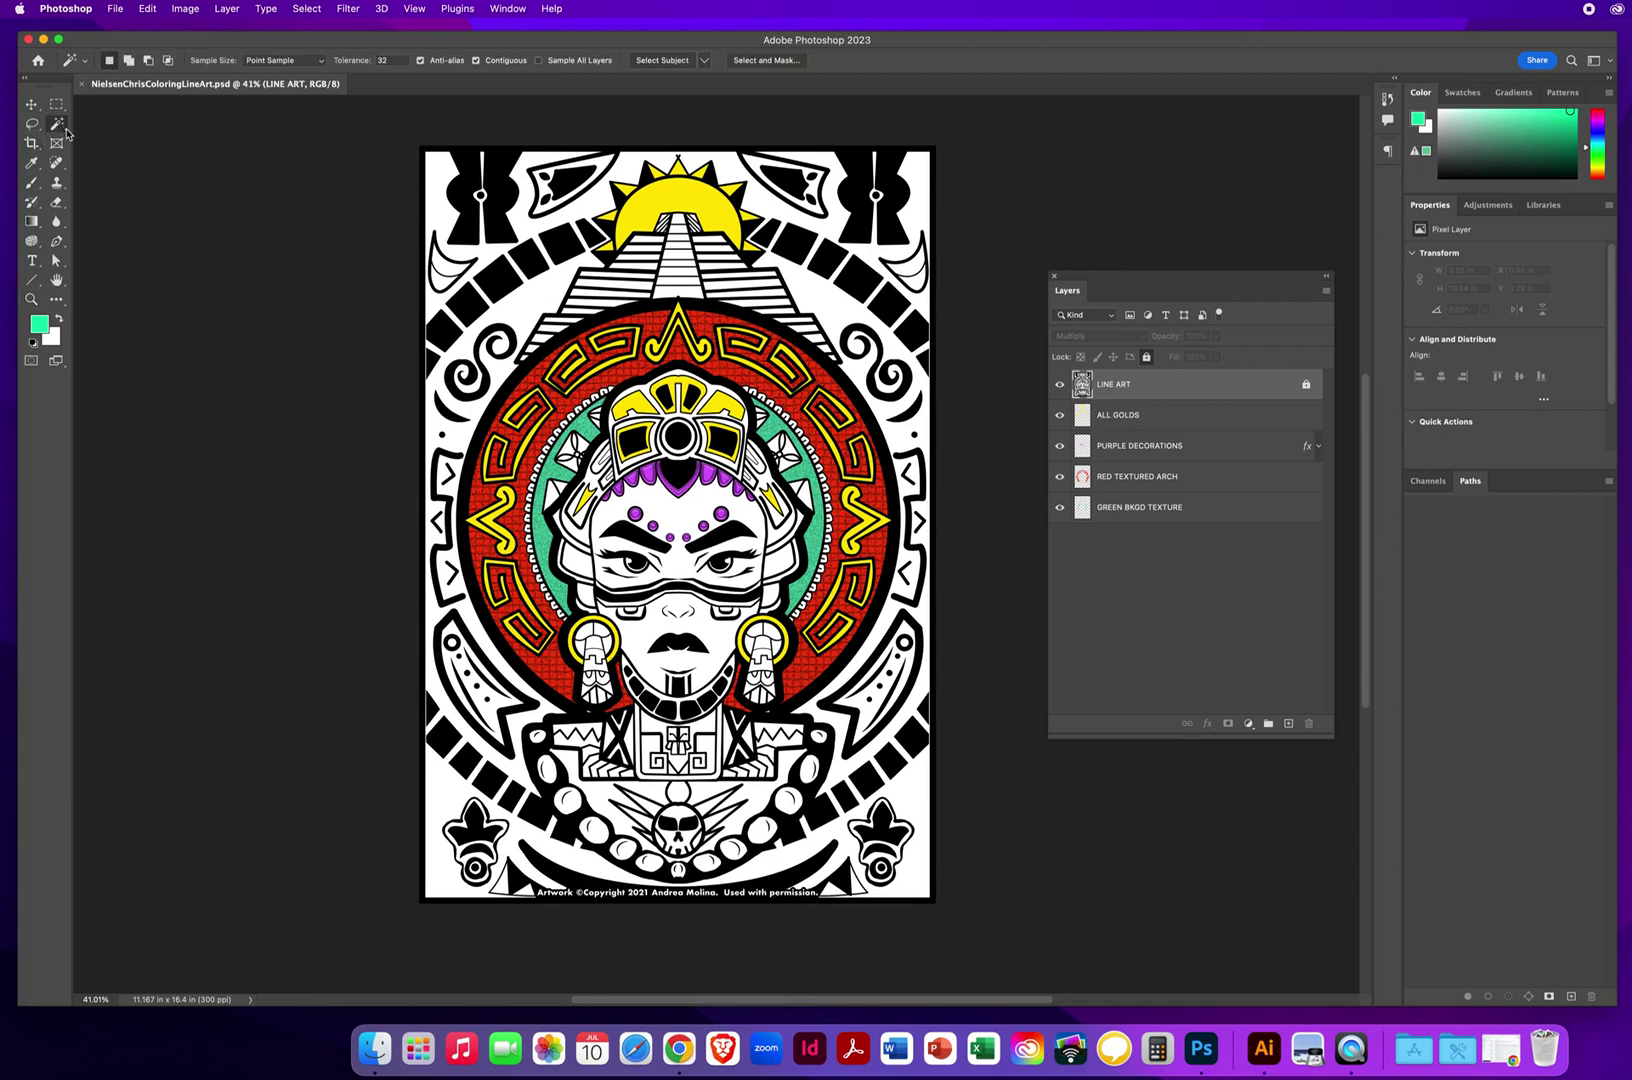
pyautogui.click(537, 298)
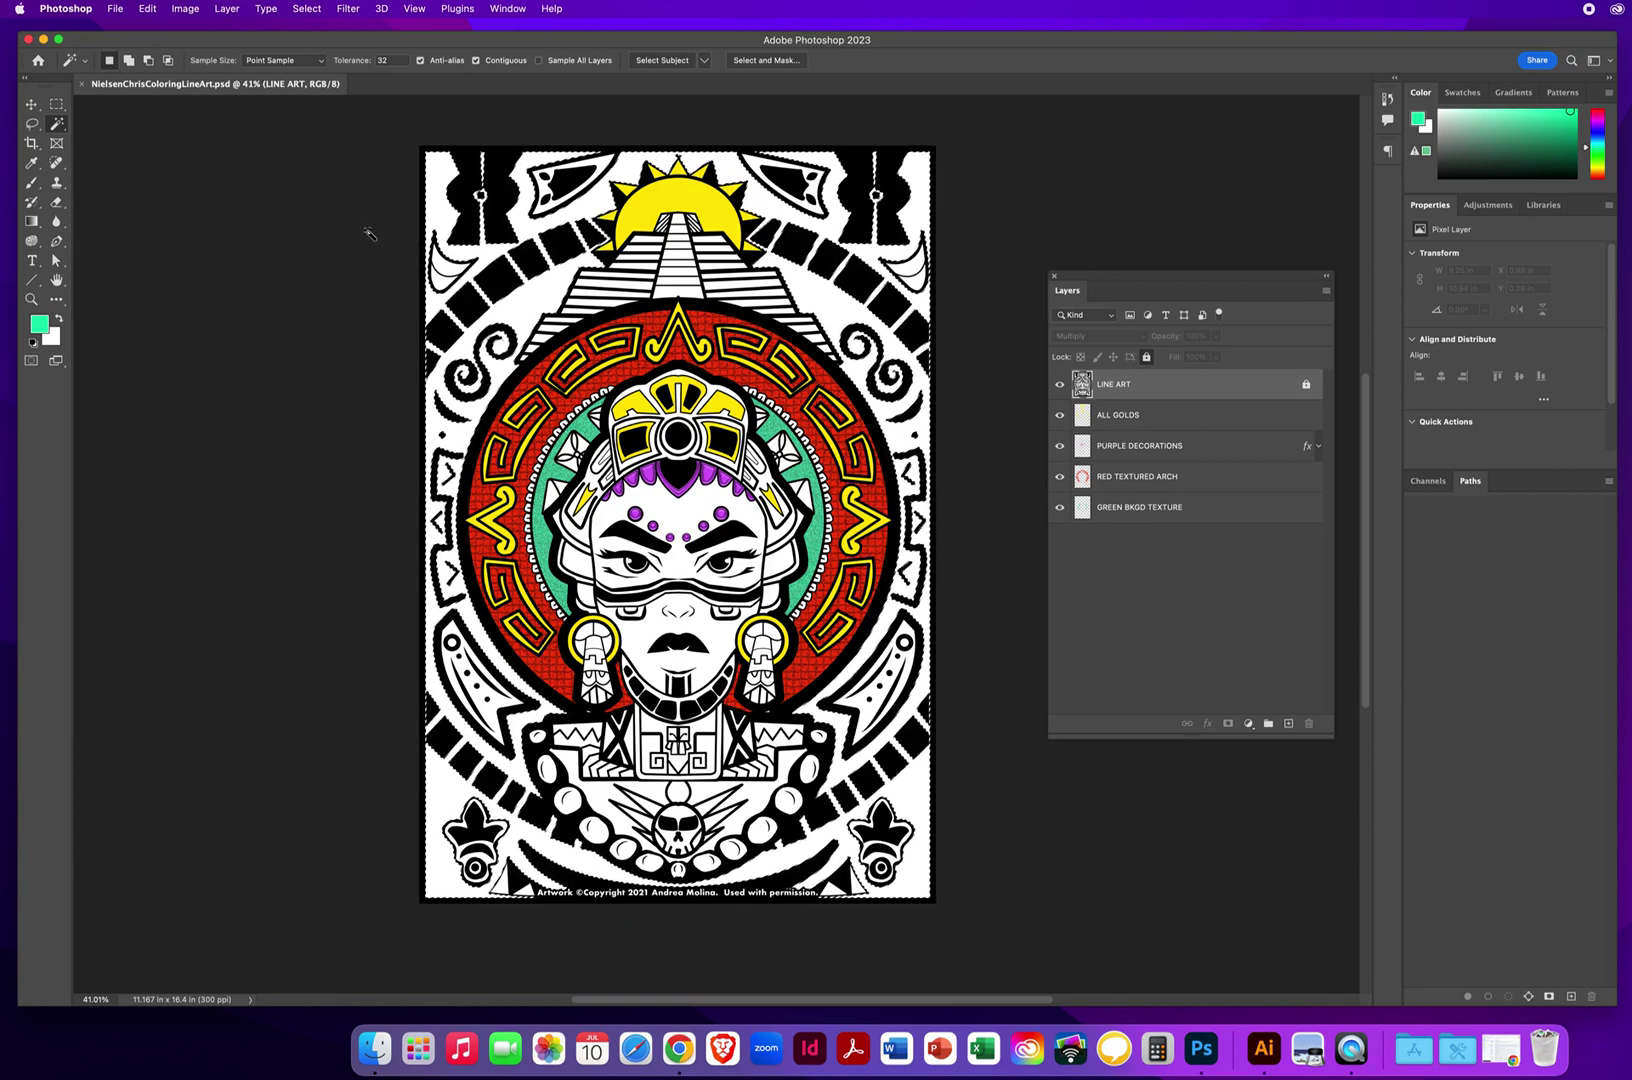
# Expand the magic-wand selection by 1 pixel
pyautogui.click(314, 9)
pyautogui.moveTo(330, 229)
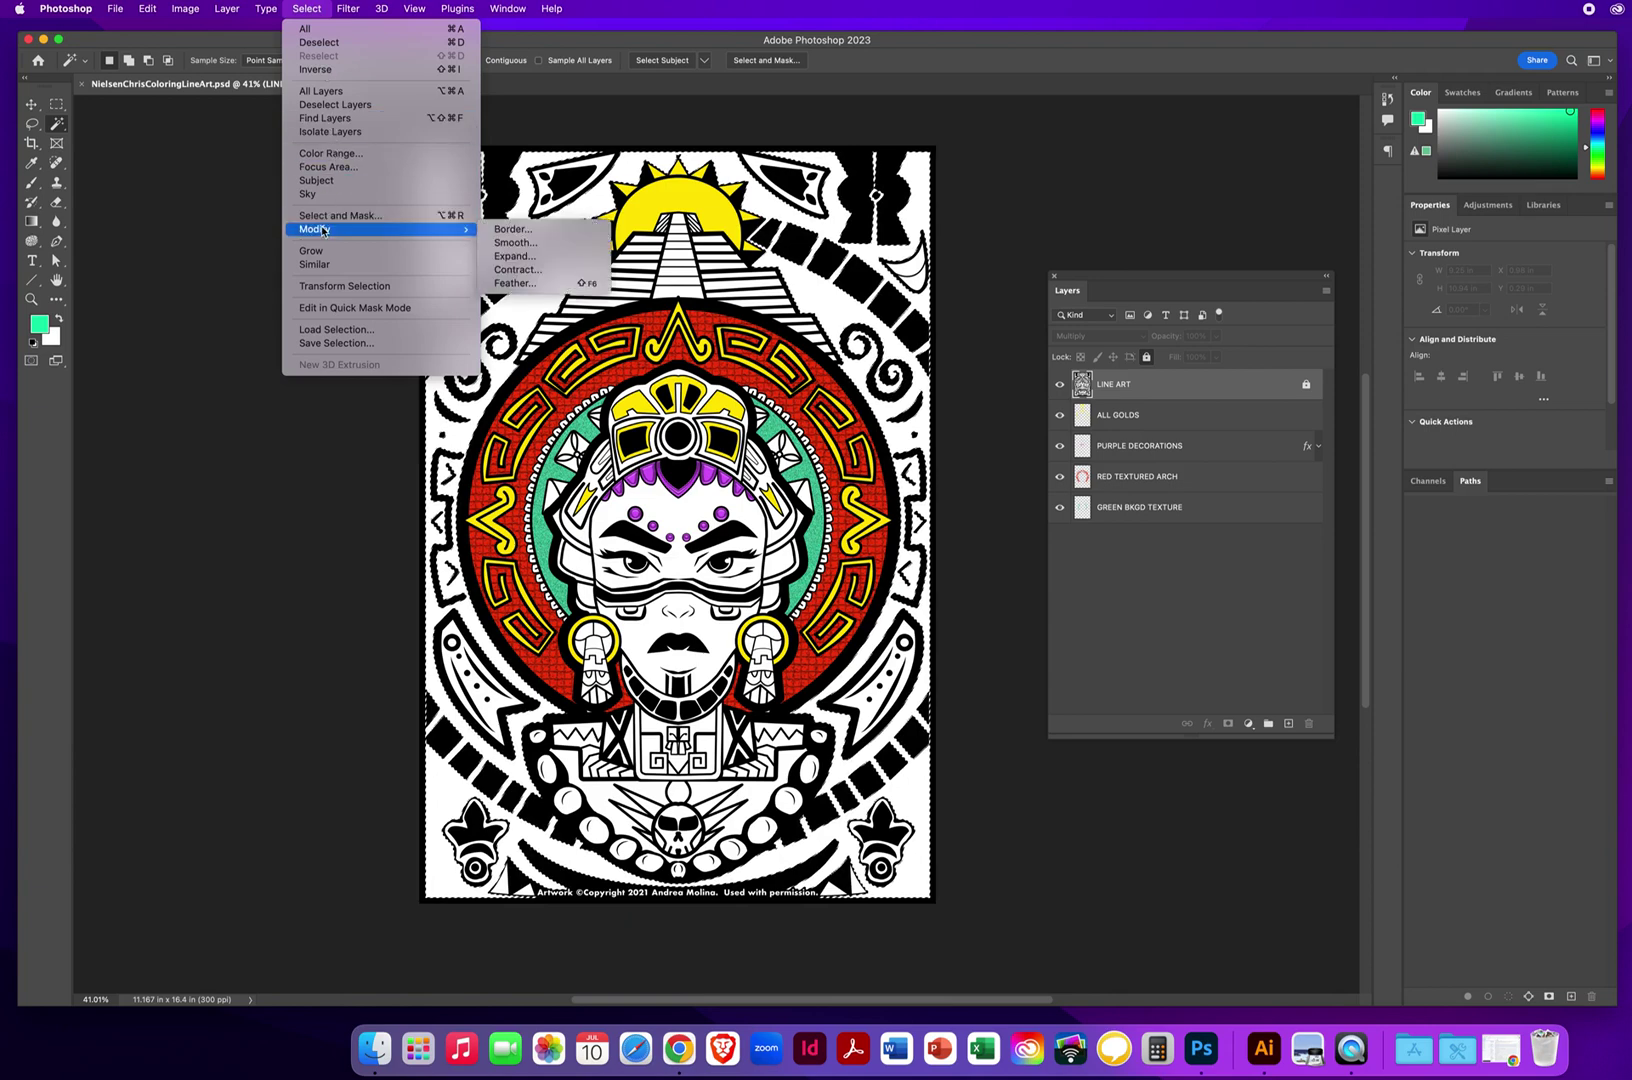
pyautogui.click(514, 256)
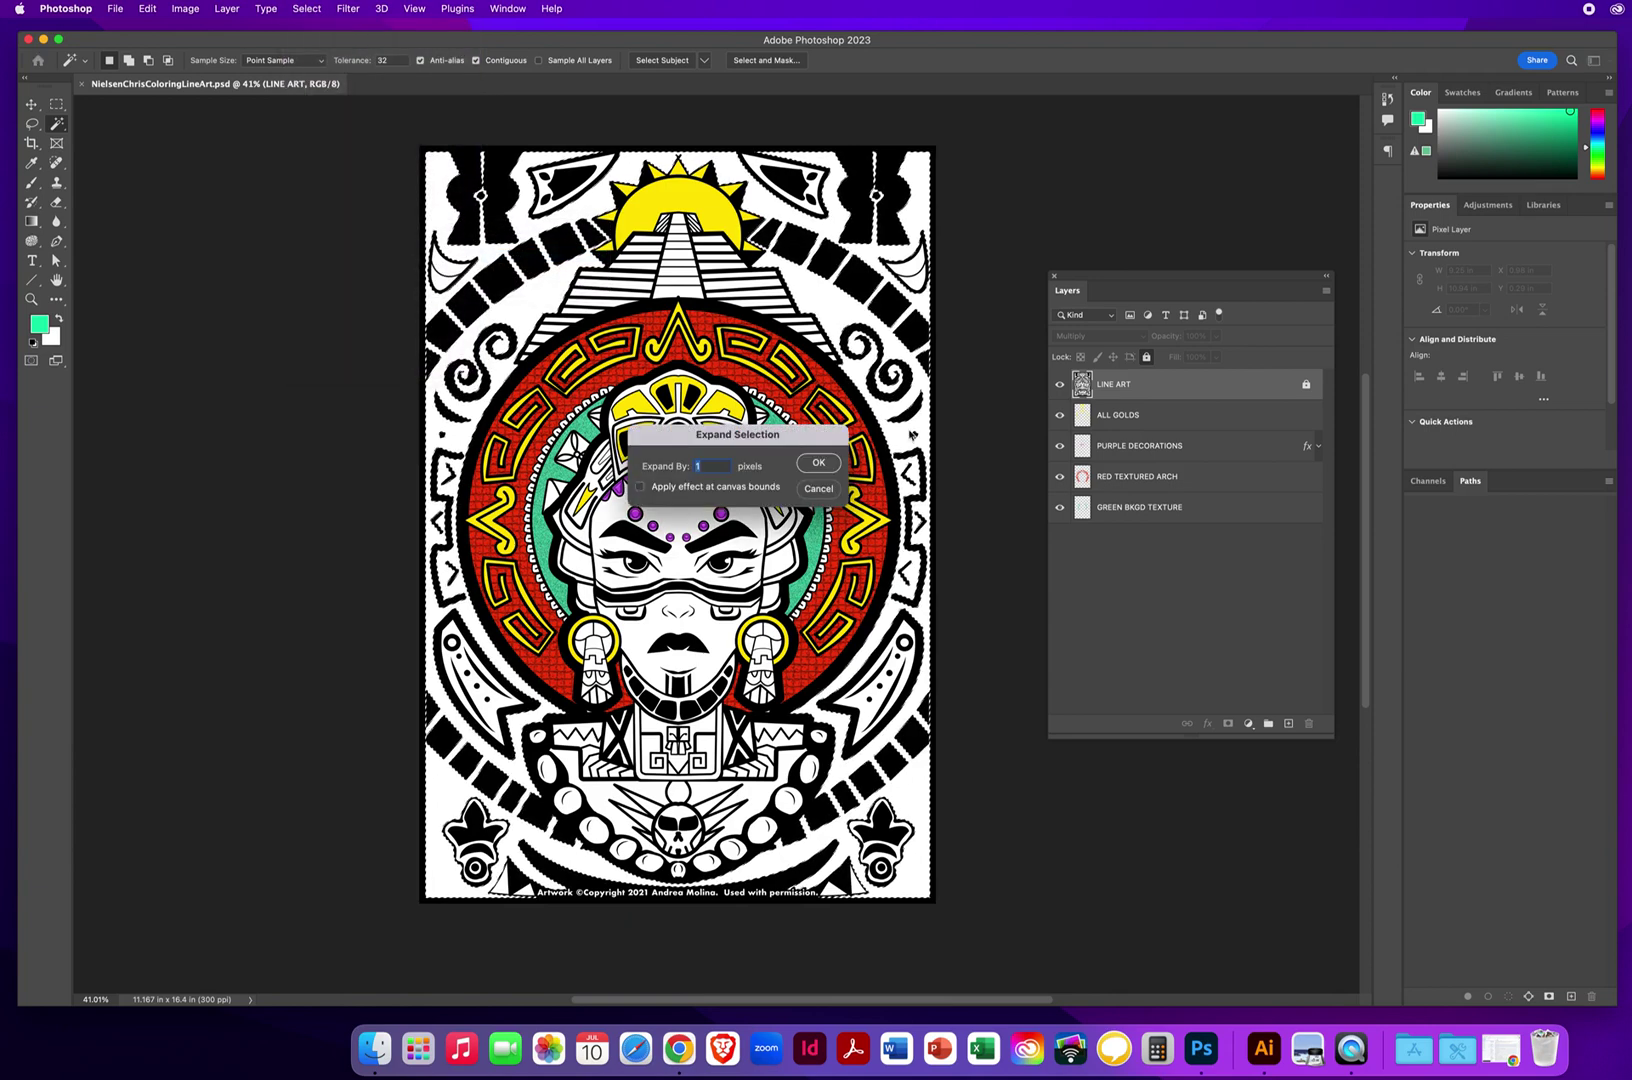
pyautogui.click(820, 463)
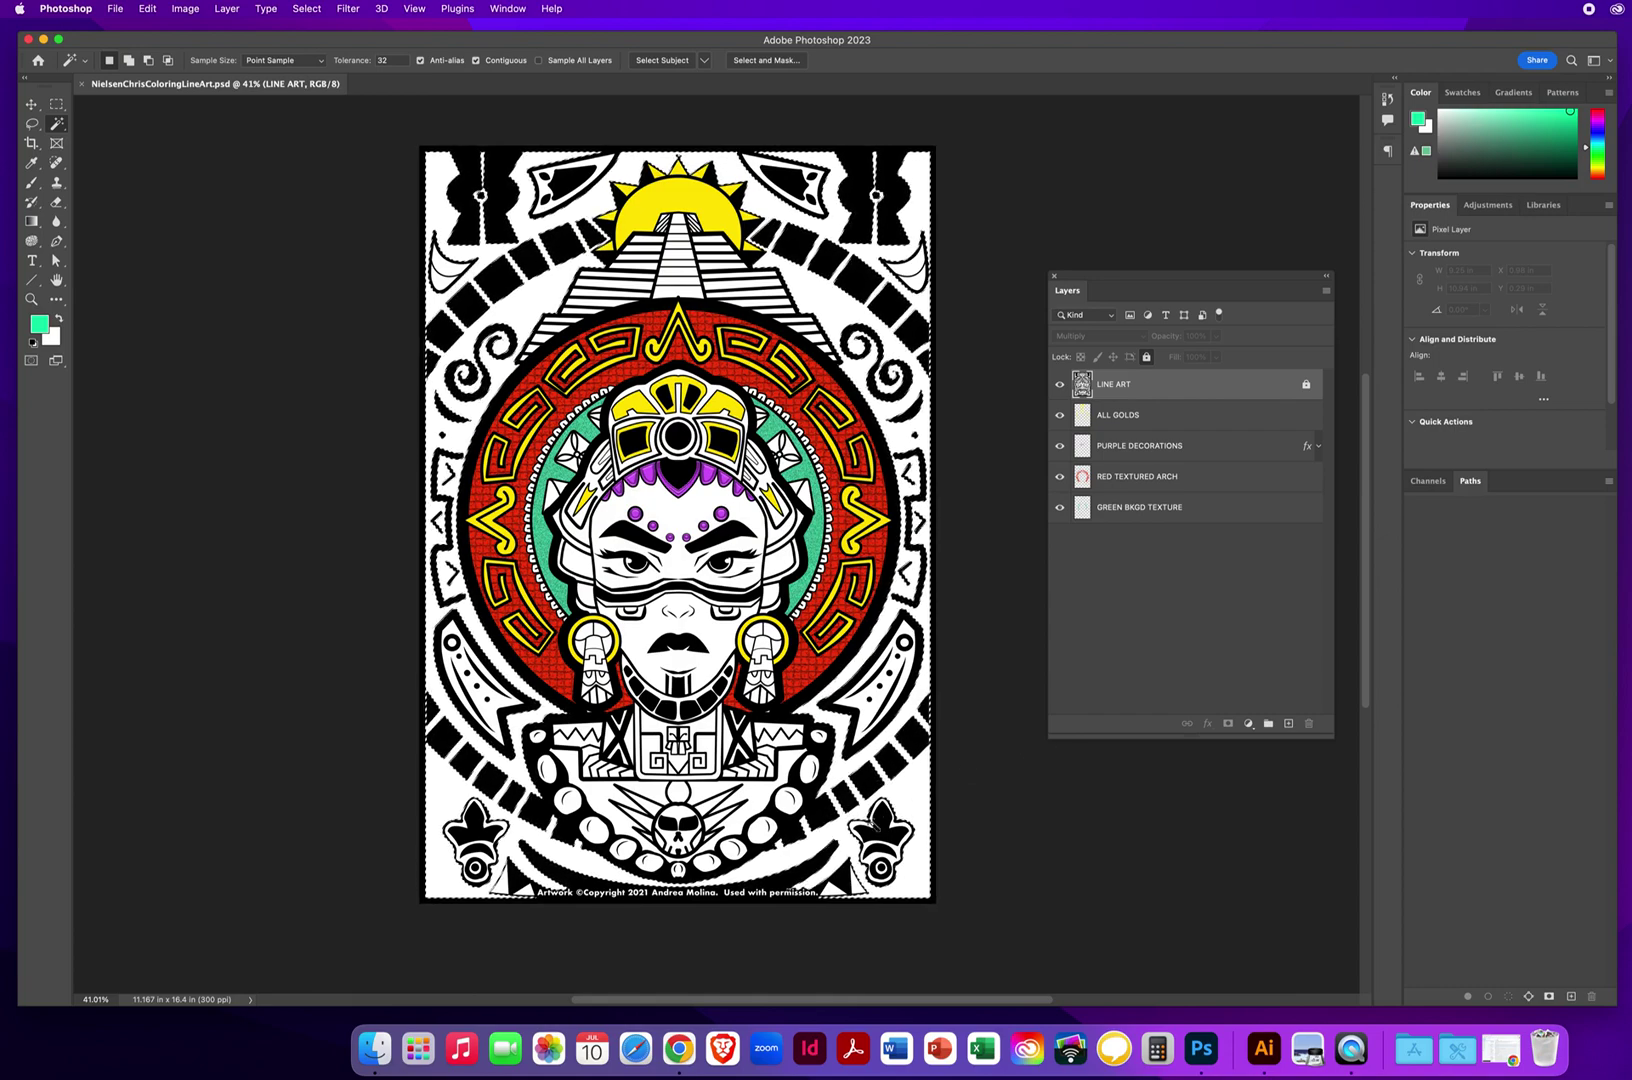
# Bring Chrome to the front and open a new browser window
pyautogui.click(678, 1050)
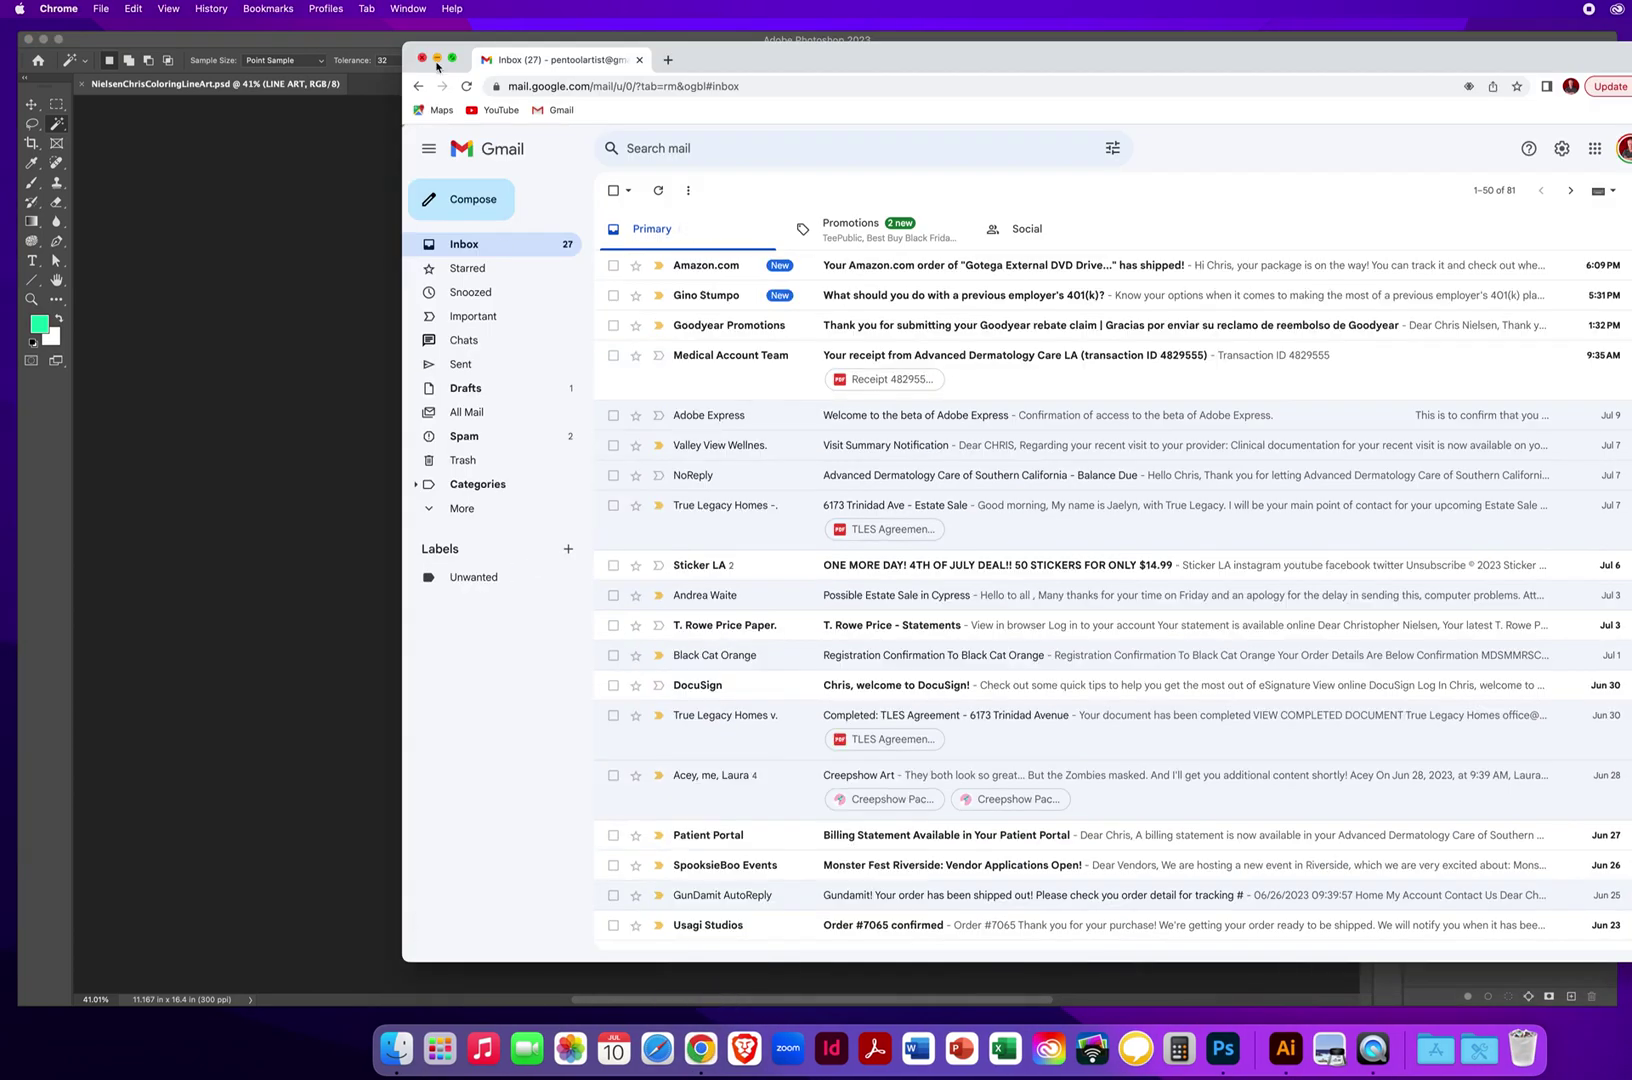
pyautogui.click(436, 61)
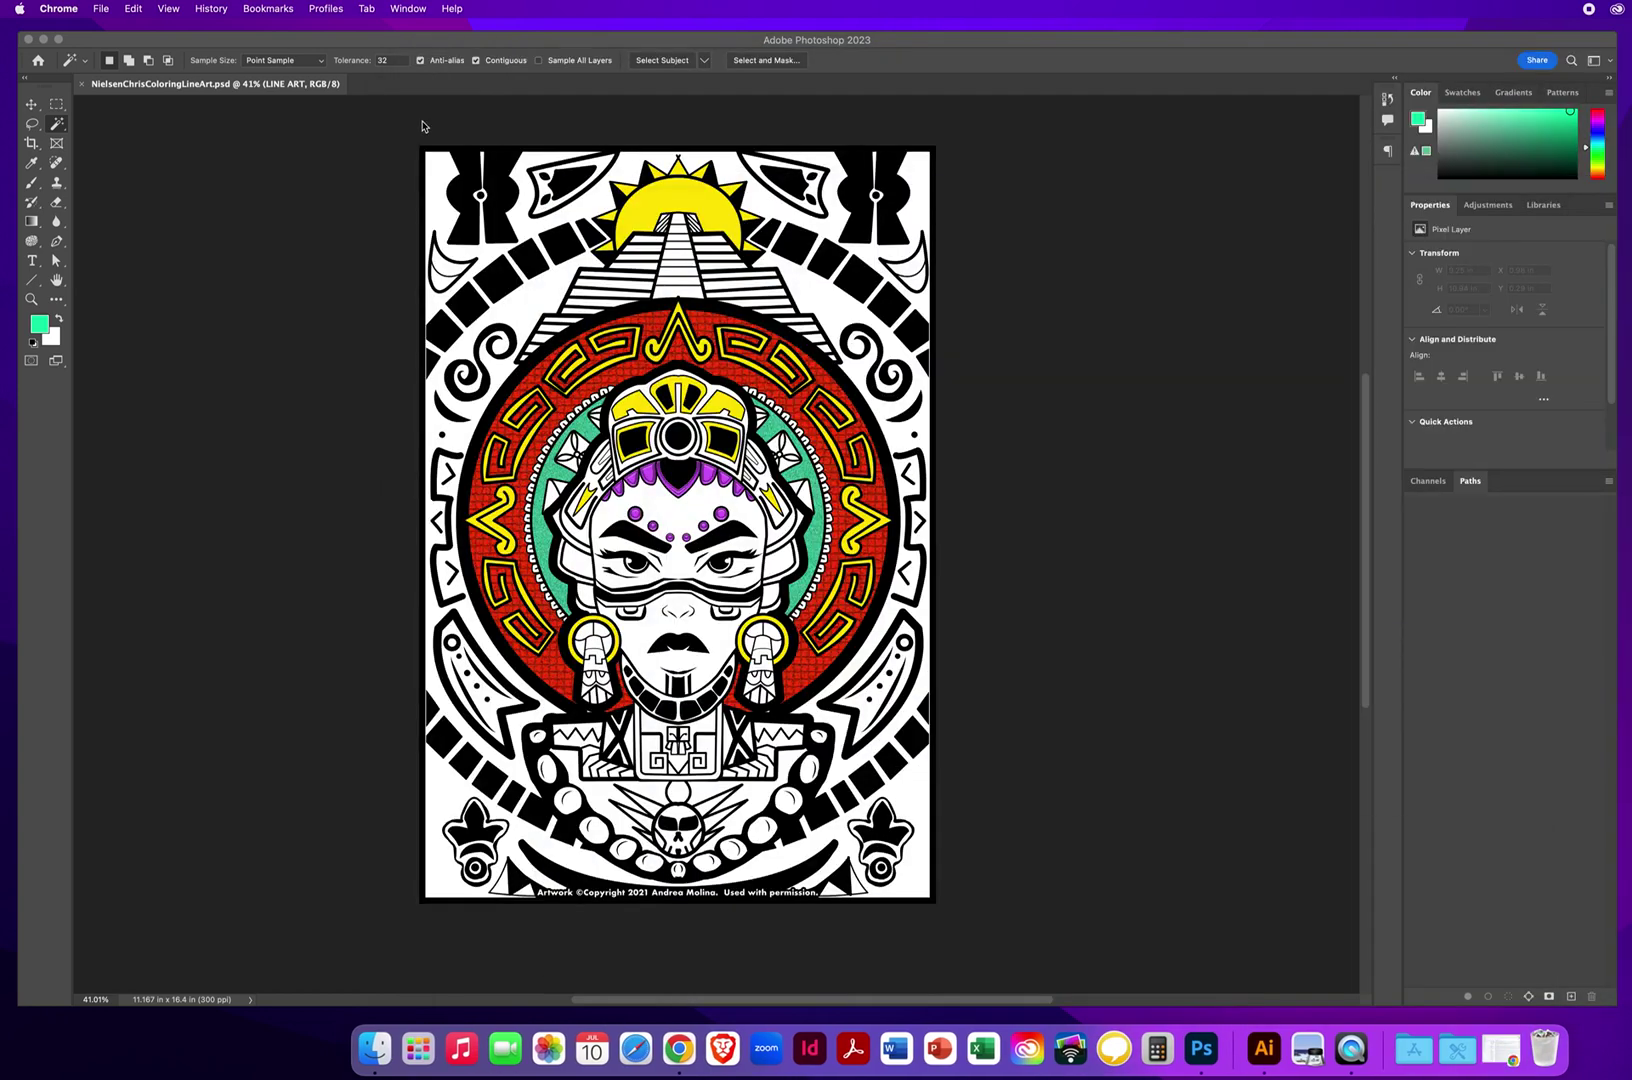
pyautogui.click(101, 9)
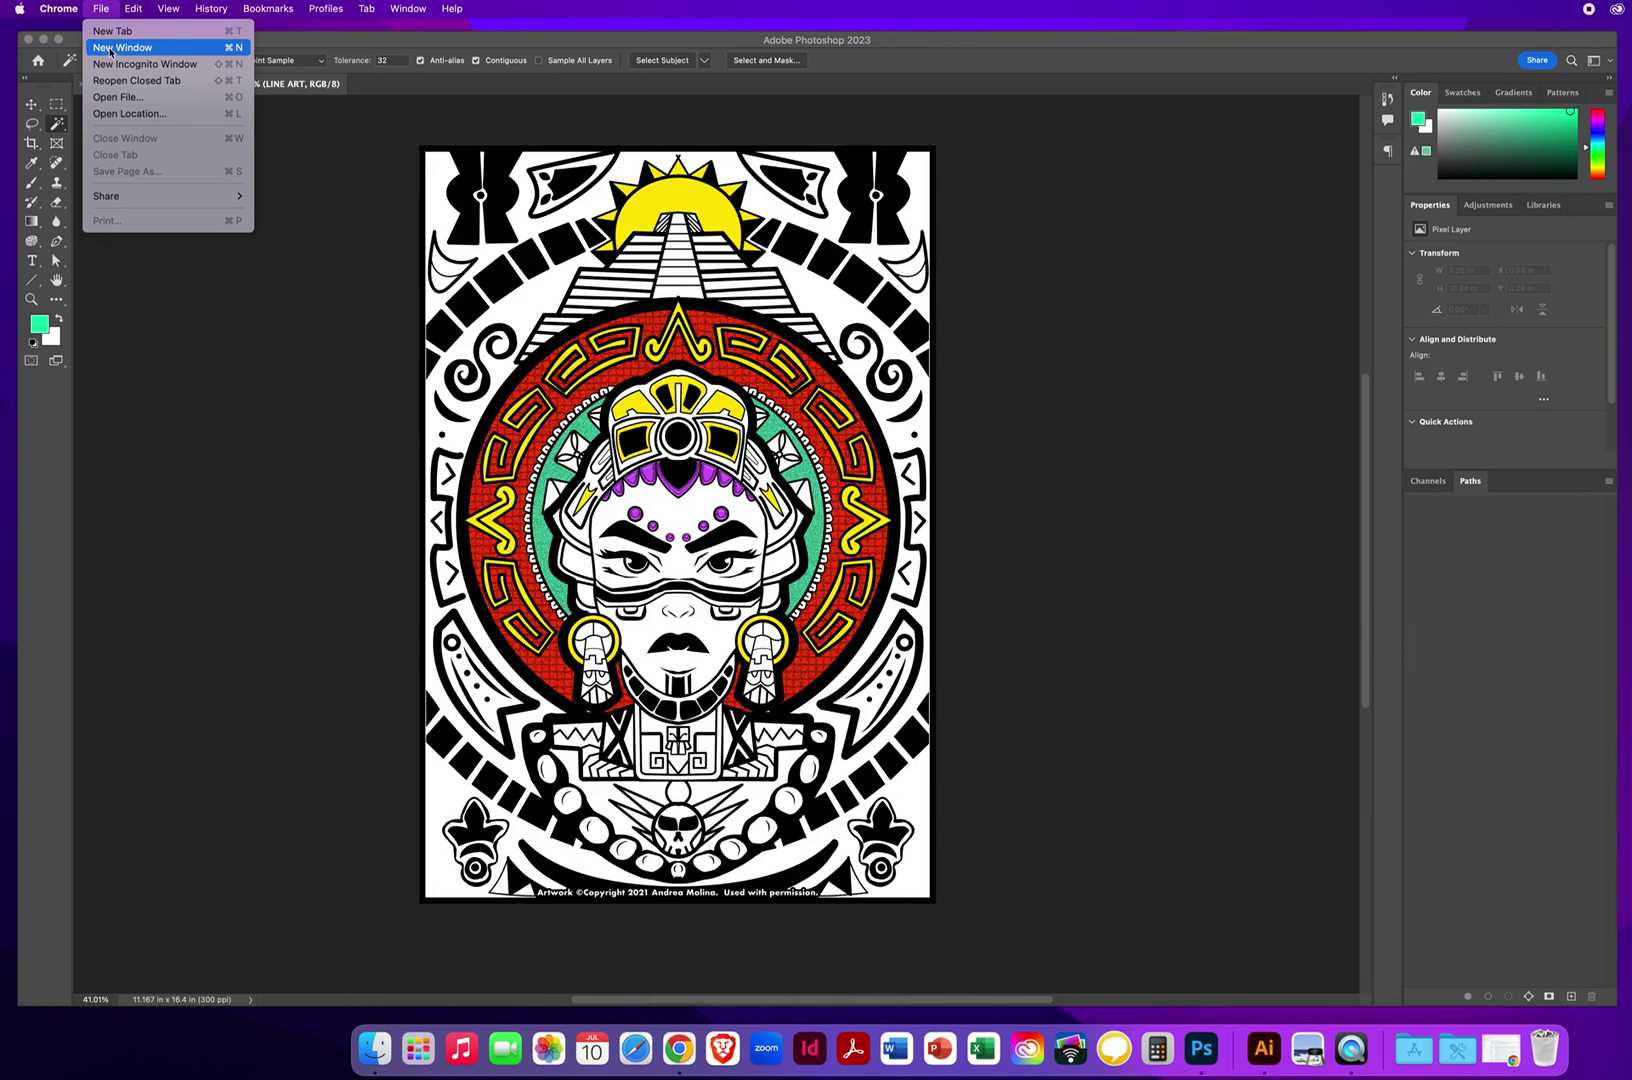
pyautogui.click(128, 48)
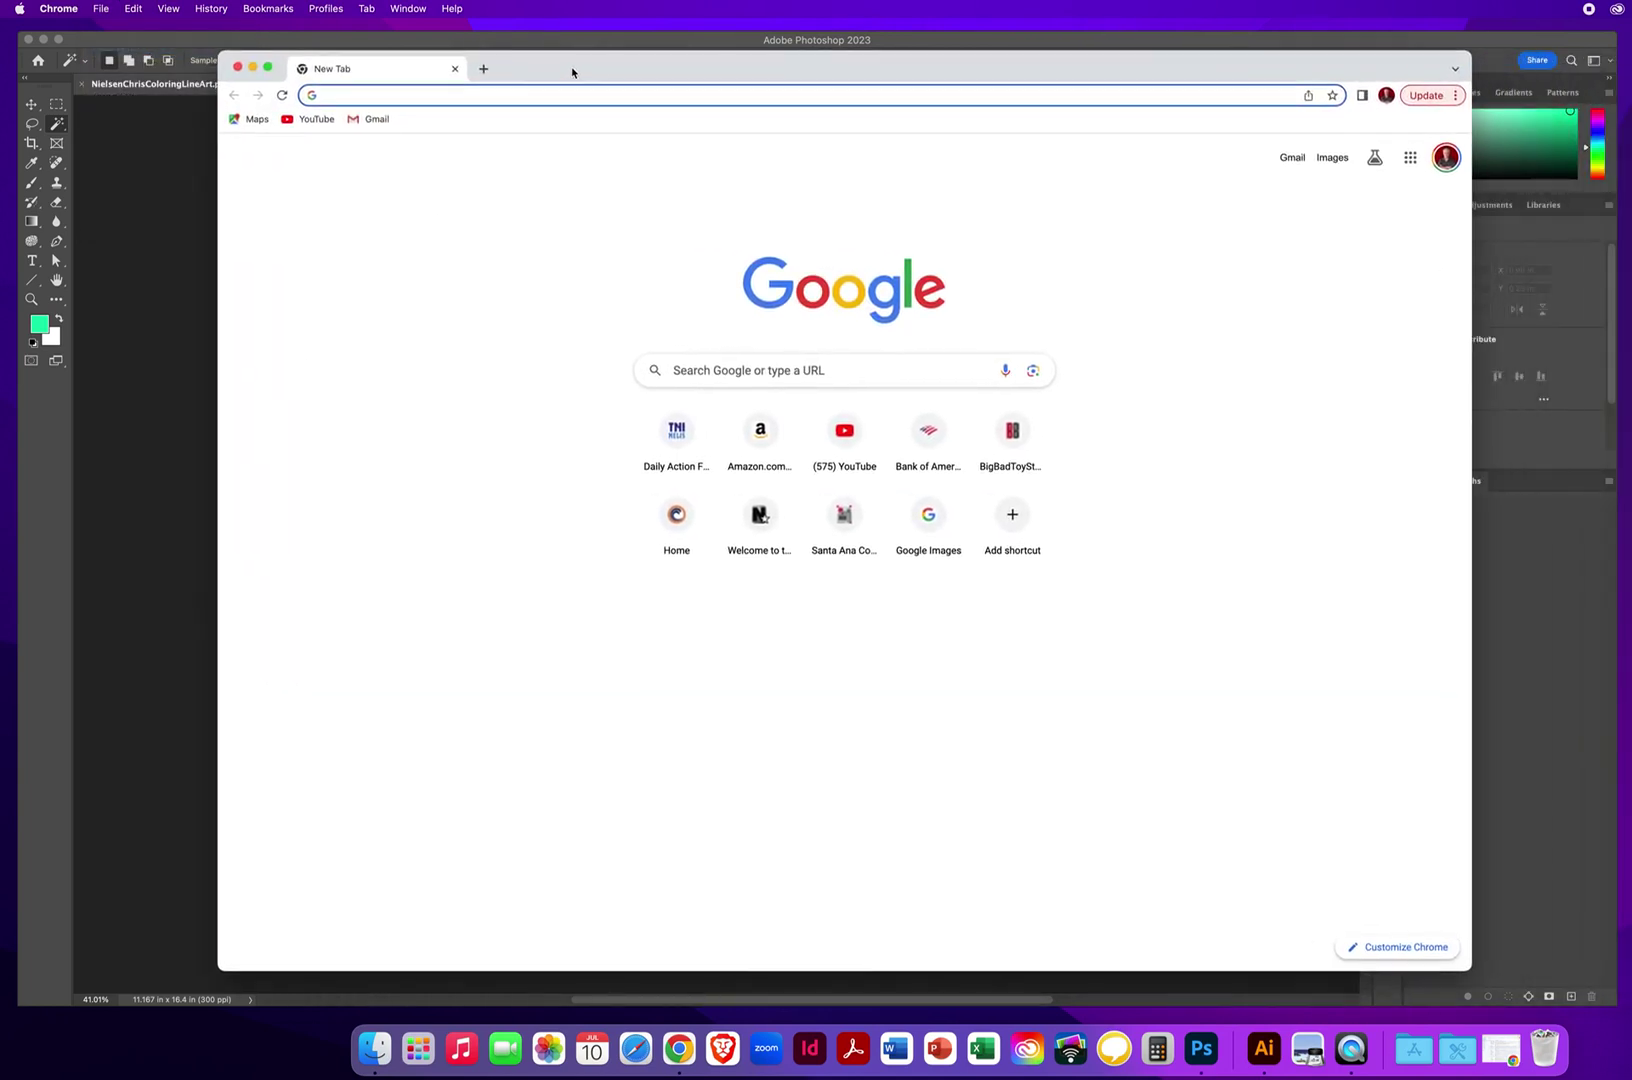
# Search Google Images for 'watercolor texture background'
pyautogui.click(1331, 158)
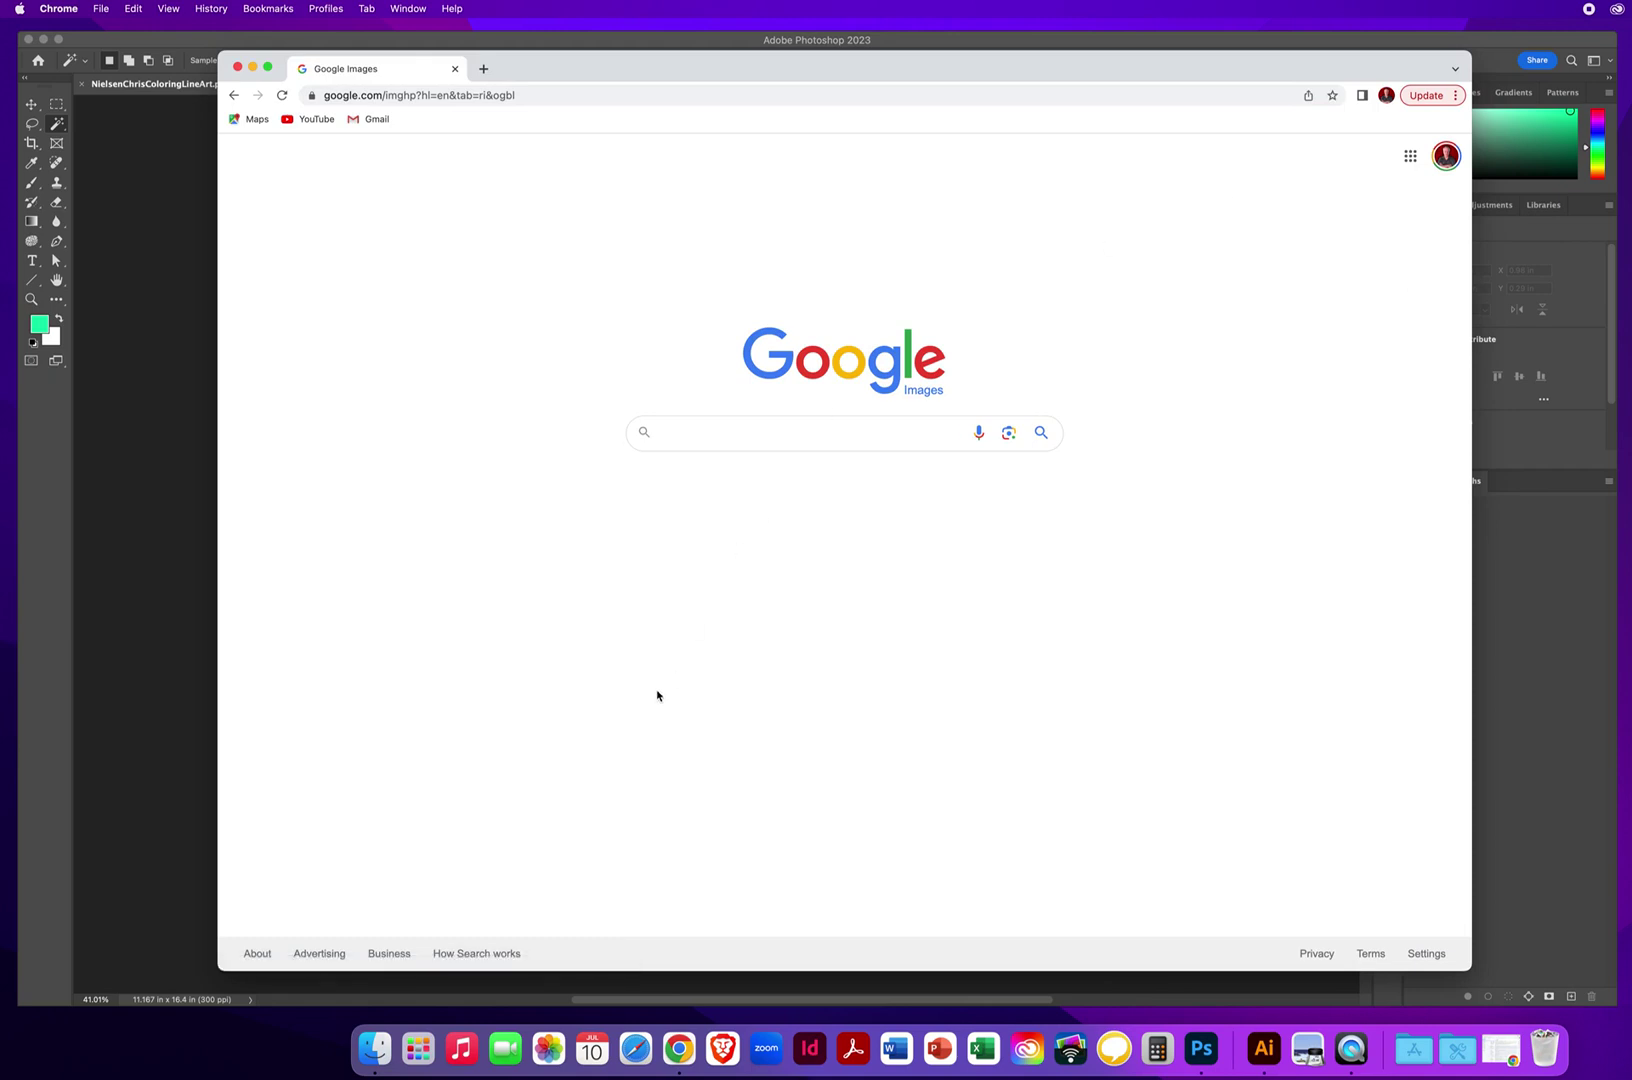
pyautogui.write('waterco')
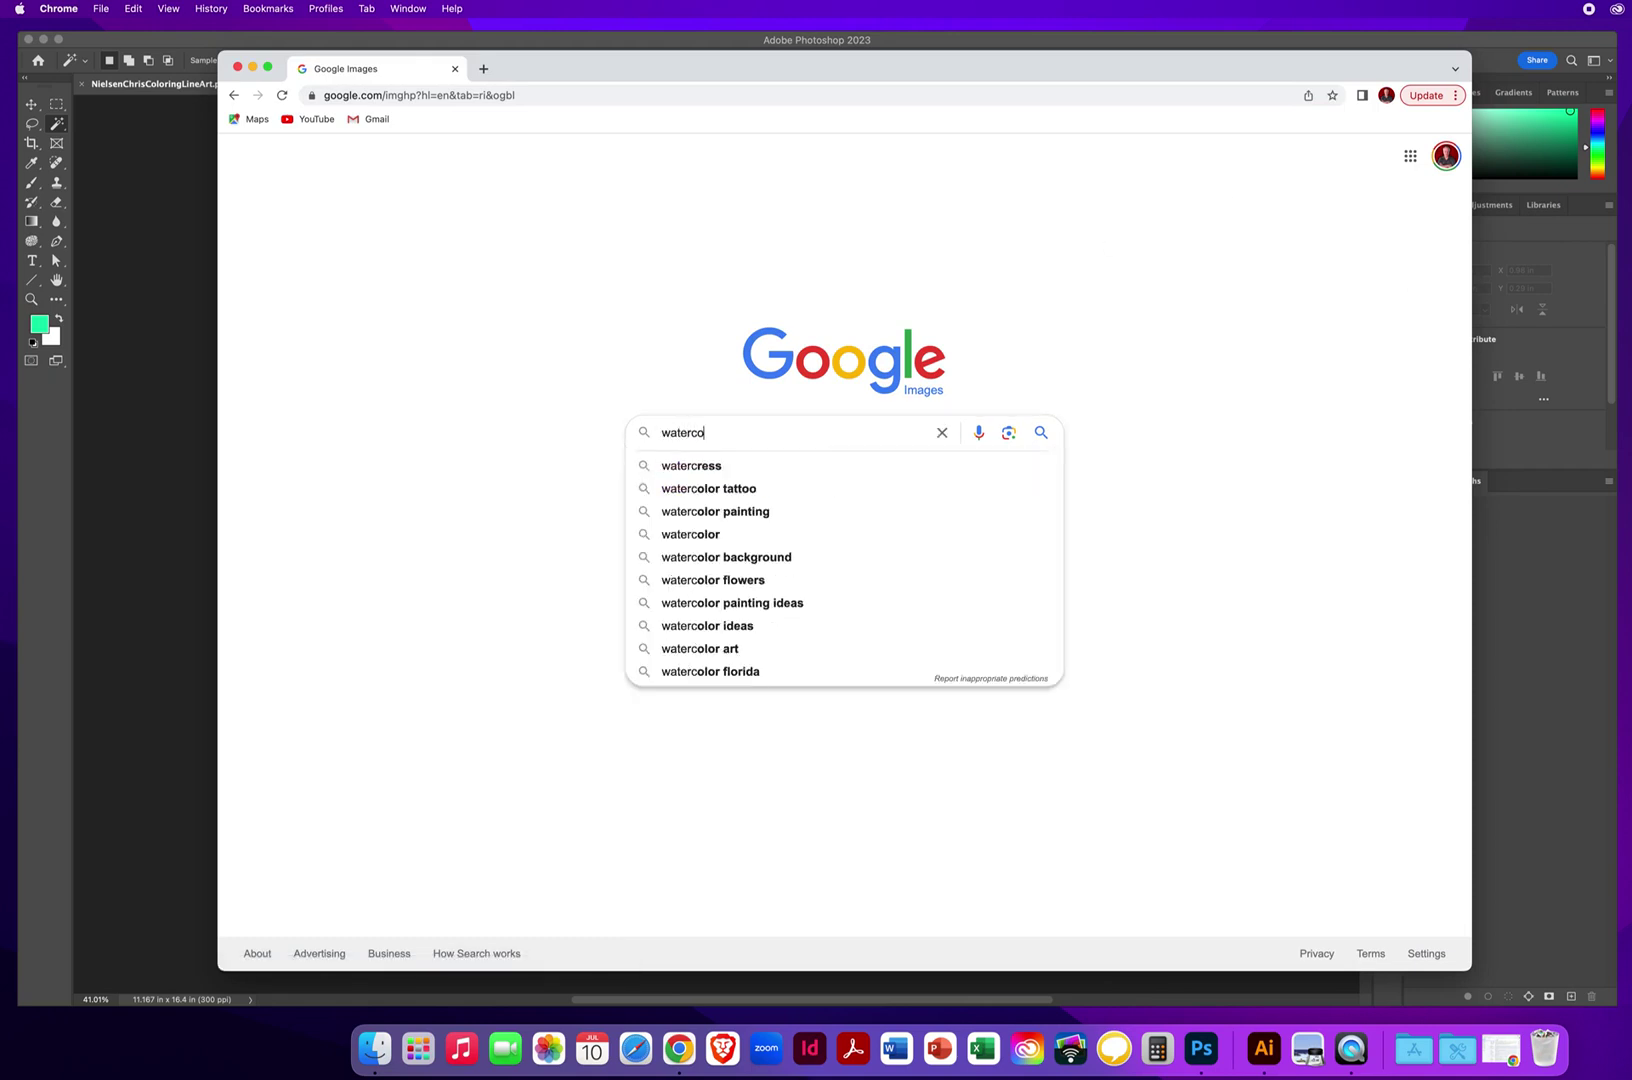
pyautogui.write('lor texture')
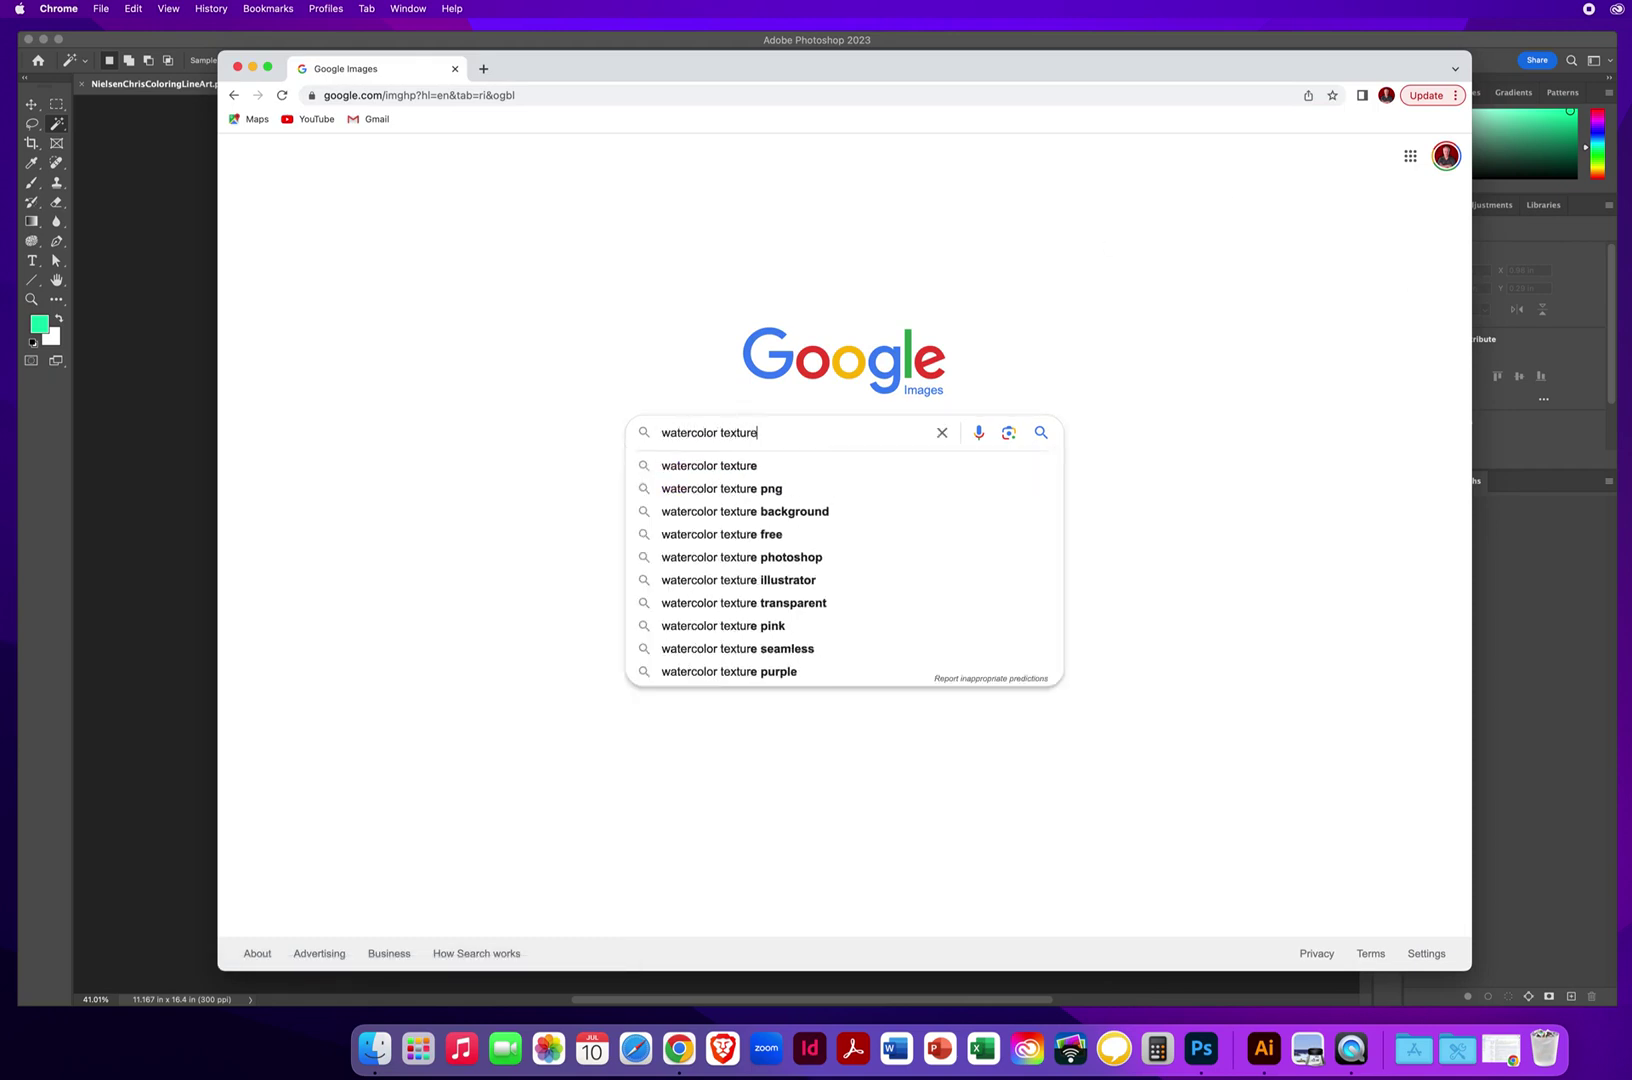
pyautogui.write(' backgroun')
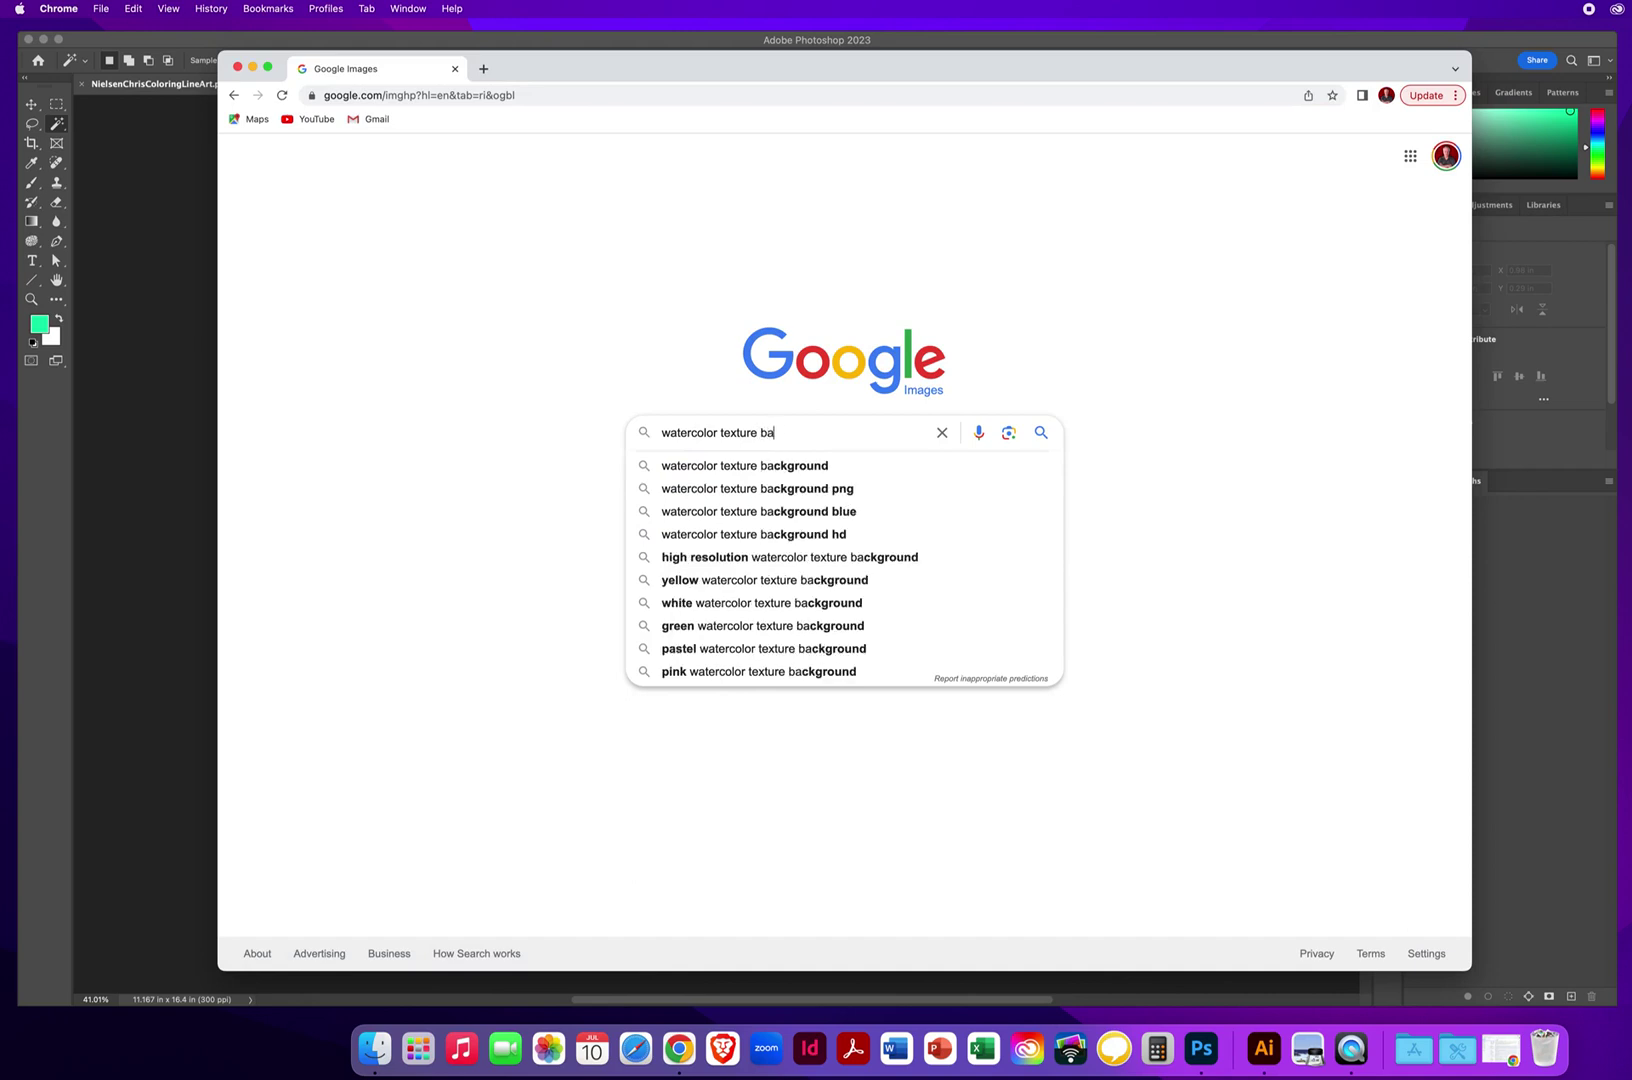
pyautogui.write('d')
pyautogui.press('Return')
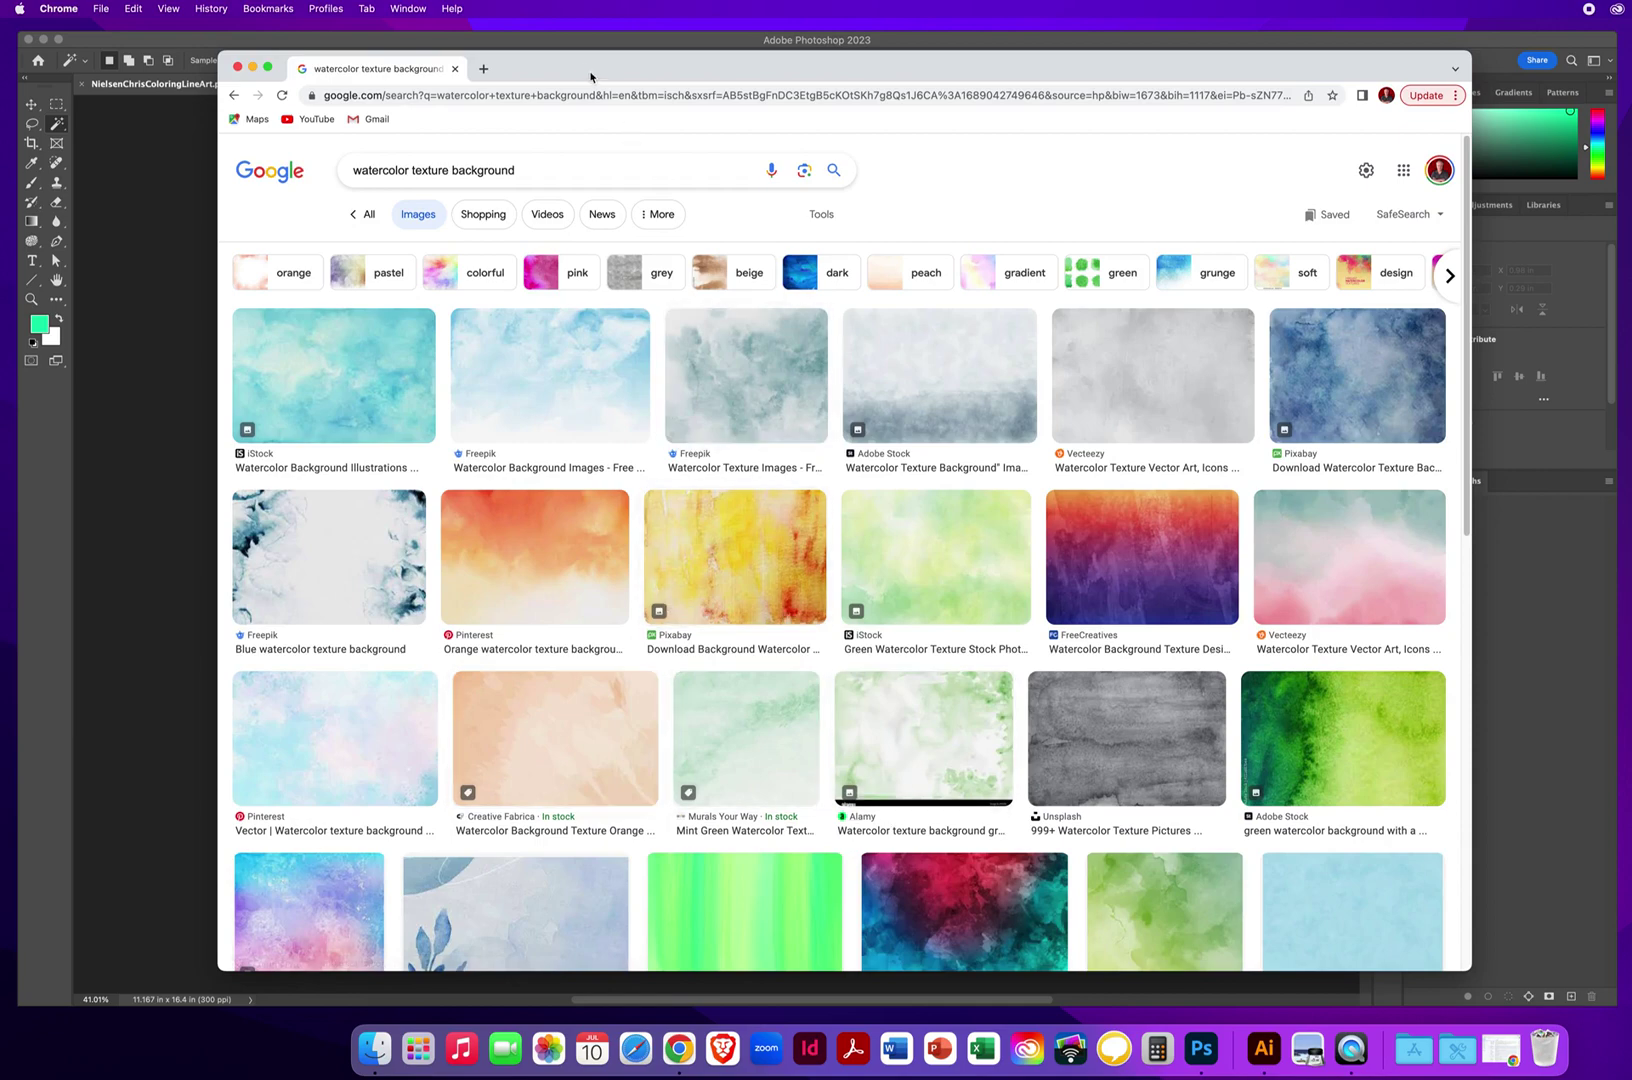
# Move the browser window and filter the image results to Large size
pyautogui.moveTo(577, 72); pyautogui.dragTo(518, 48)
pyautogui.click(766, 203)
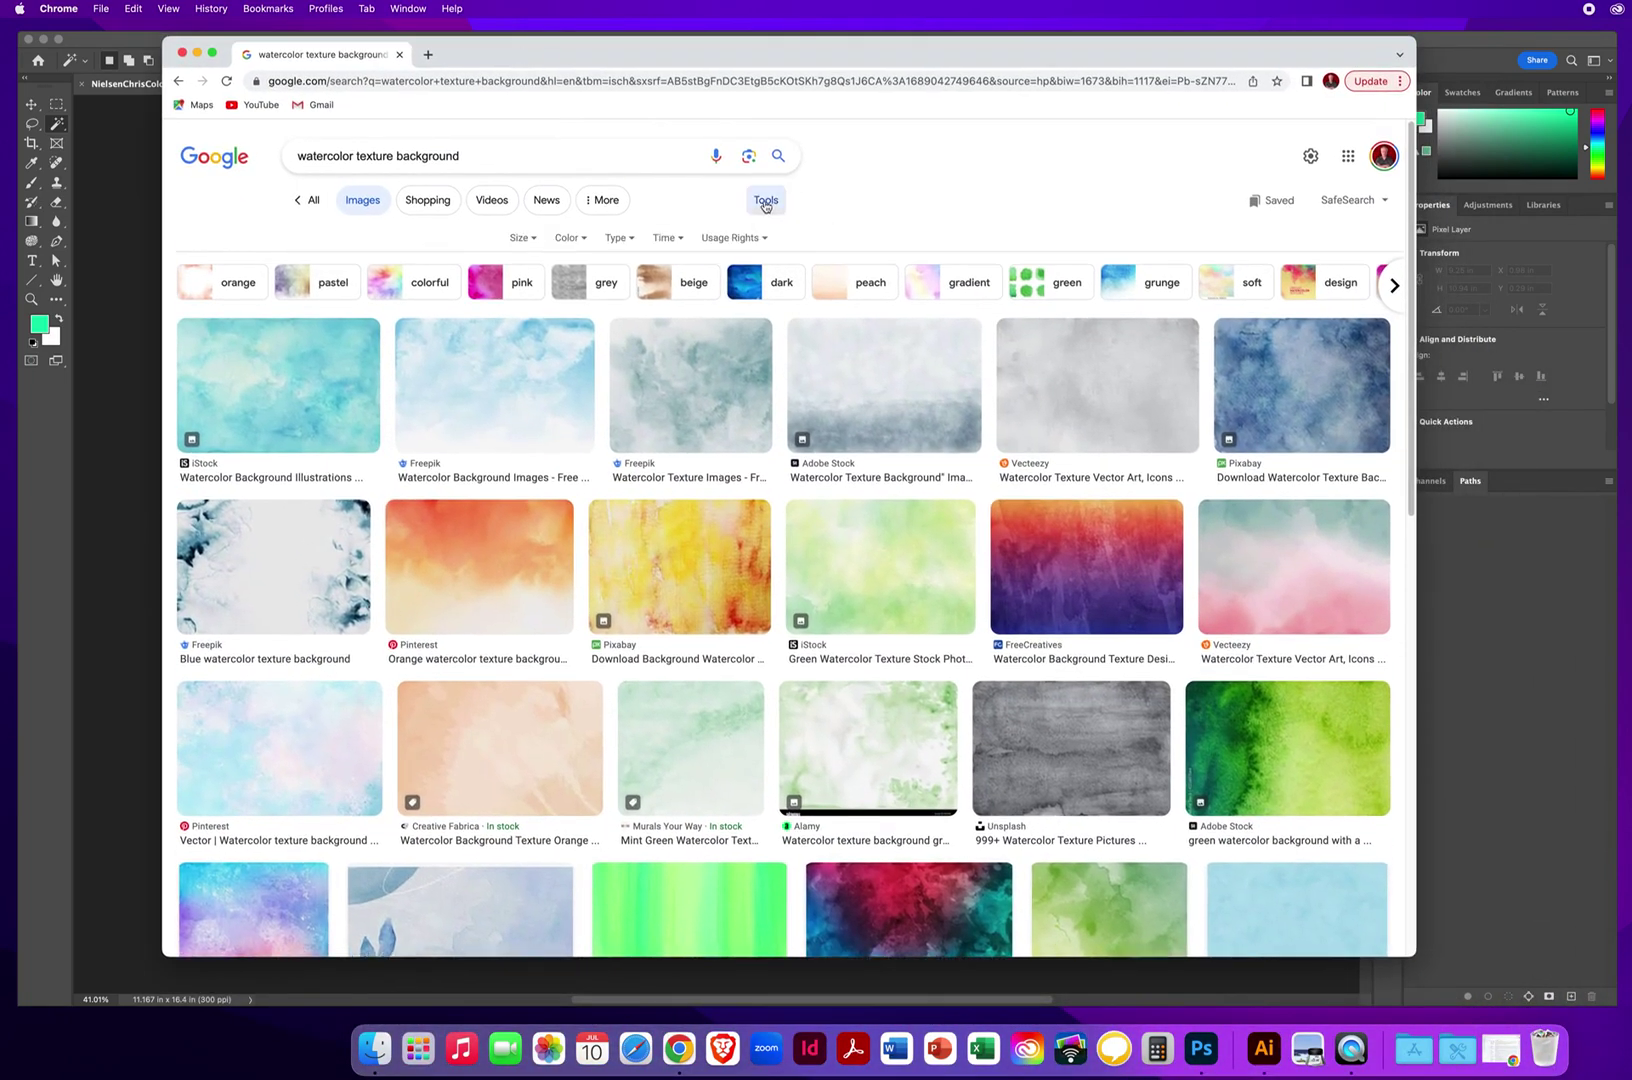
pyautogui.click(521, 238)
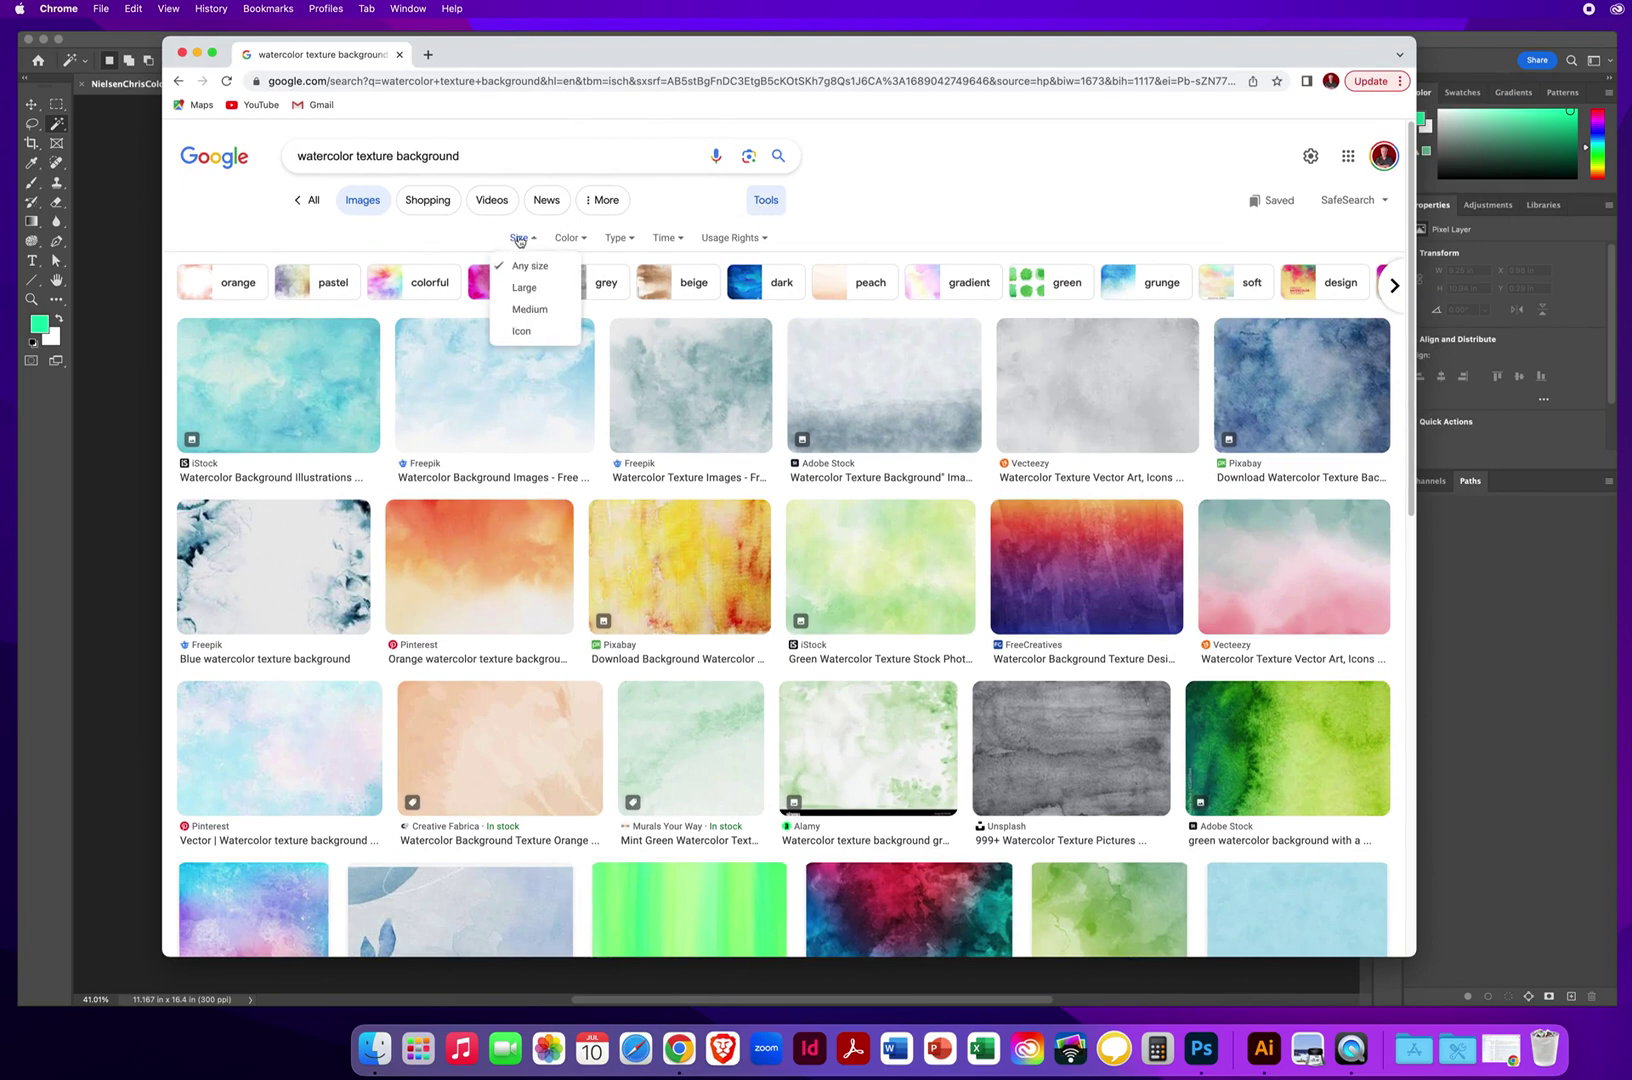
pyautogui.click(523, 288)
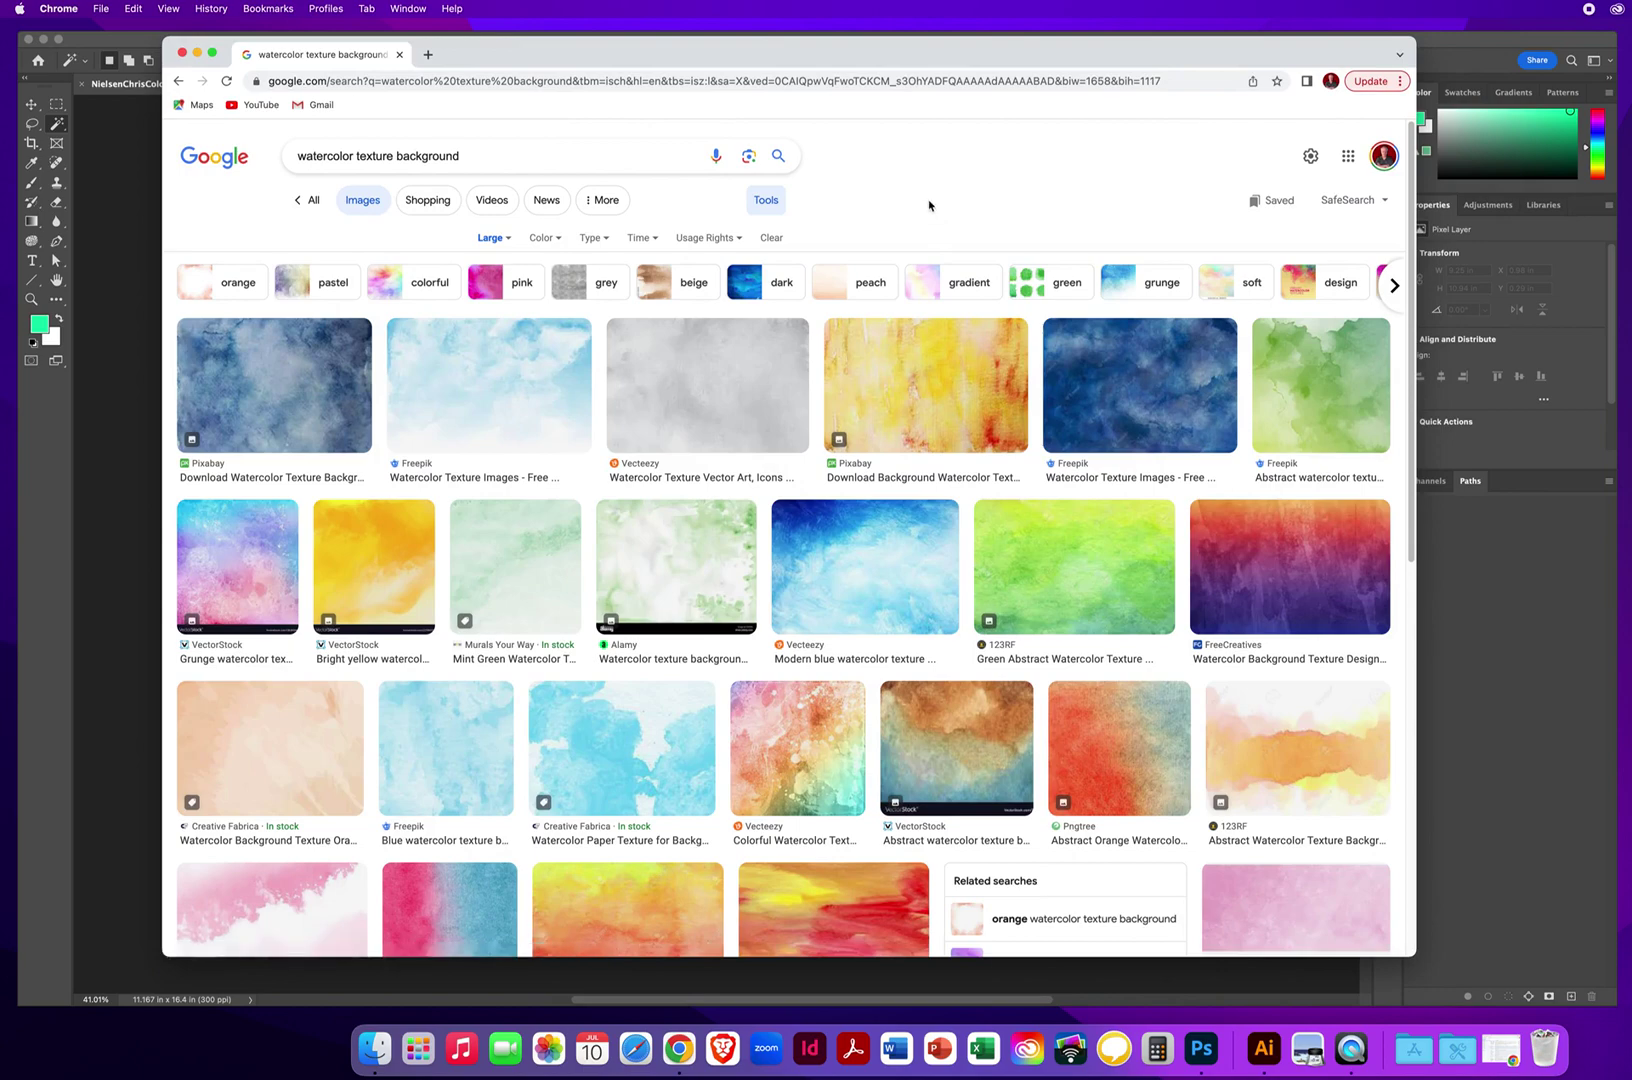
# Browse the results, previewing the yellow-green and dark blue Freepik watercolor images
pyautogui.scroll(-5, 1379, 387)
pyautogui.scroll(-6, 1379, 387)
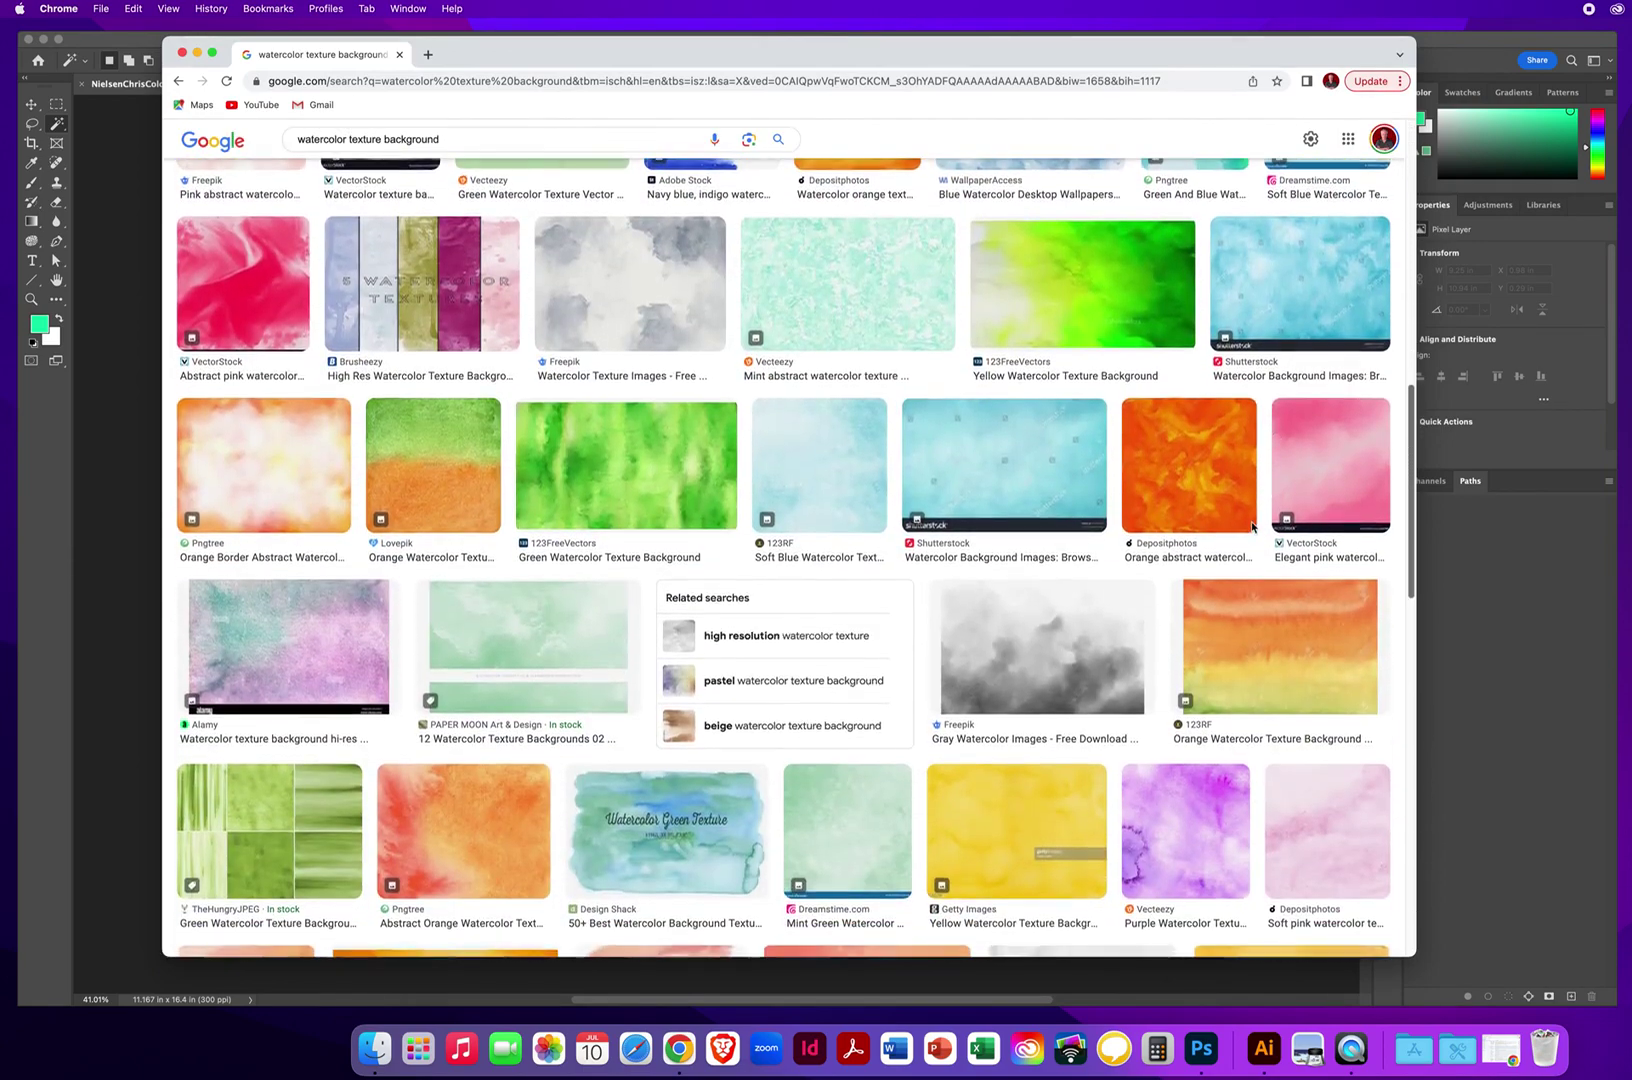
pyautogui.scroll(-2, 1248, 528)
pyautogui.scroll(4, 1214, 497)
pyautogui.scroll(1, 1214, 497)
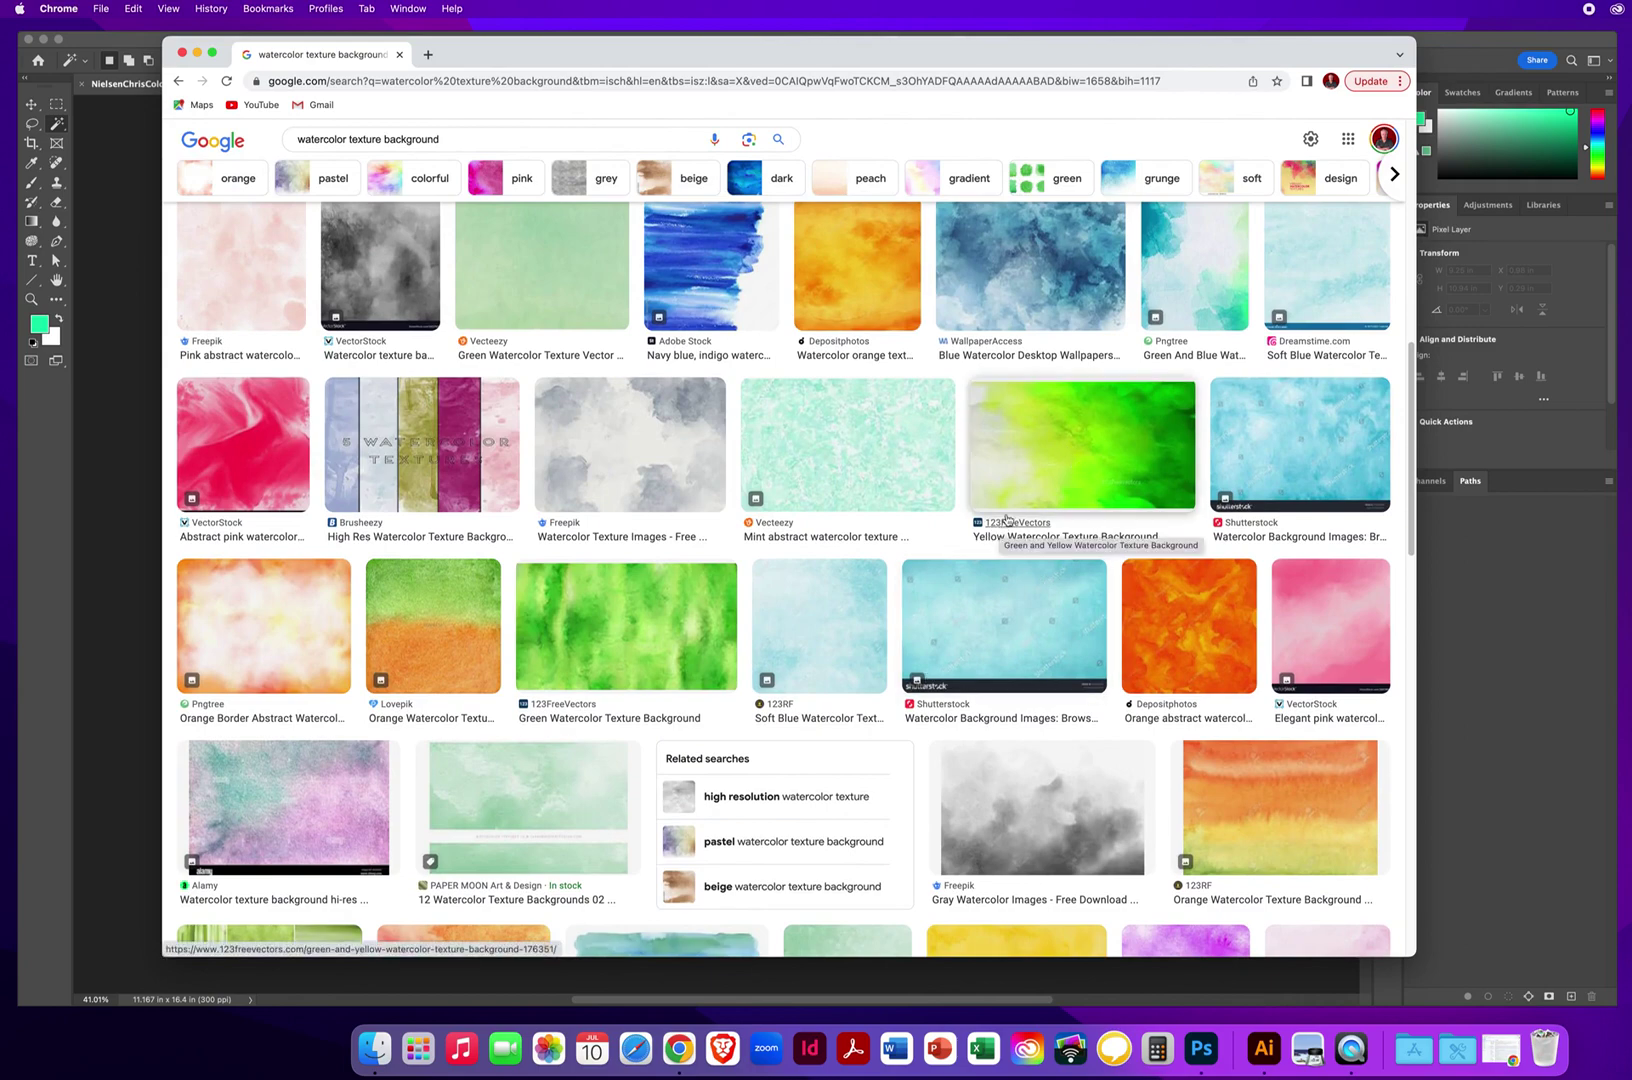
pyautogui.click(1049, 445)
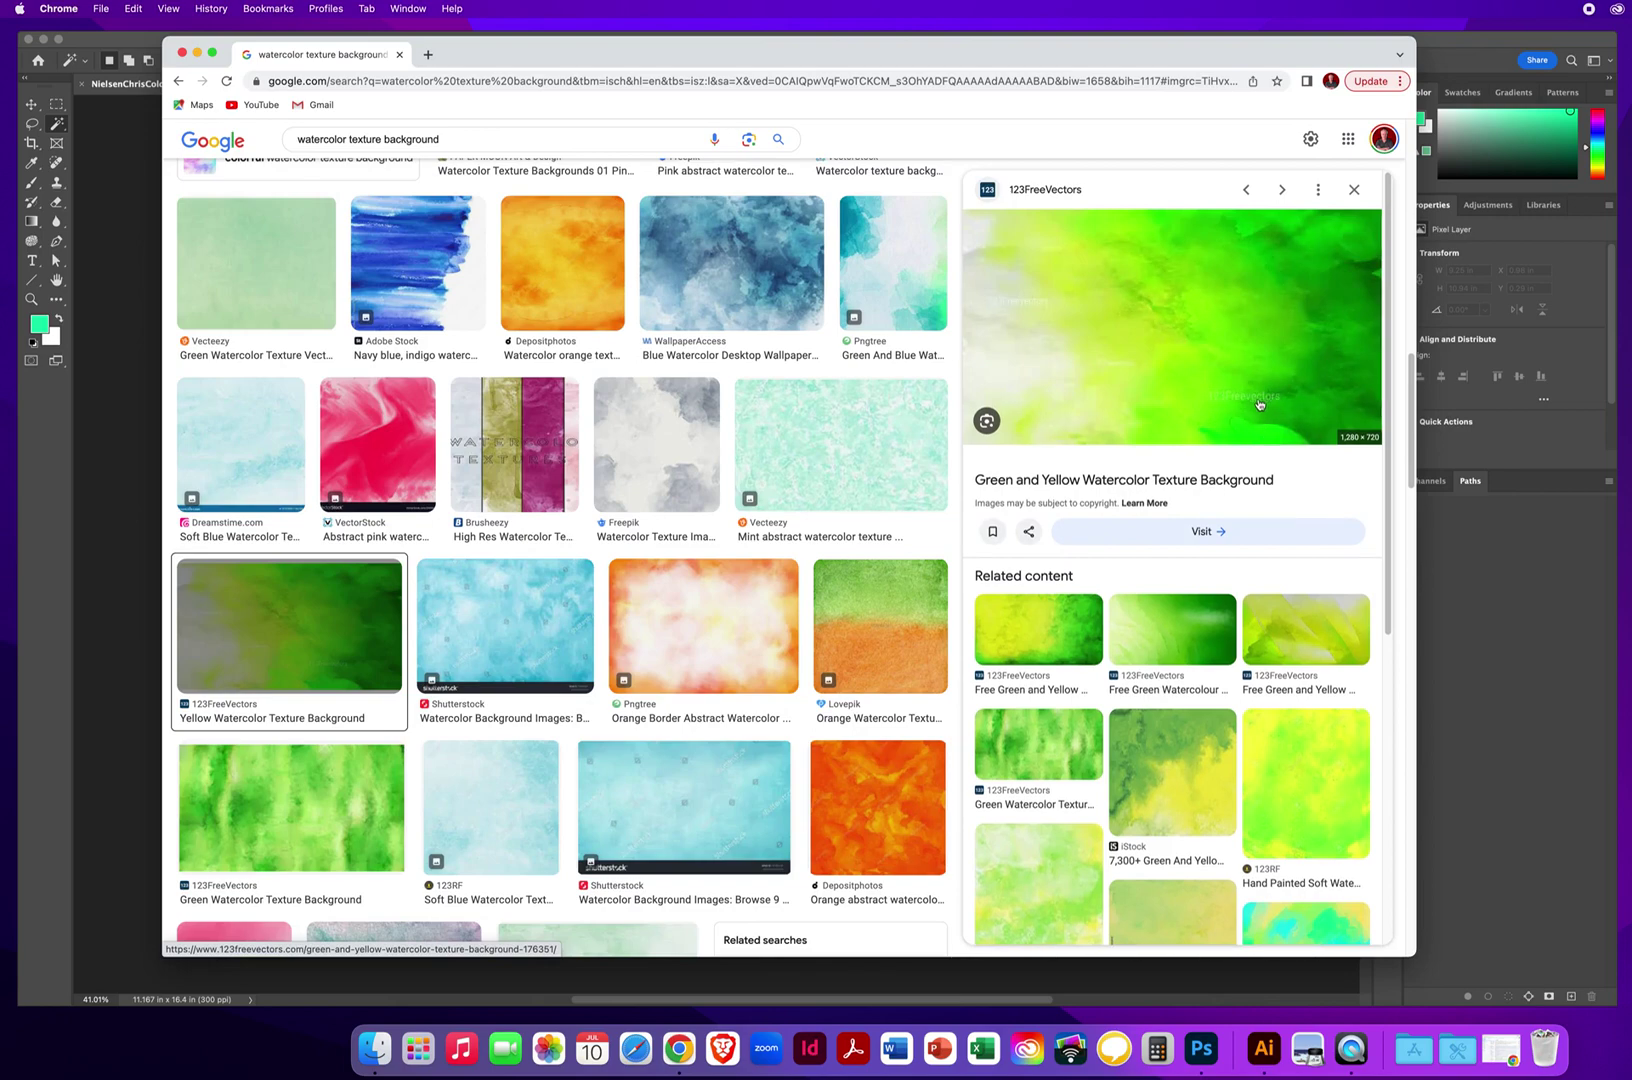
pyautogui.click(1354, 189)
pyautogui.moveTo(1404, 424); pyautogui.dragTo(1330, 192)
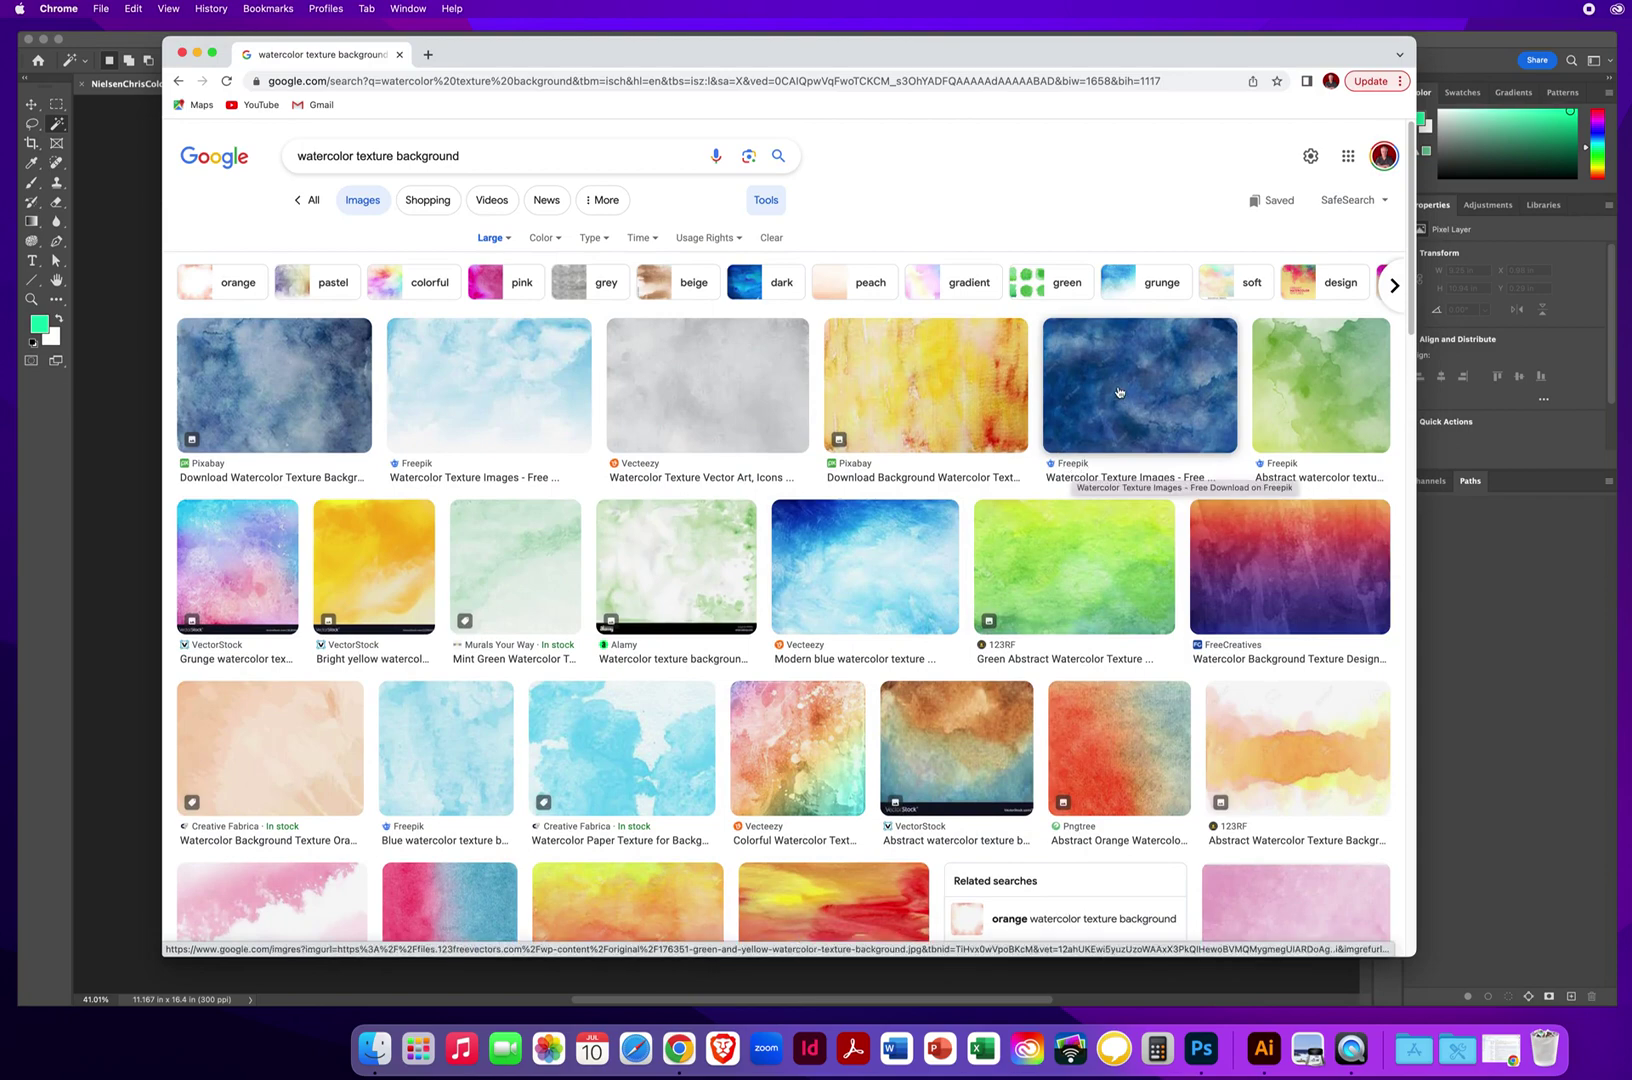
pyautogui.click(1125, 423)
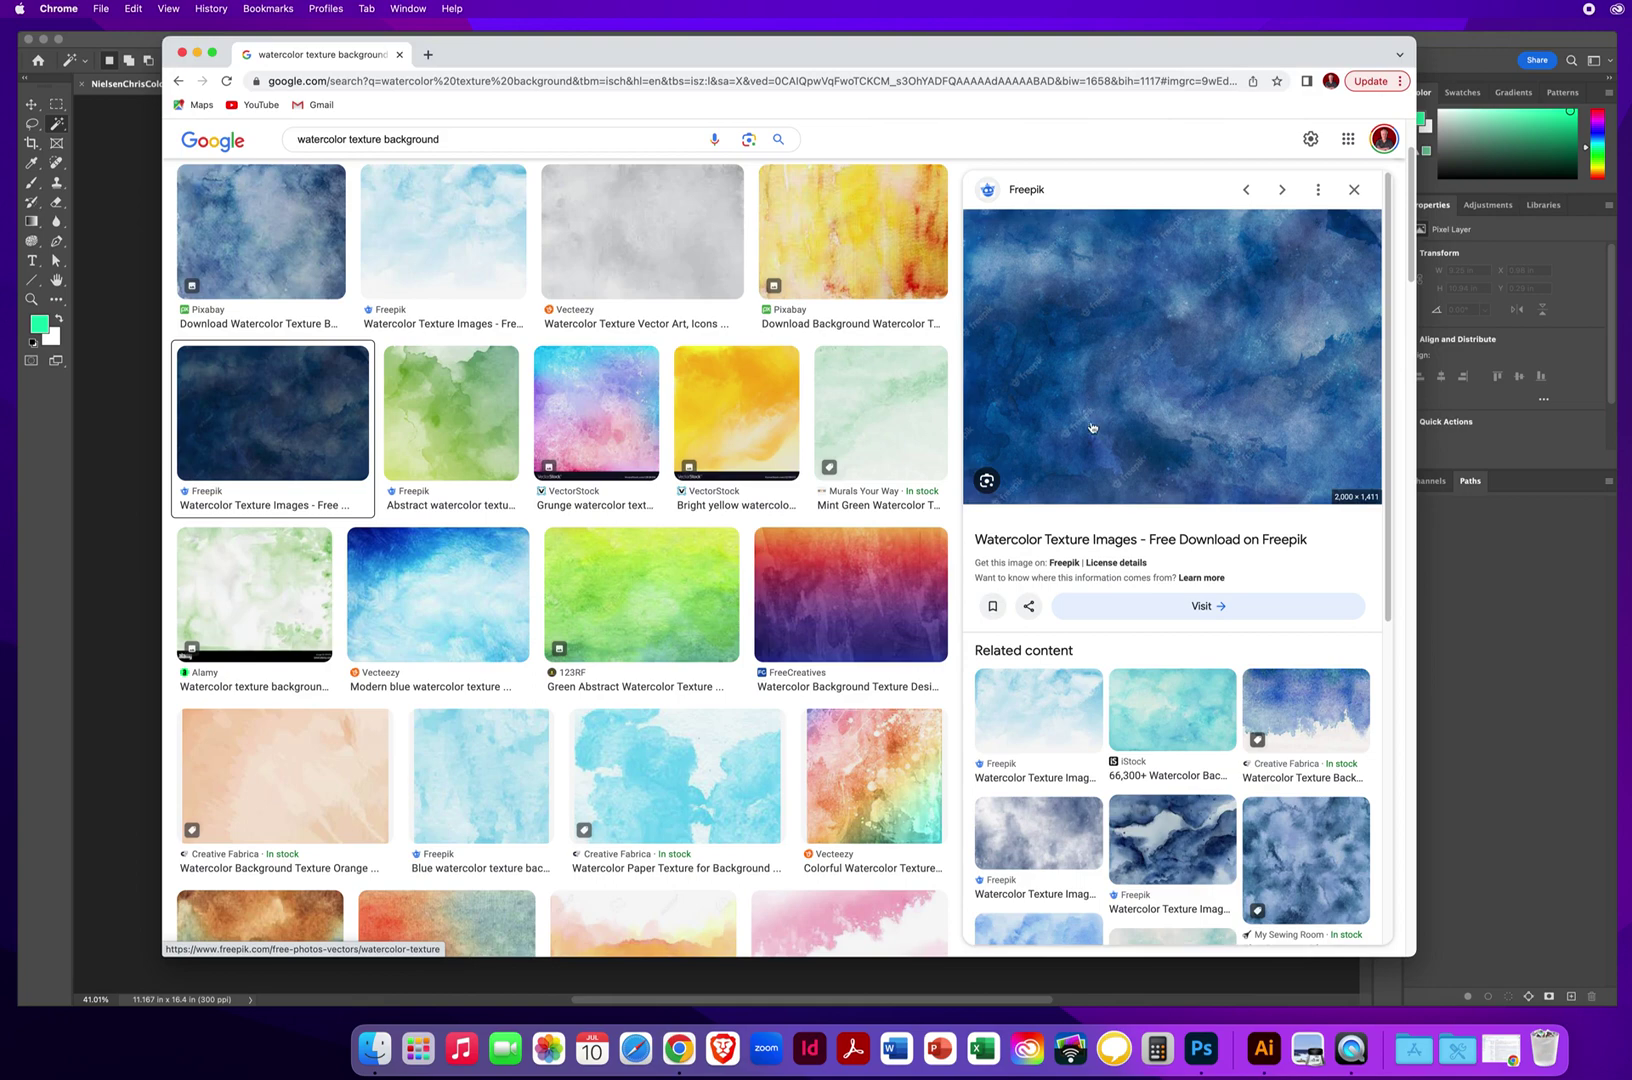
pyautogui.click(1355, 190)
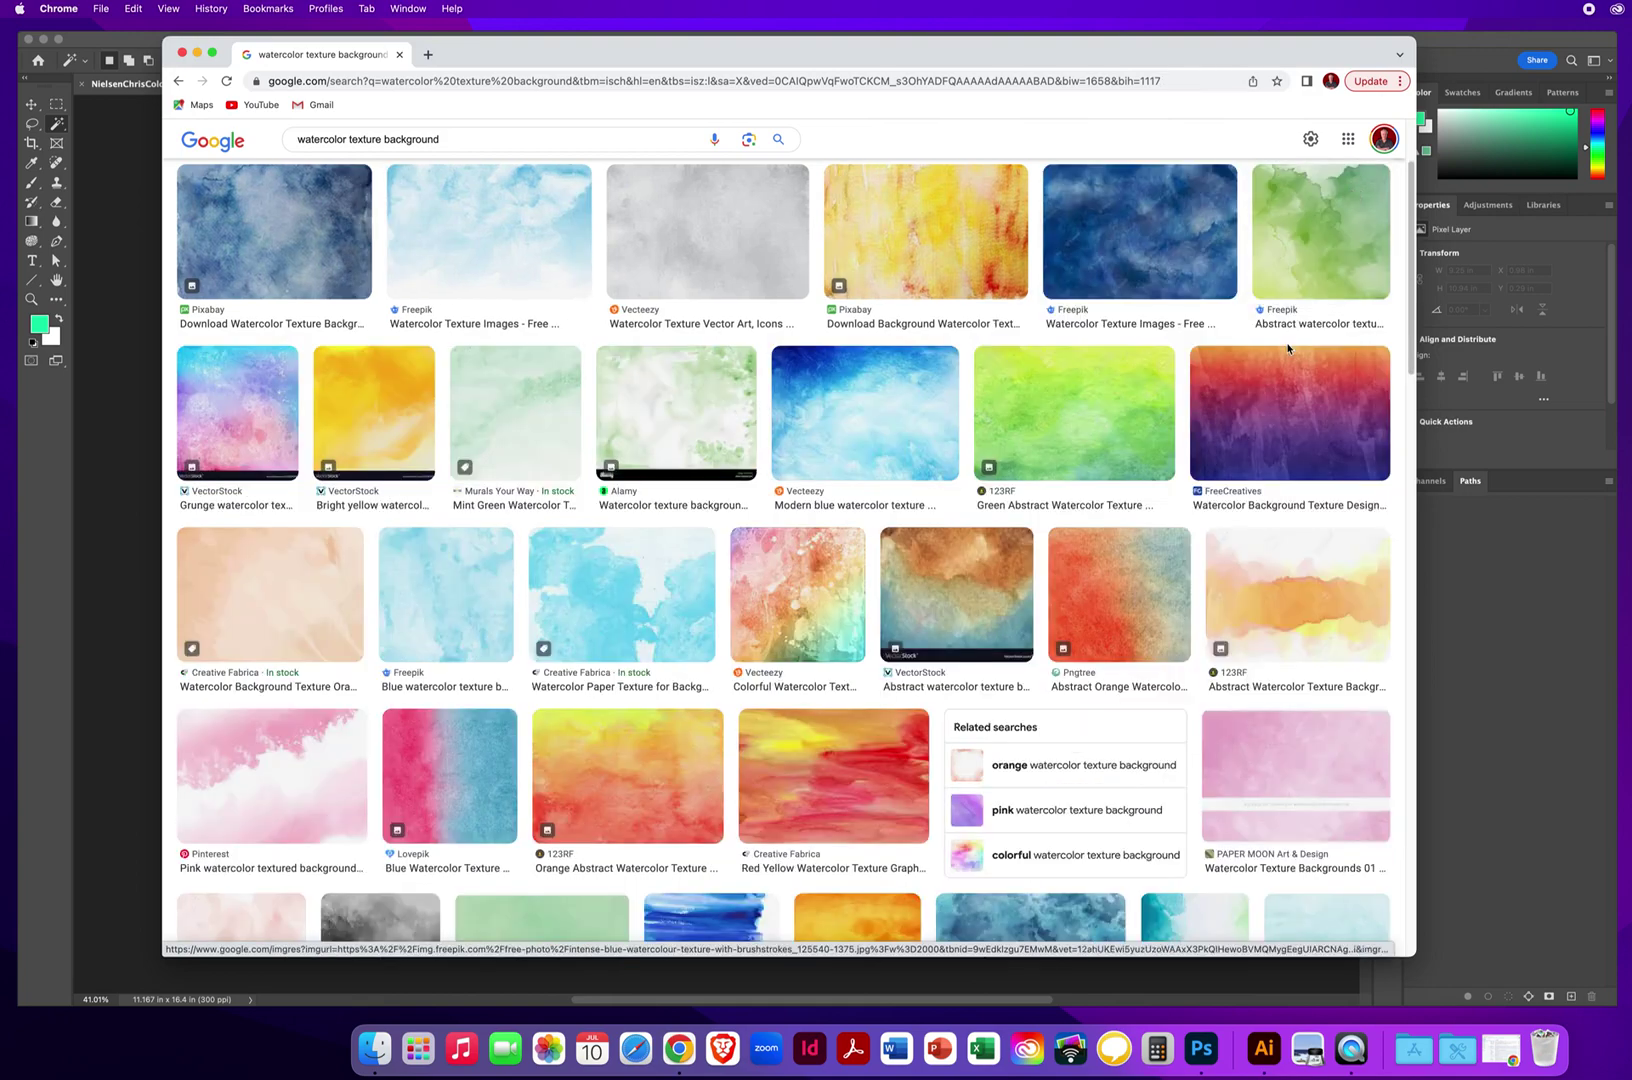
# Open the blue Freepik watercolour image in a new tab and view it full size
pyautogui.click(1119, 242)
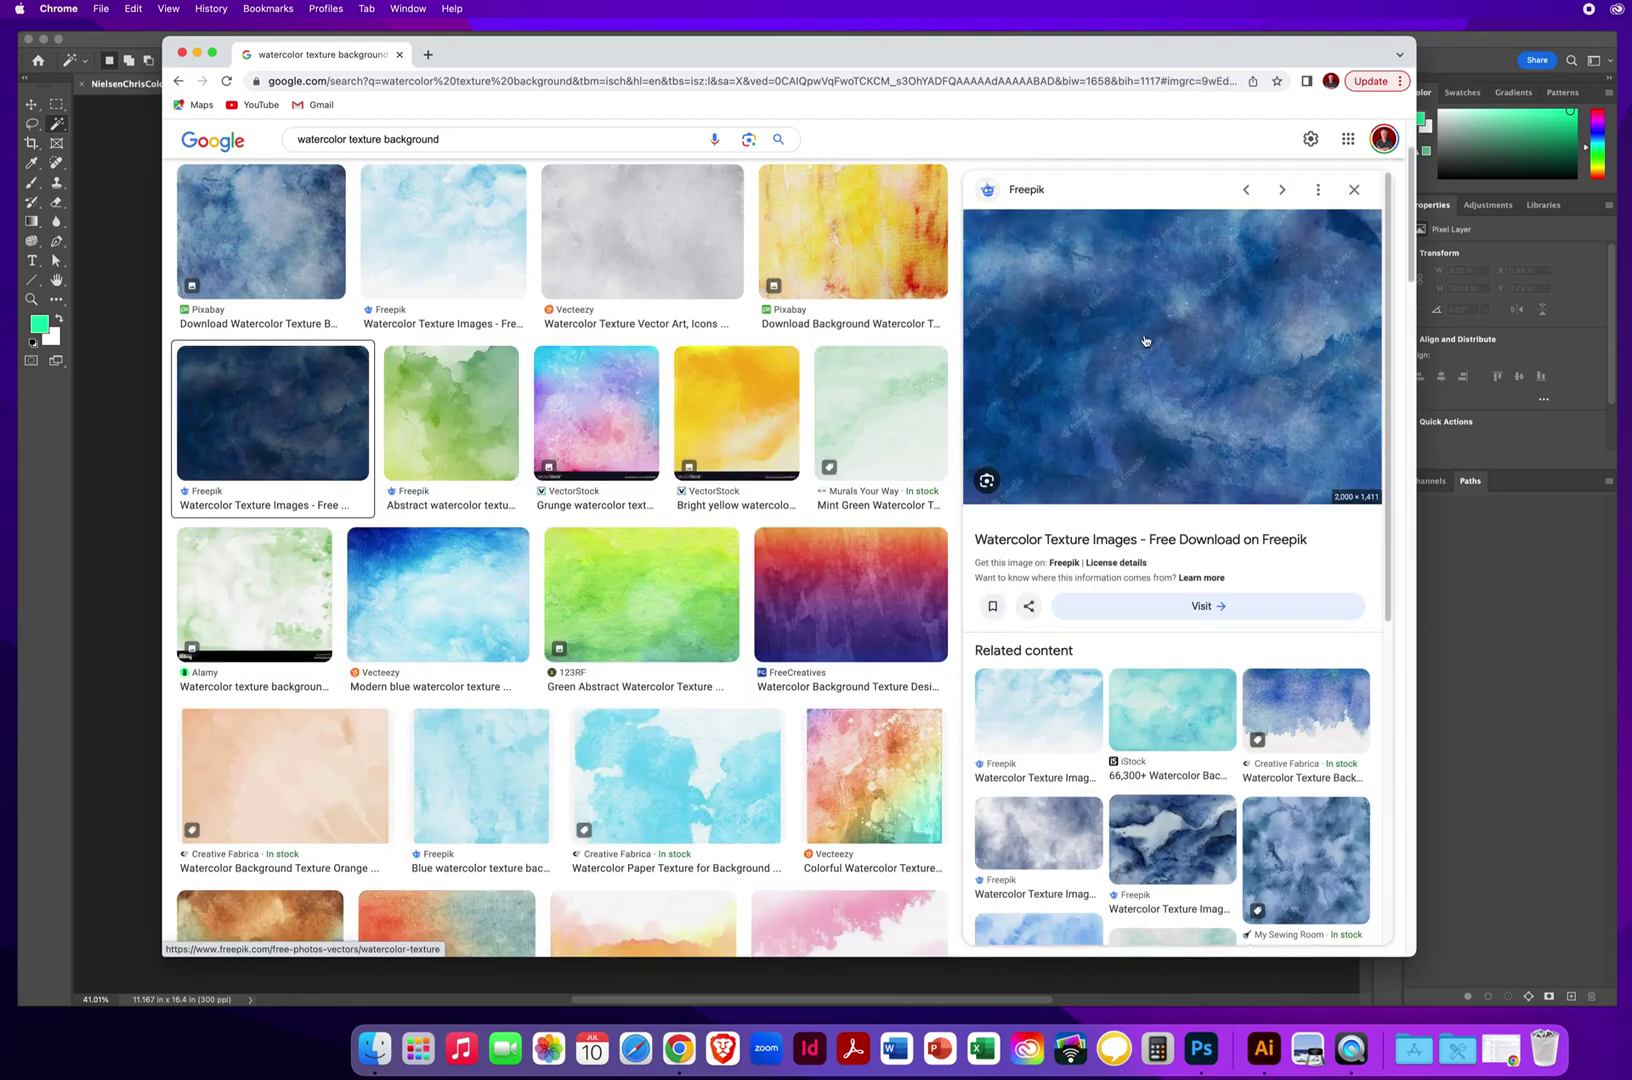
pyautogui.rightClick(1145, 339)
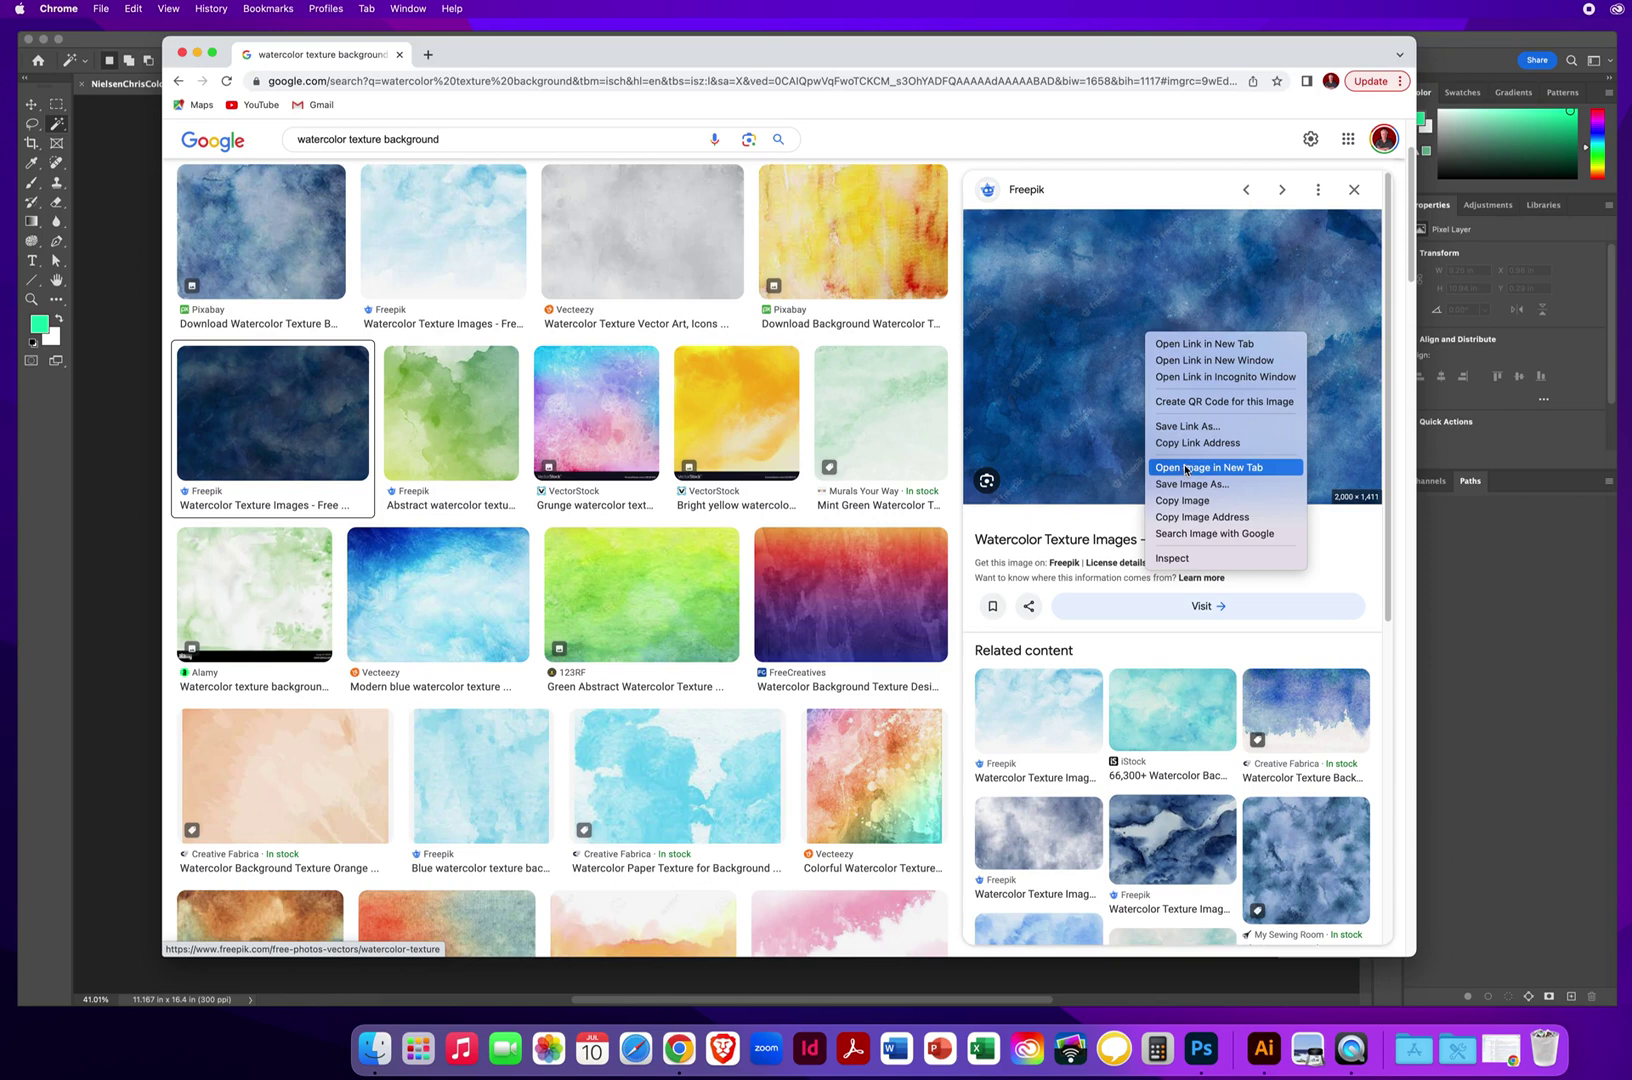
pyautogui.click(1229, 469)
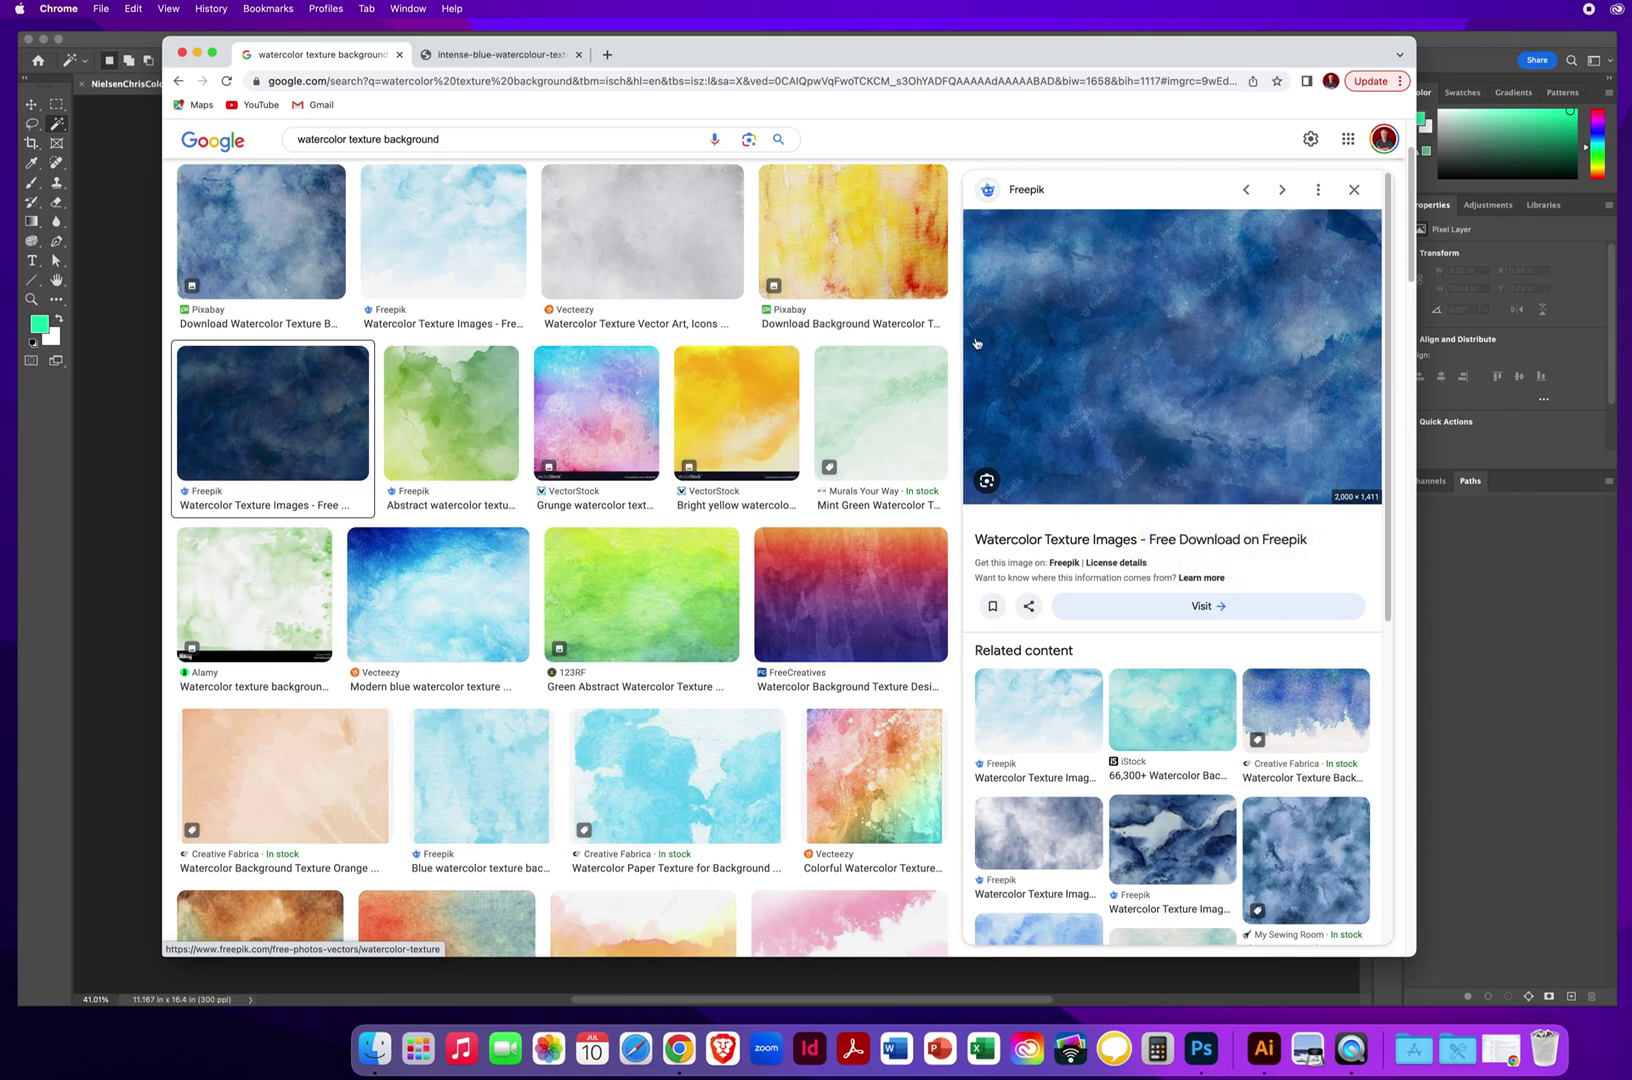
pyautogui.click(495, 57)
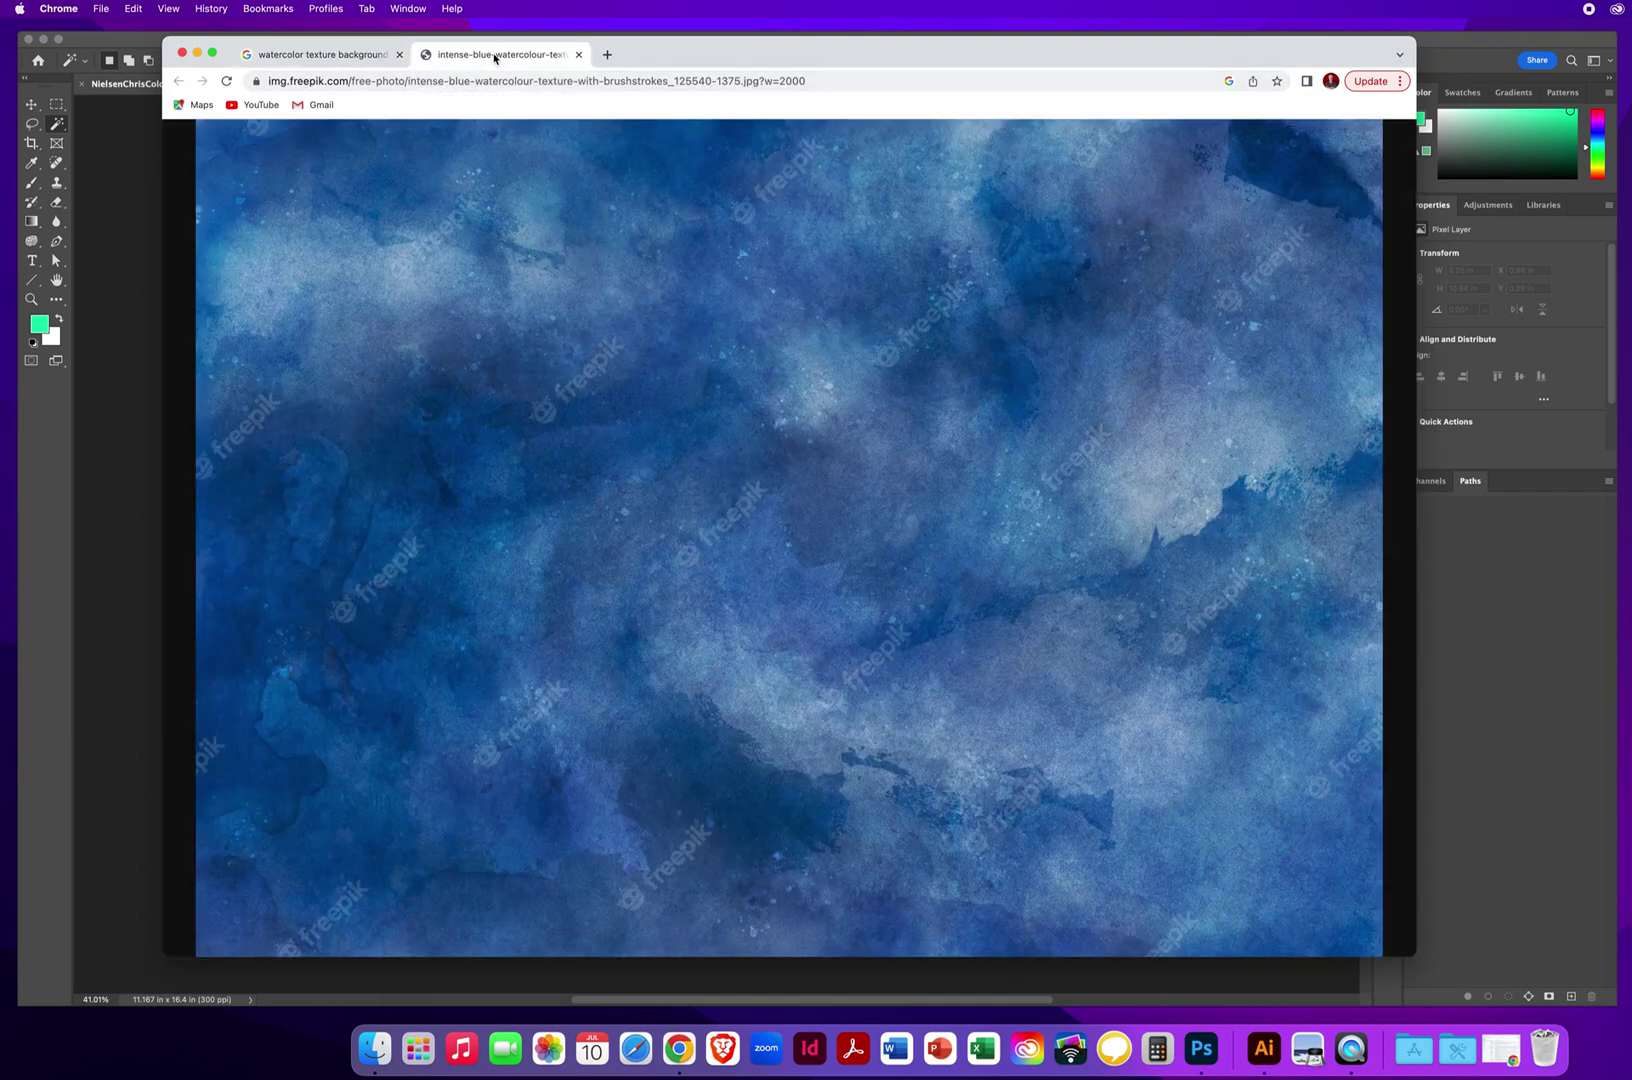
pyautogui.click(812, 465)
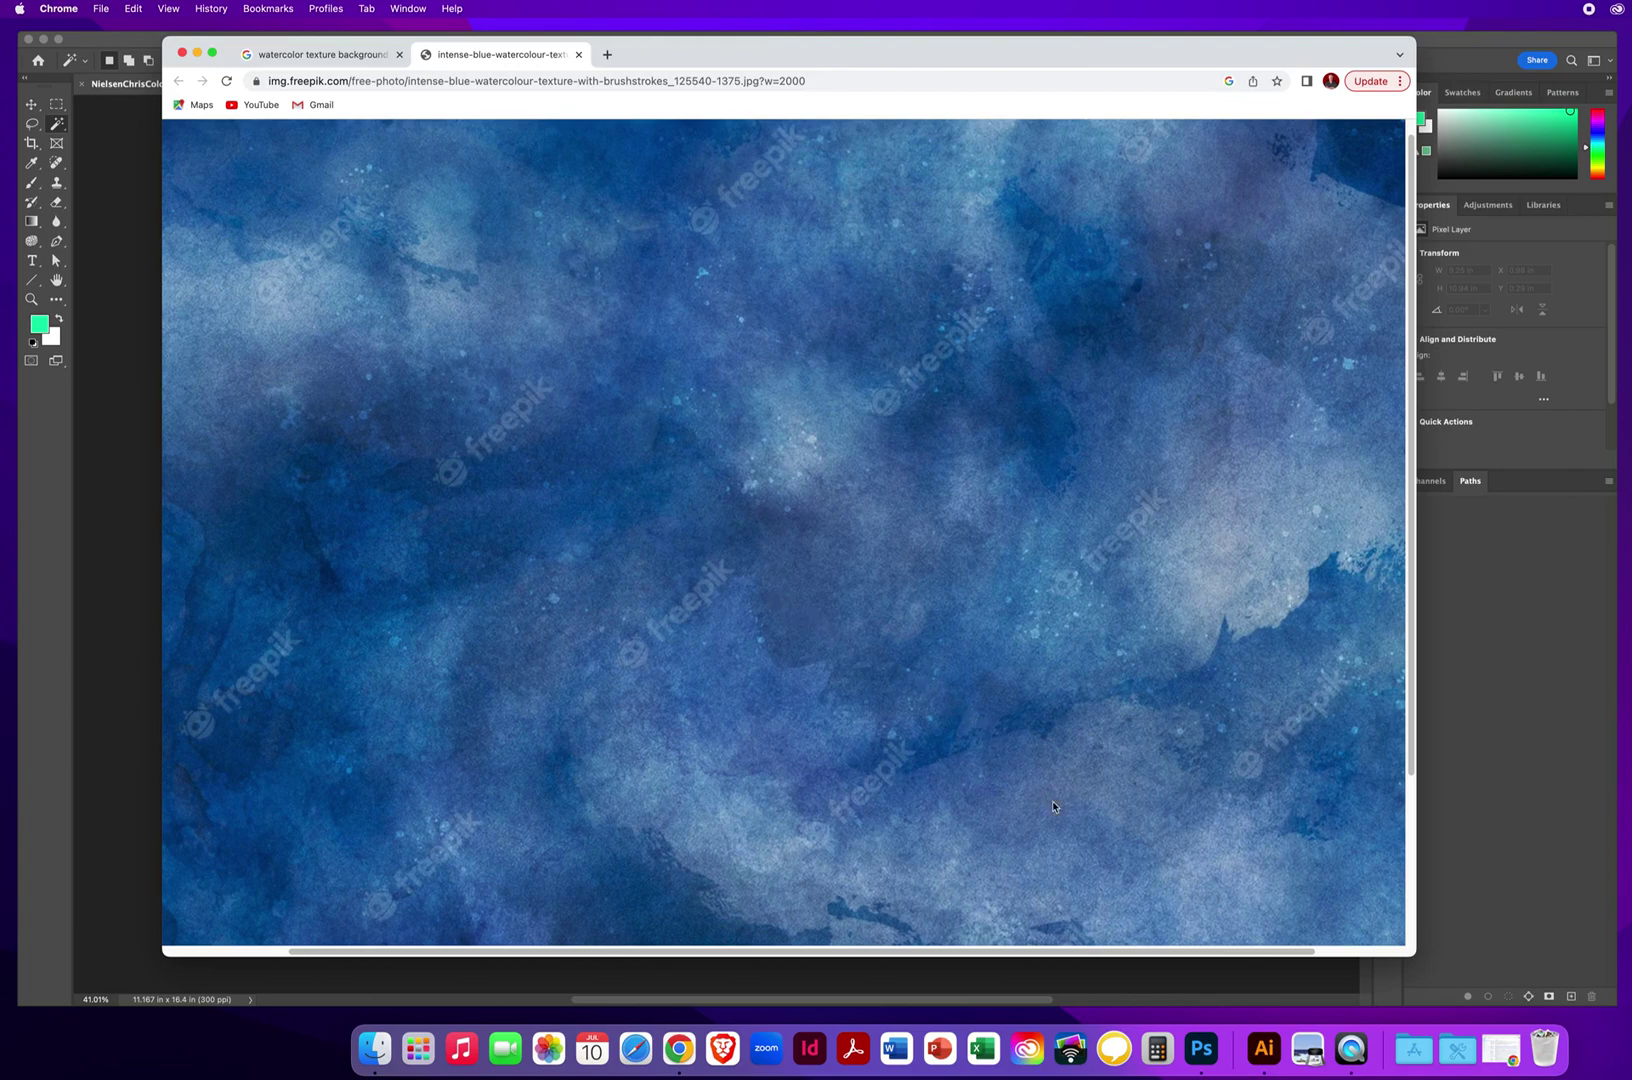
# Open the watercolour image as its own Photoshop document and select the Move tool
pyautogui.click(1201, 1047)
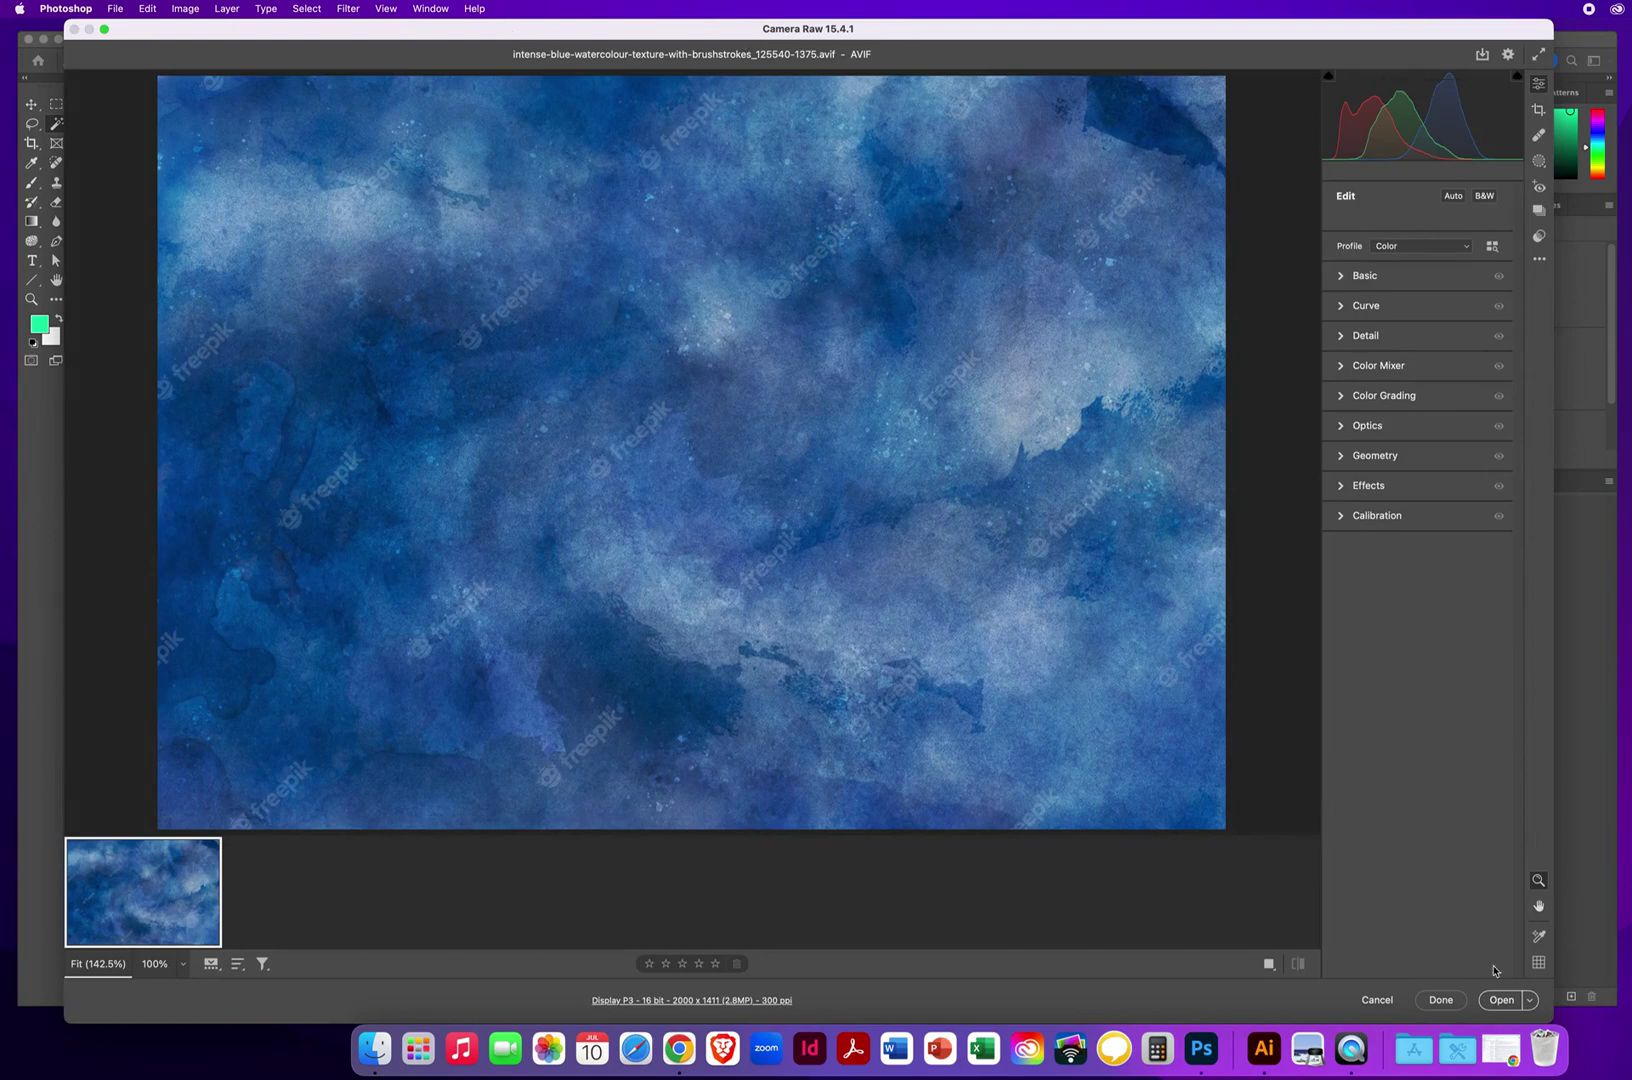
pyautogui.click(1500, 1003)
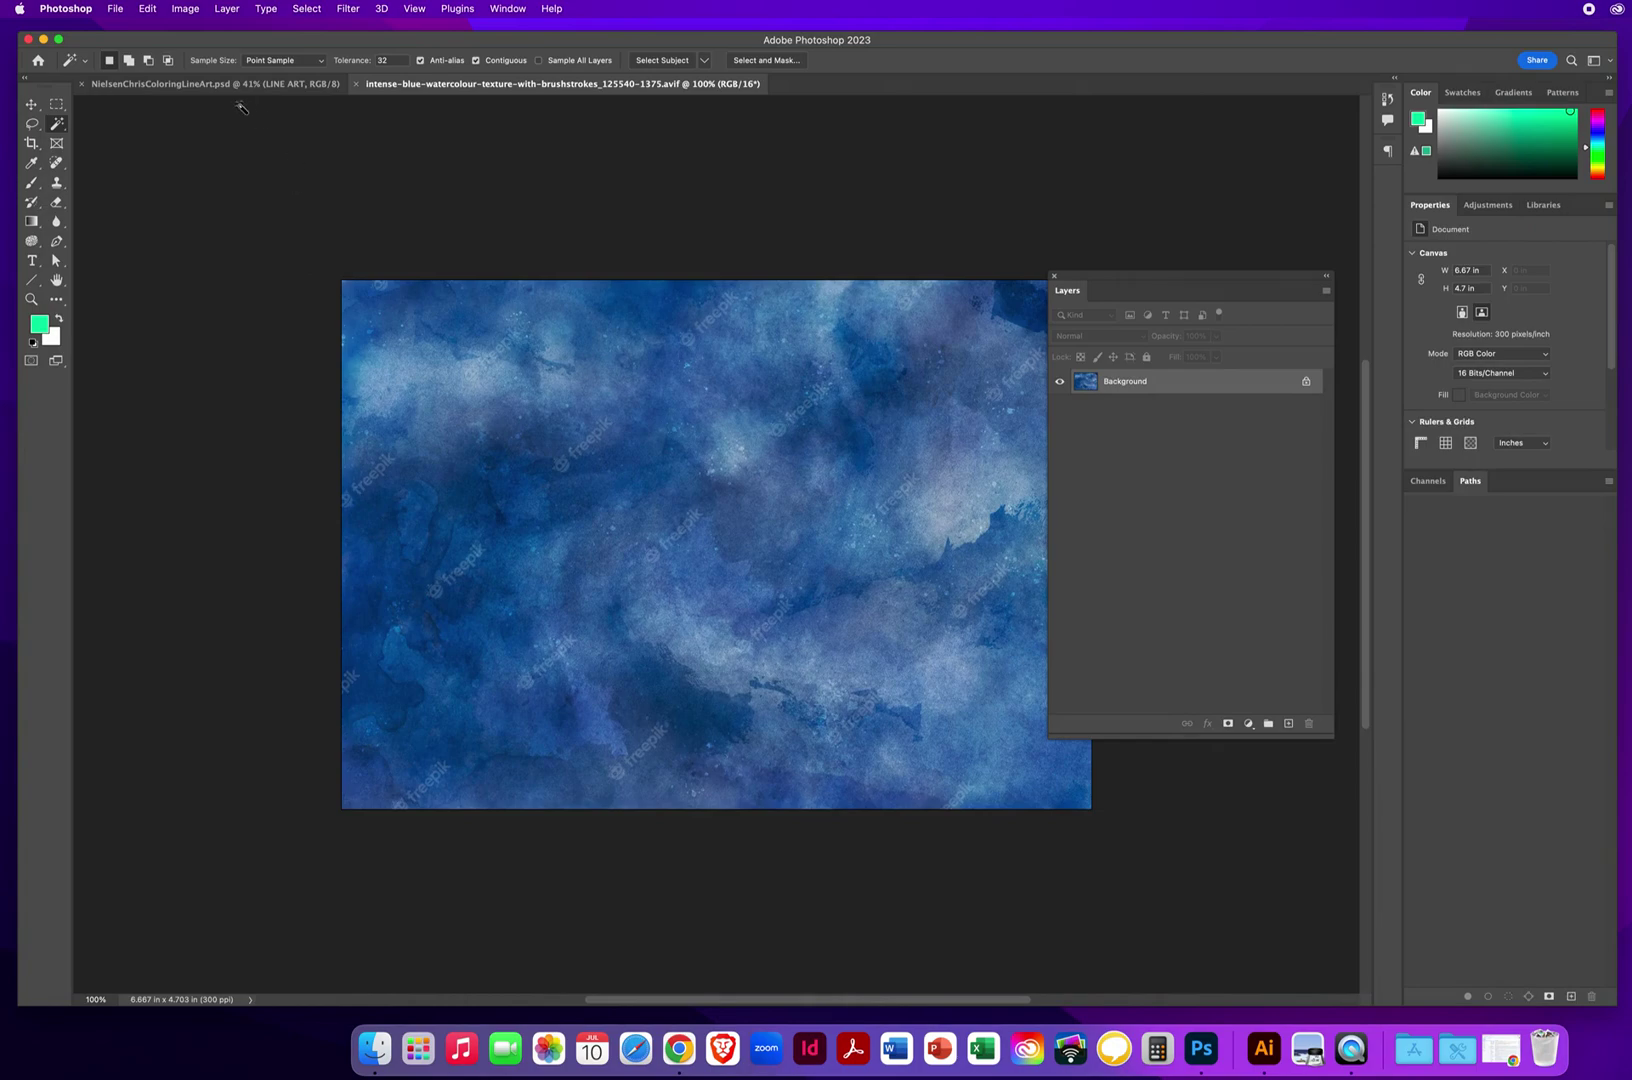
pyautogui.click(200, 87)
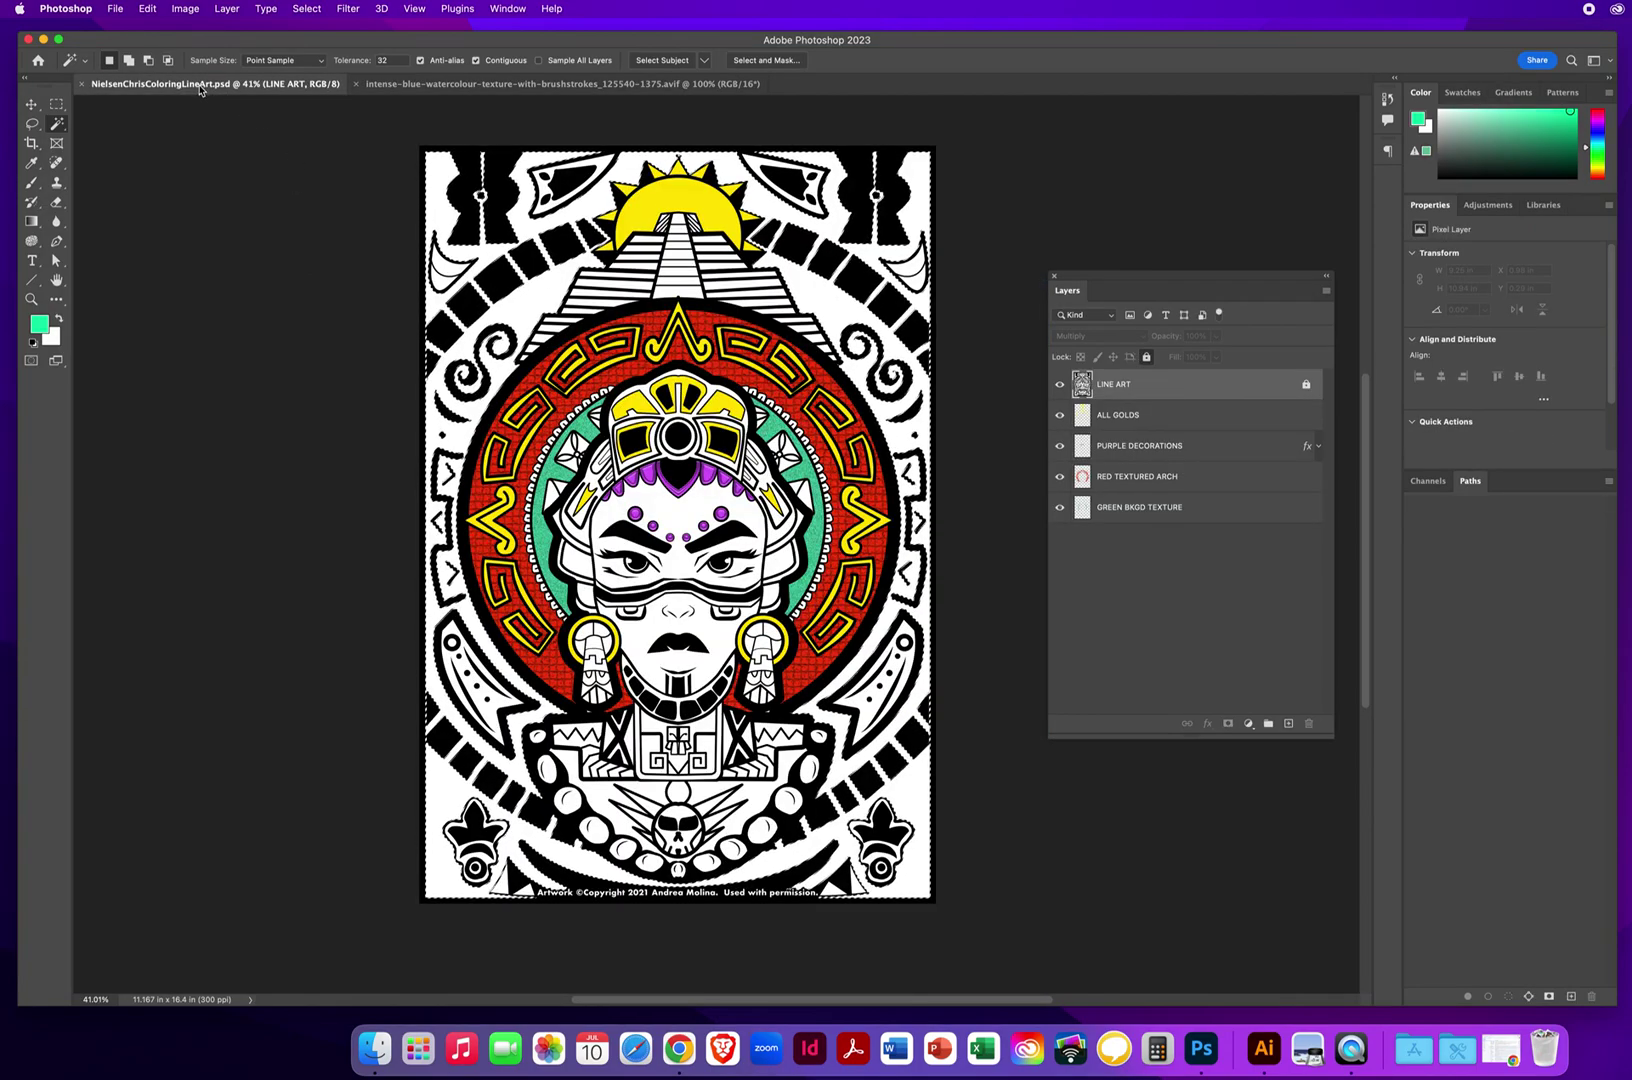
pyautogui.click(427, 86)
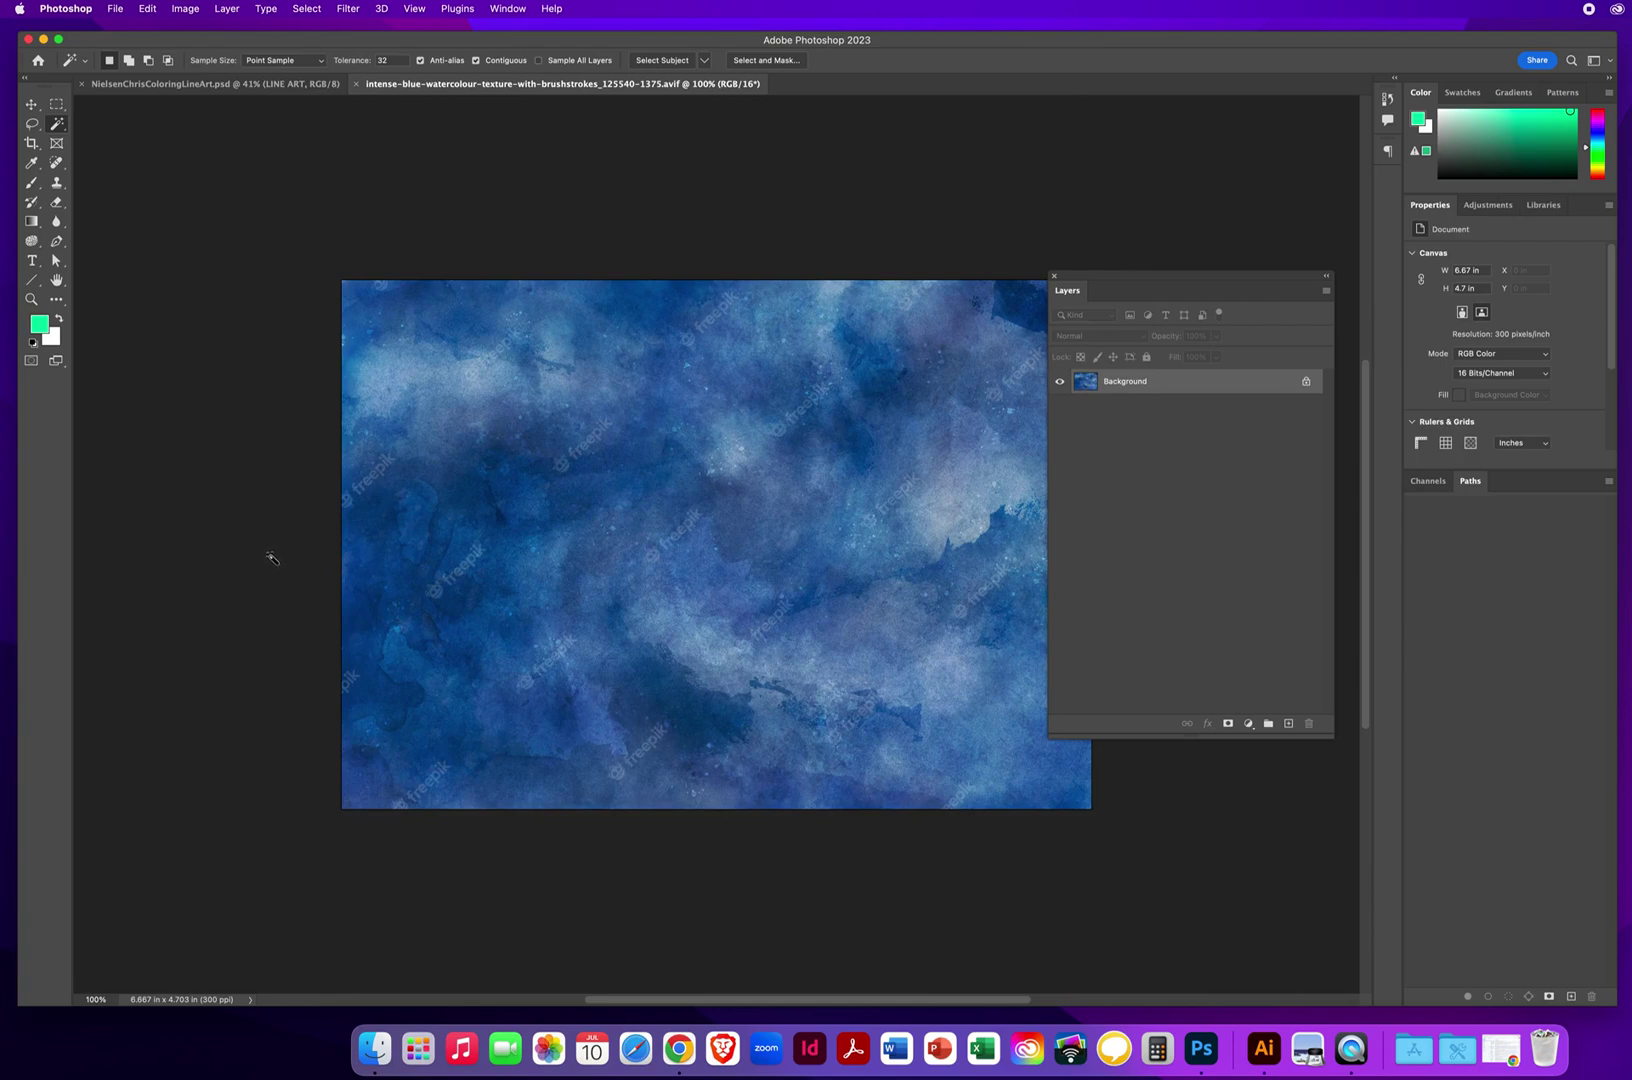
pyautogui.click(30, 104)
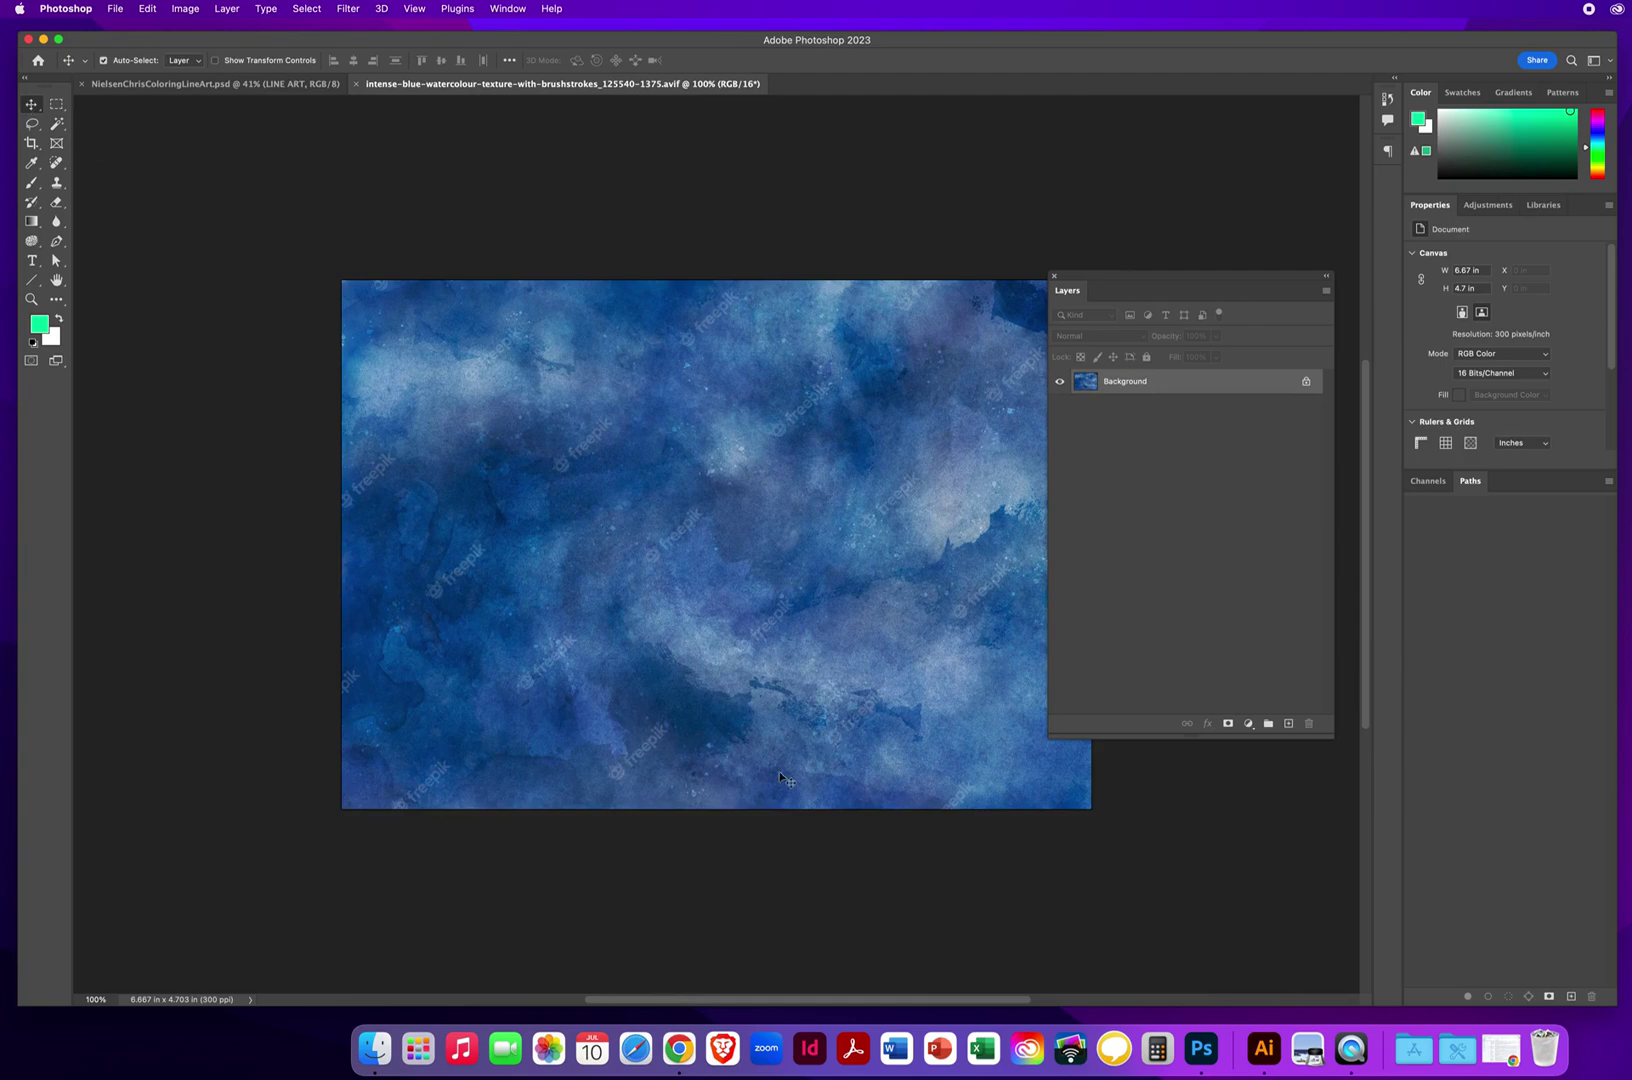
pyautogui.click(678, 1050)
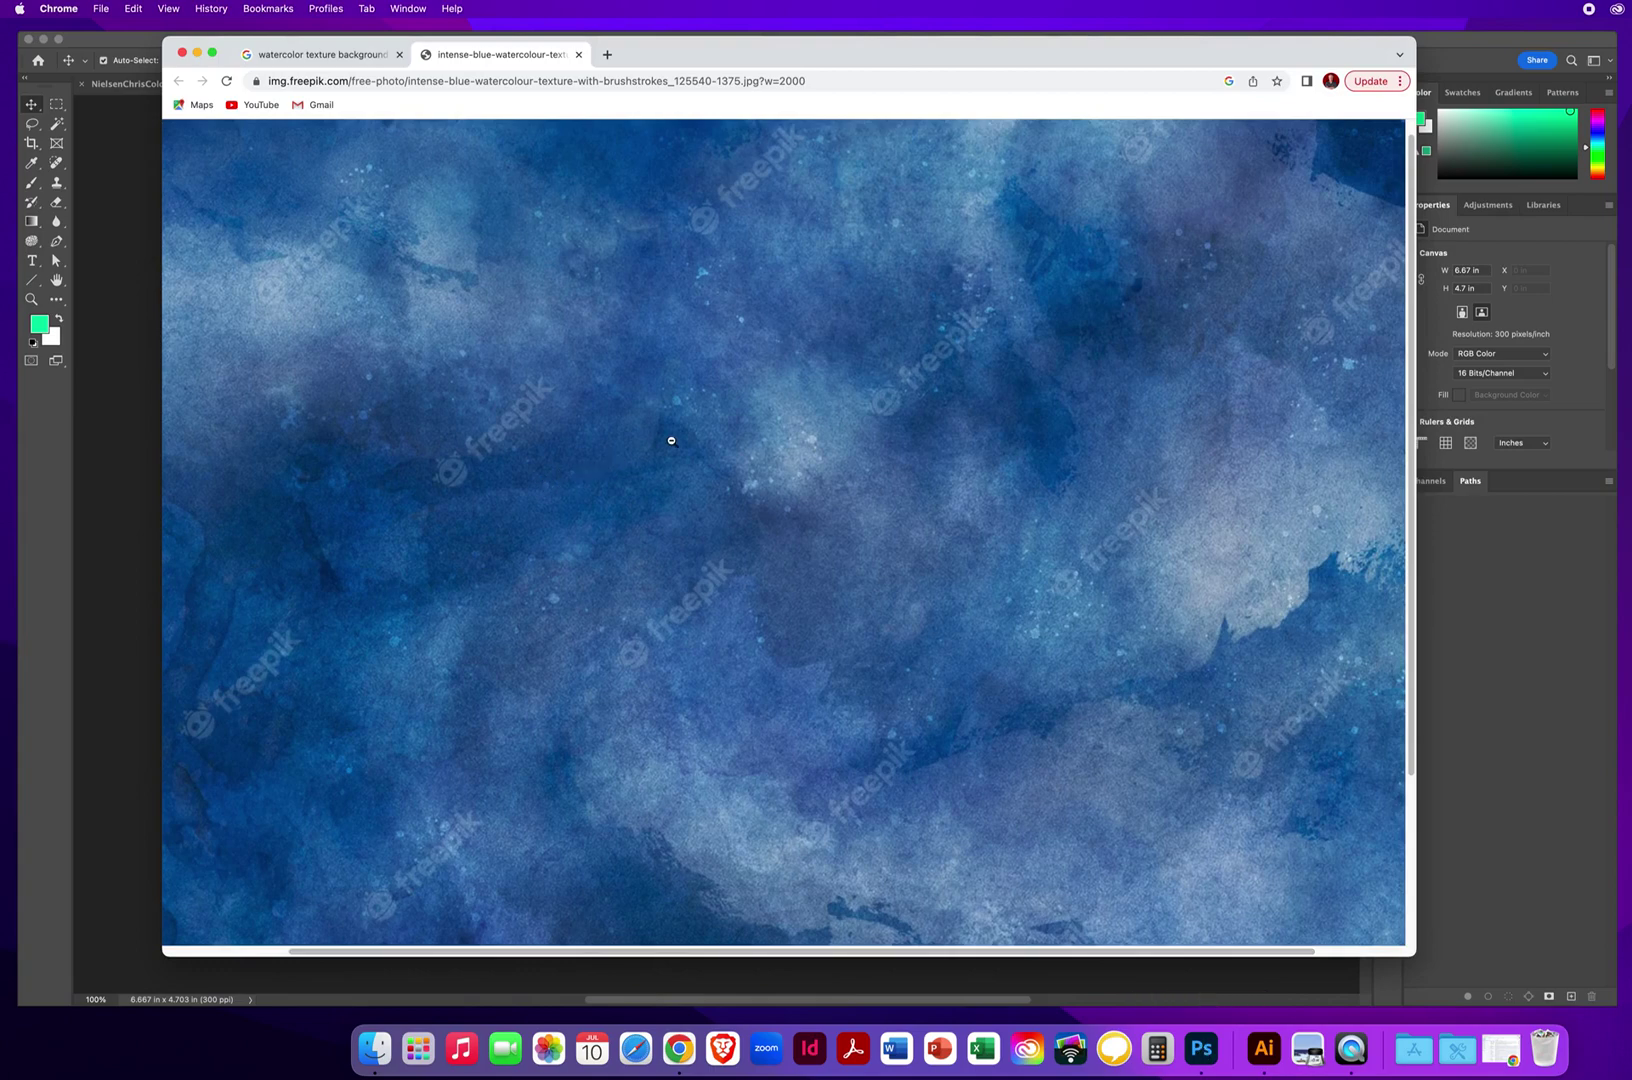
# Save the watercolour image to the Desktop as 'blue watercolor' and close the Chrome window
pyautogui.rightClick(795, 442)
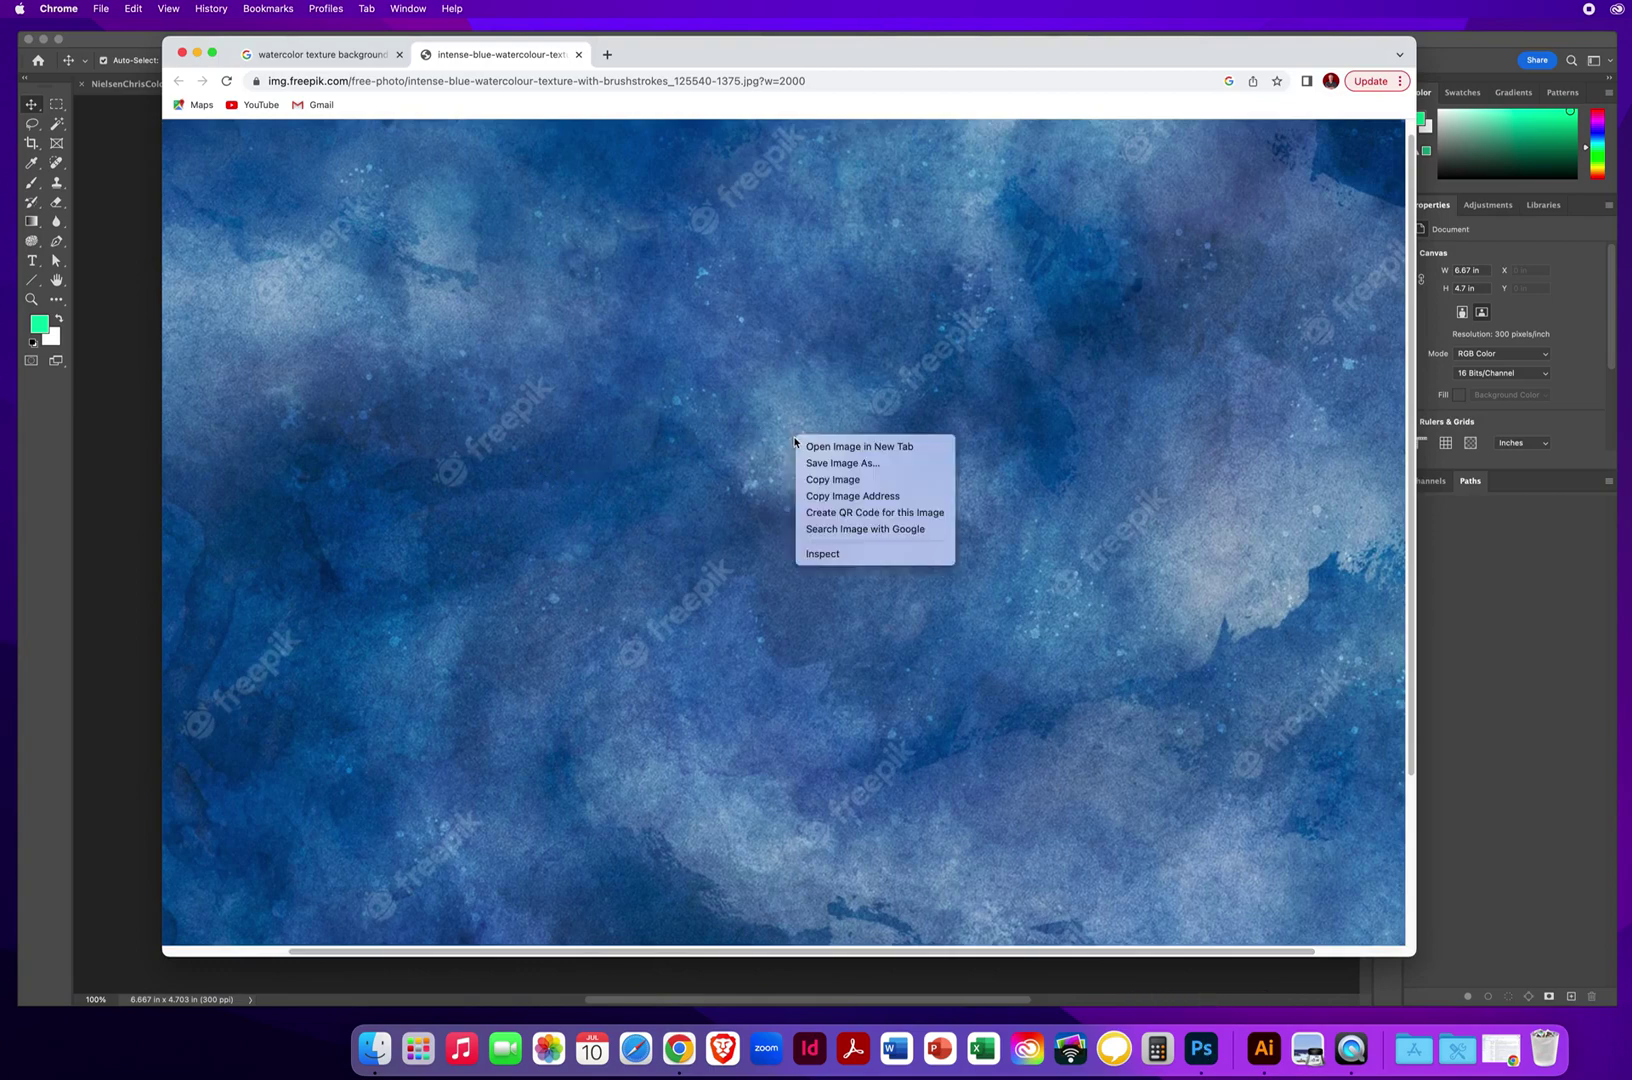
pyautogui.click(844, 467)
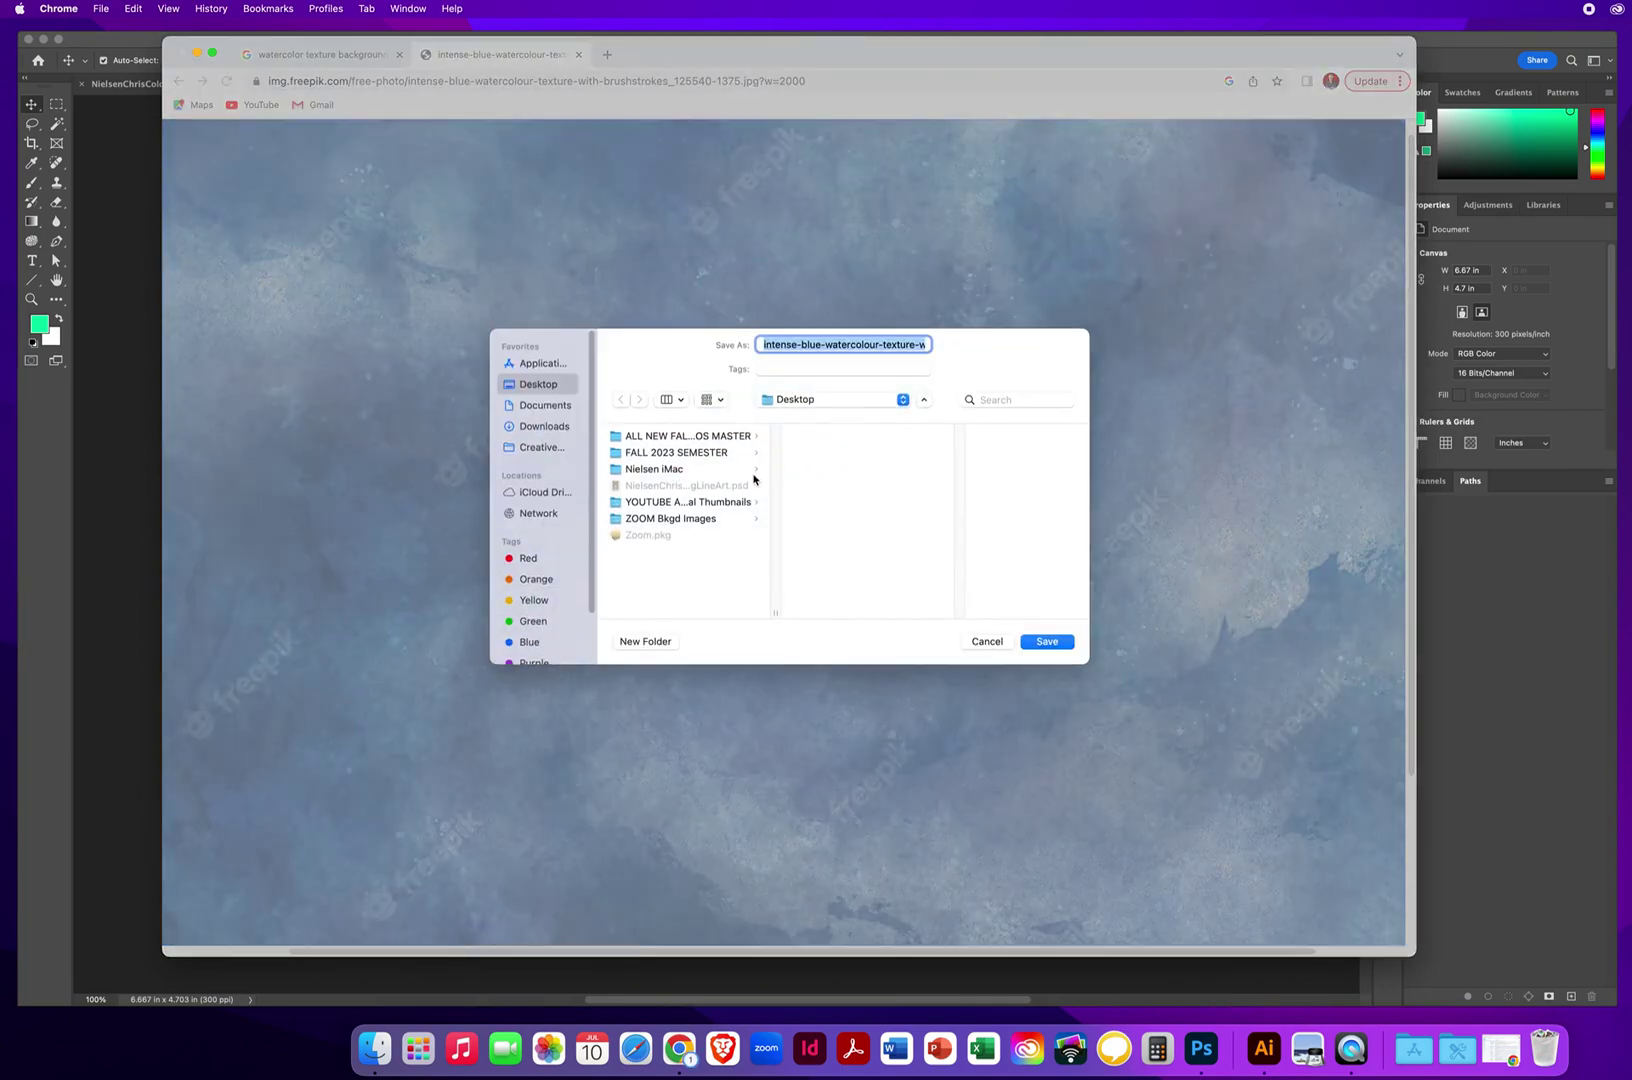
pyautogui.write('blue watercolor')
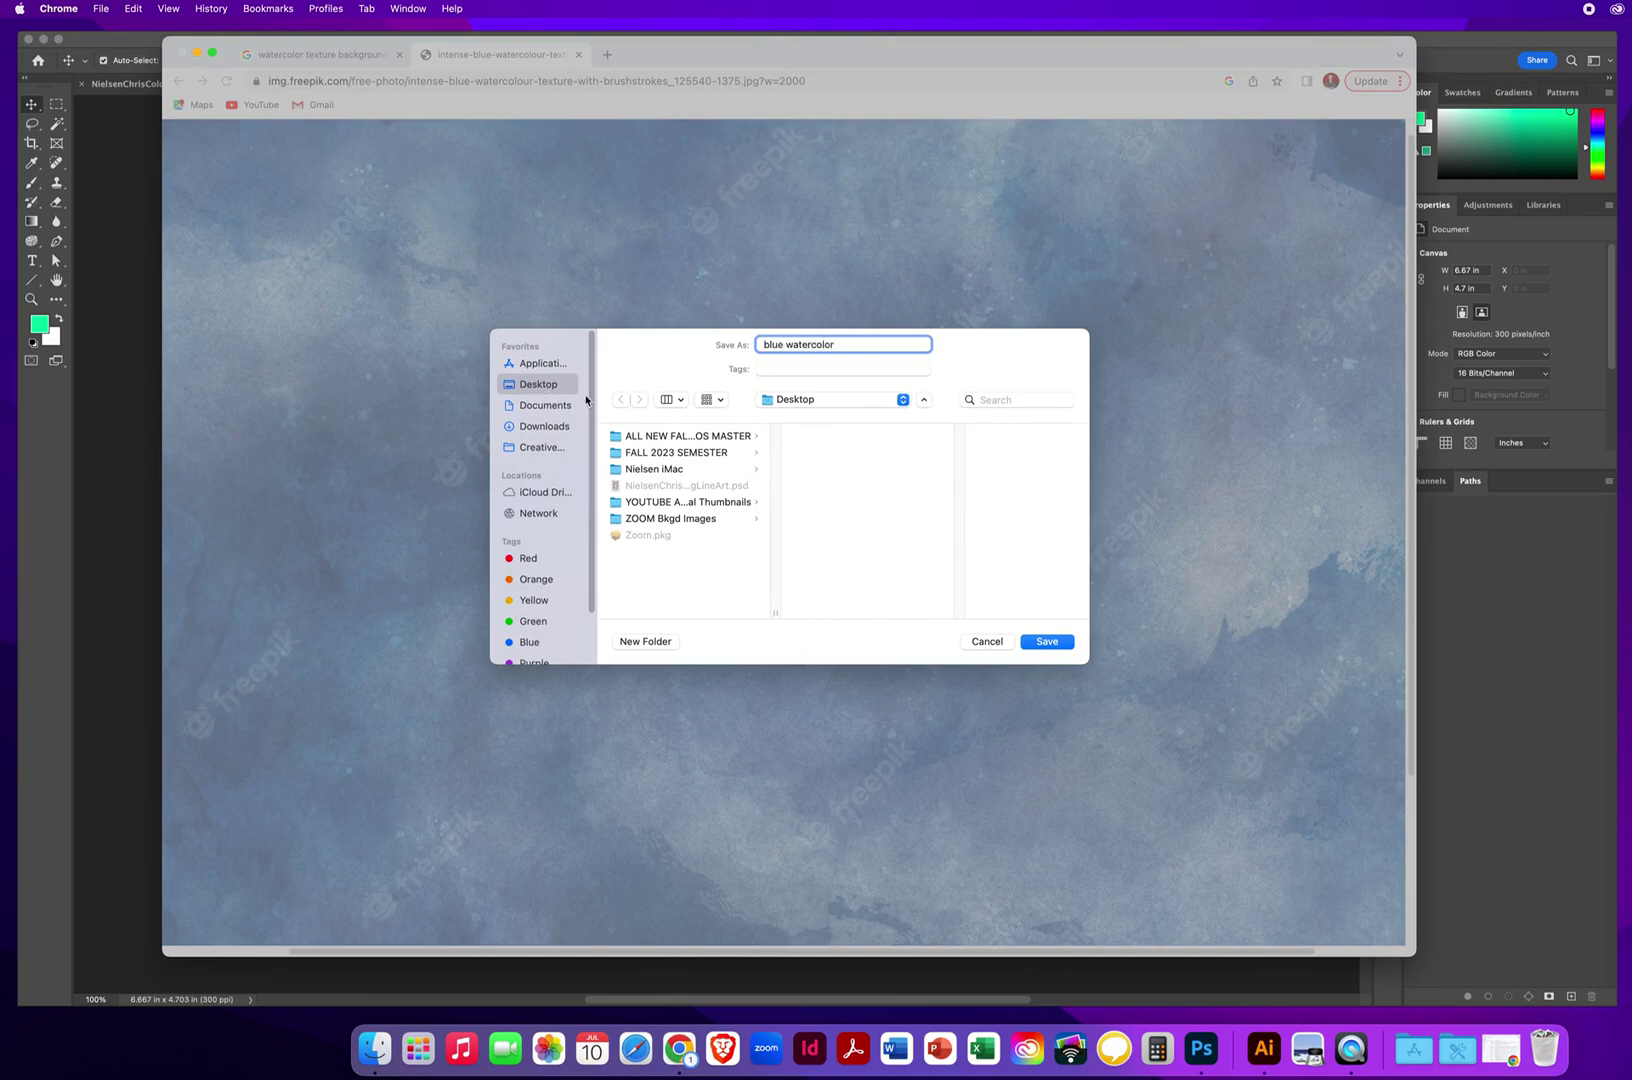
pyautogui.click(1048, 644)
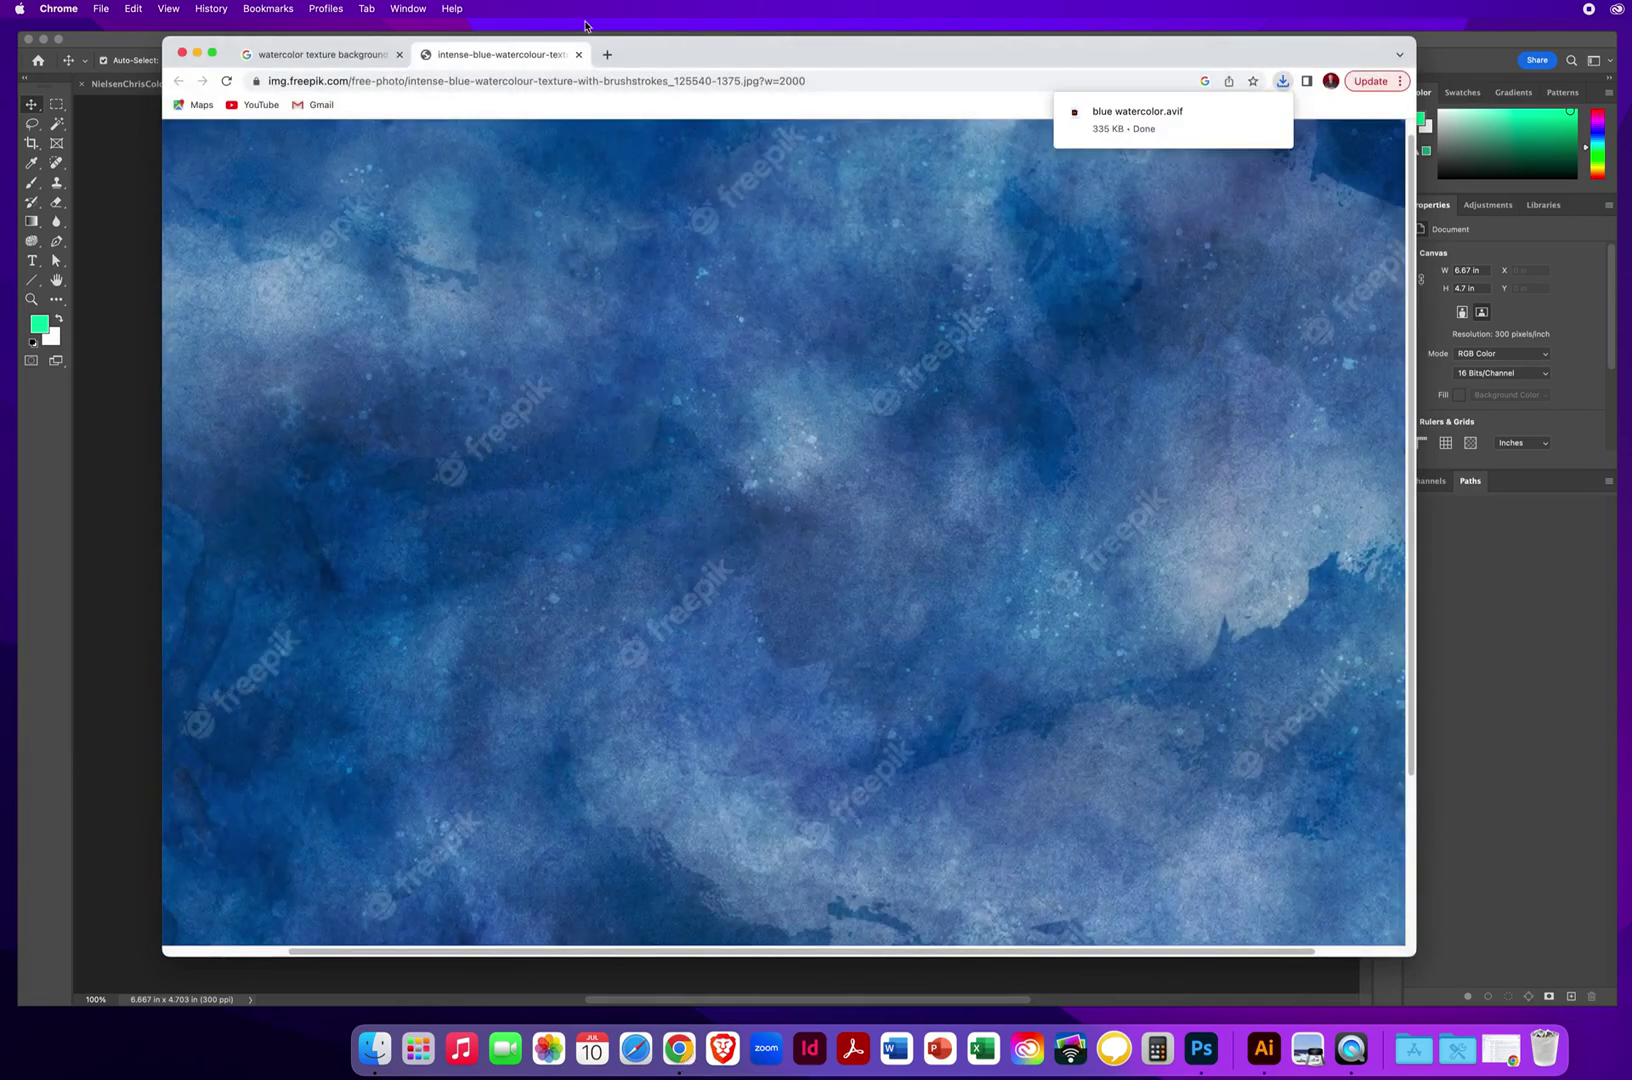
pyautogui.click(579, 55)
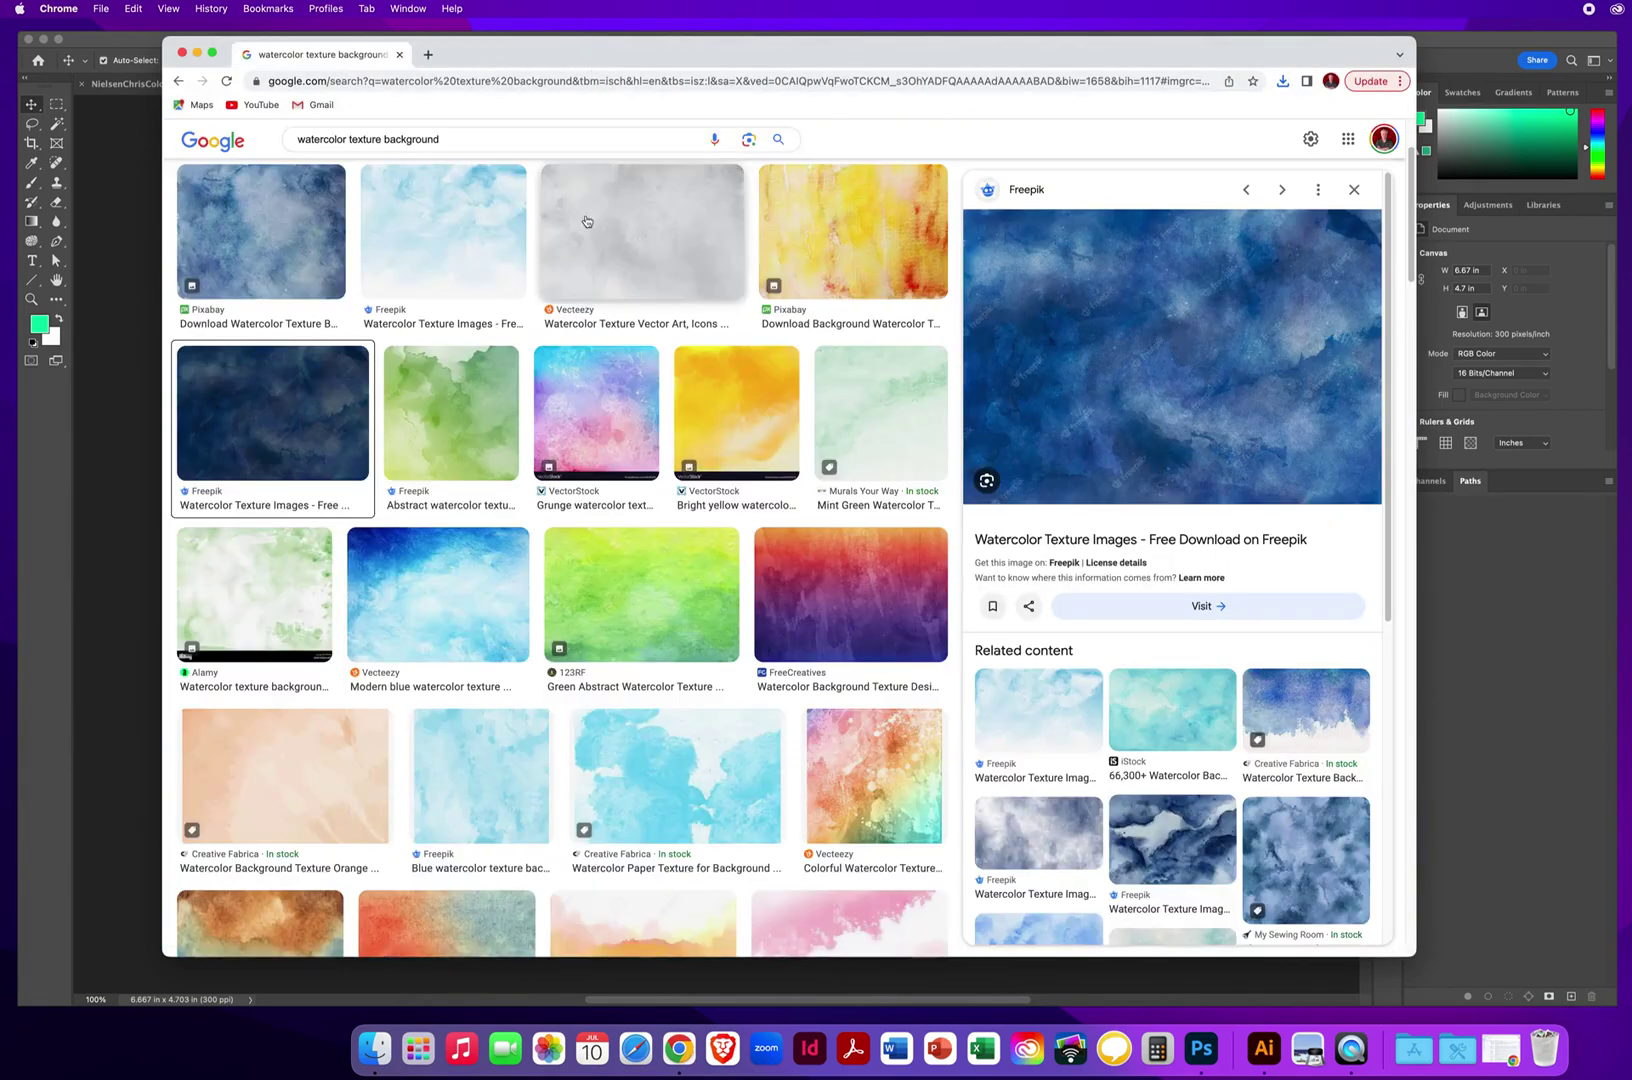
pyautogui.click(182, 53)
pyautogui.click(280, 296)
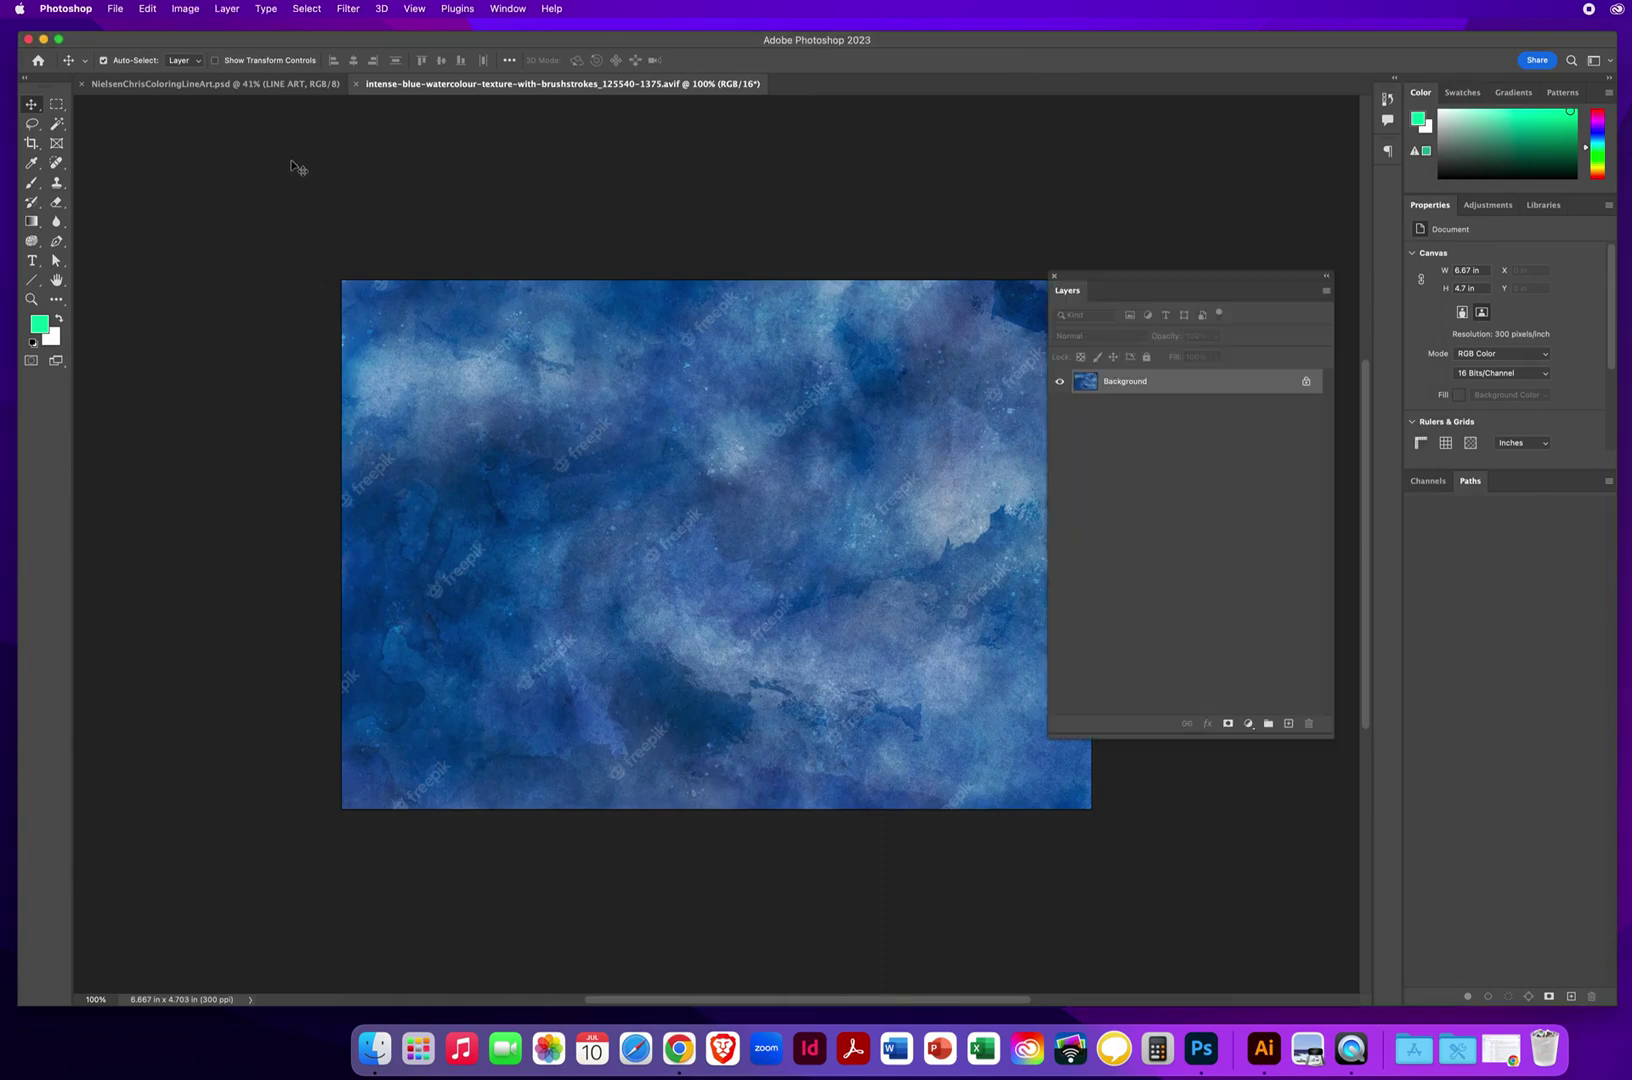
pyautogui.click(115, 9)
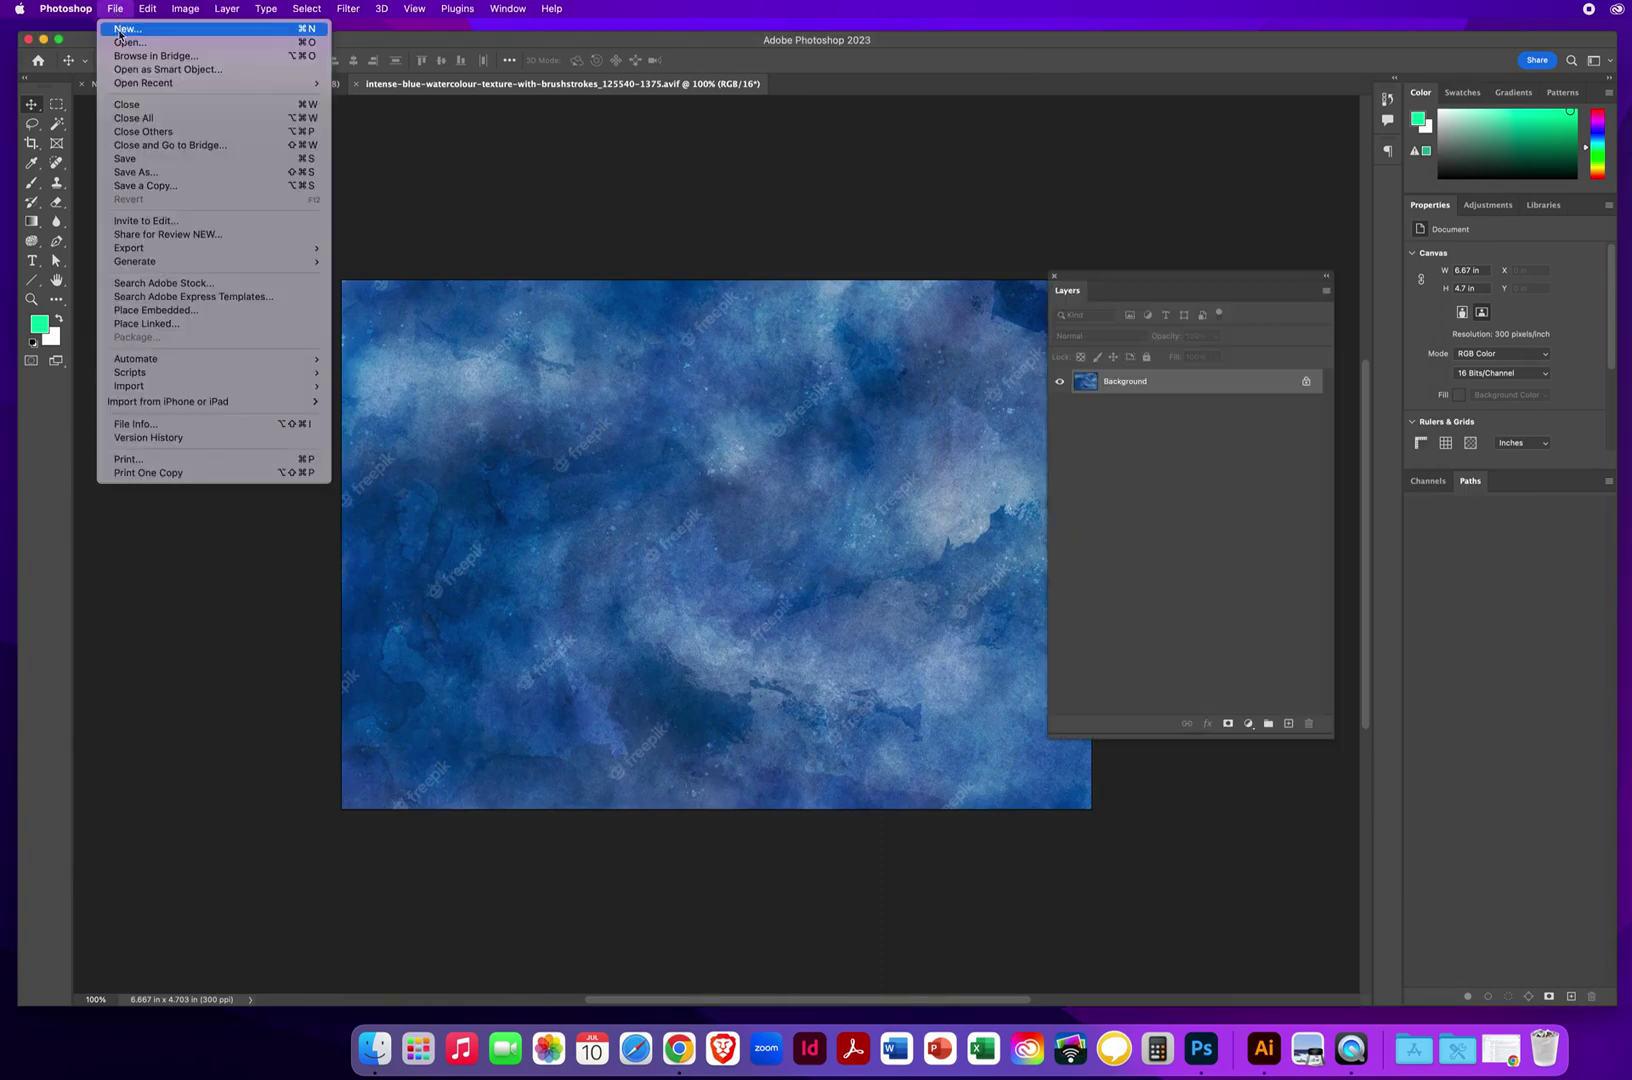
pyautogui.click(119, 42)
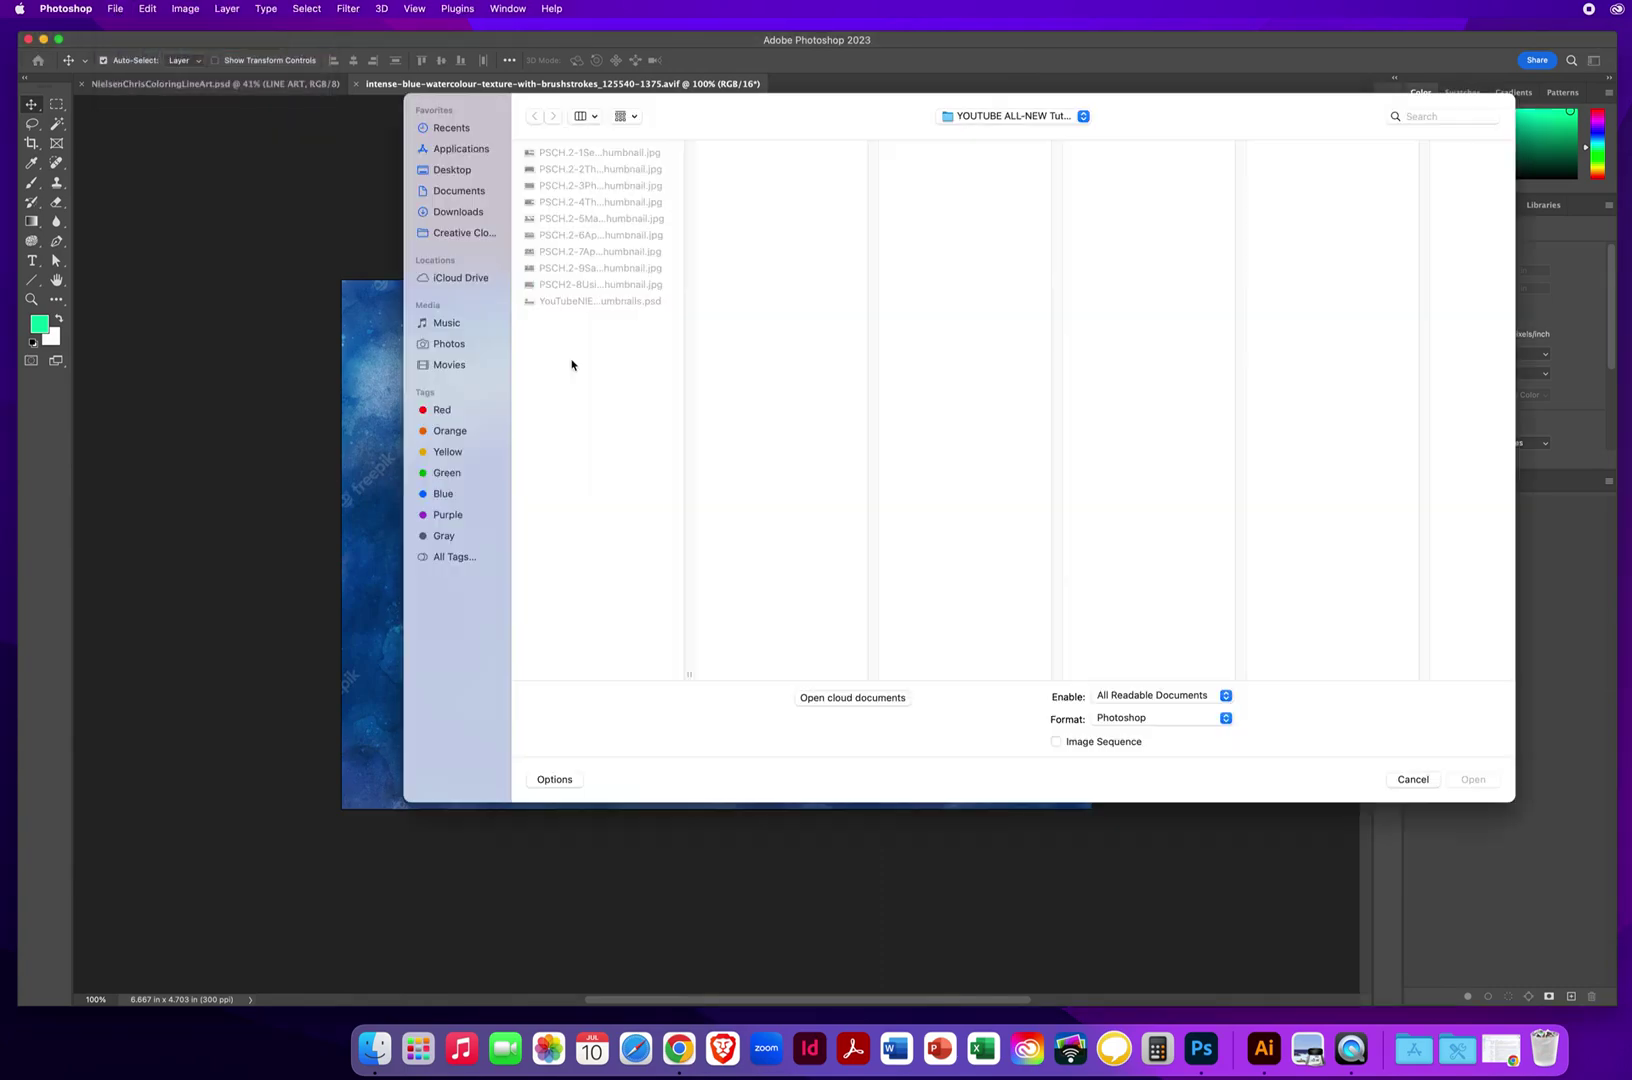
pyautogui.click(467, 171)
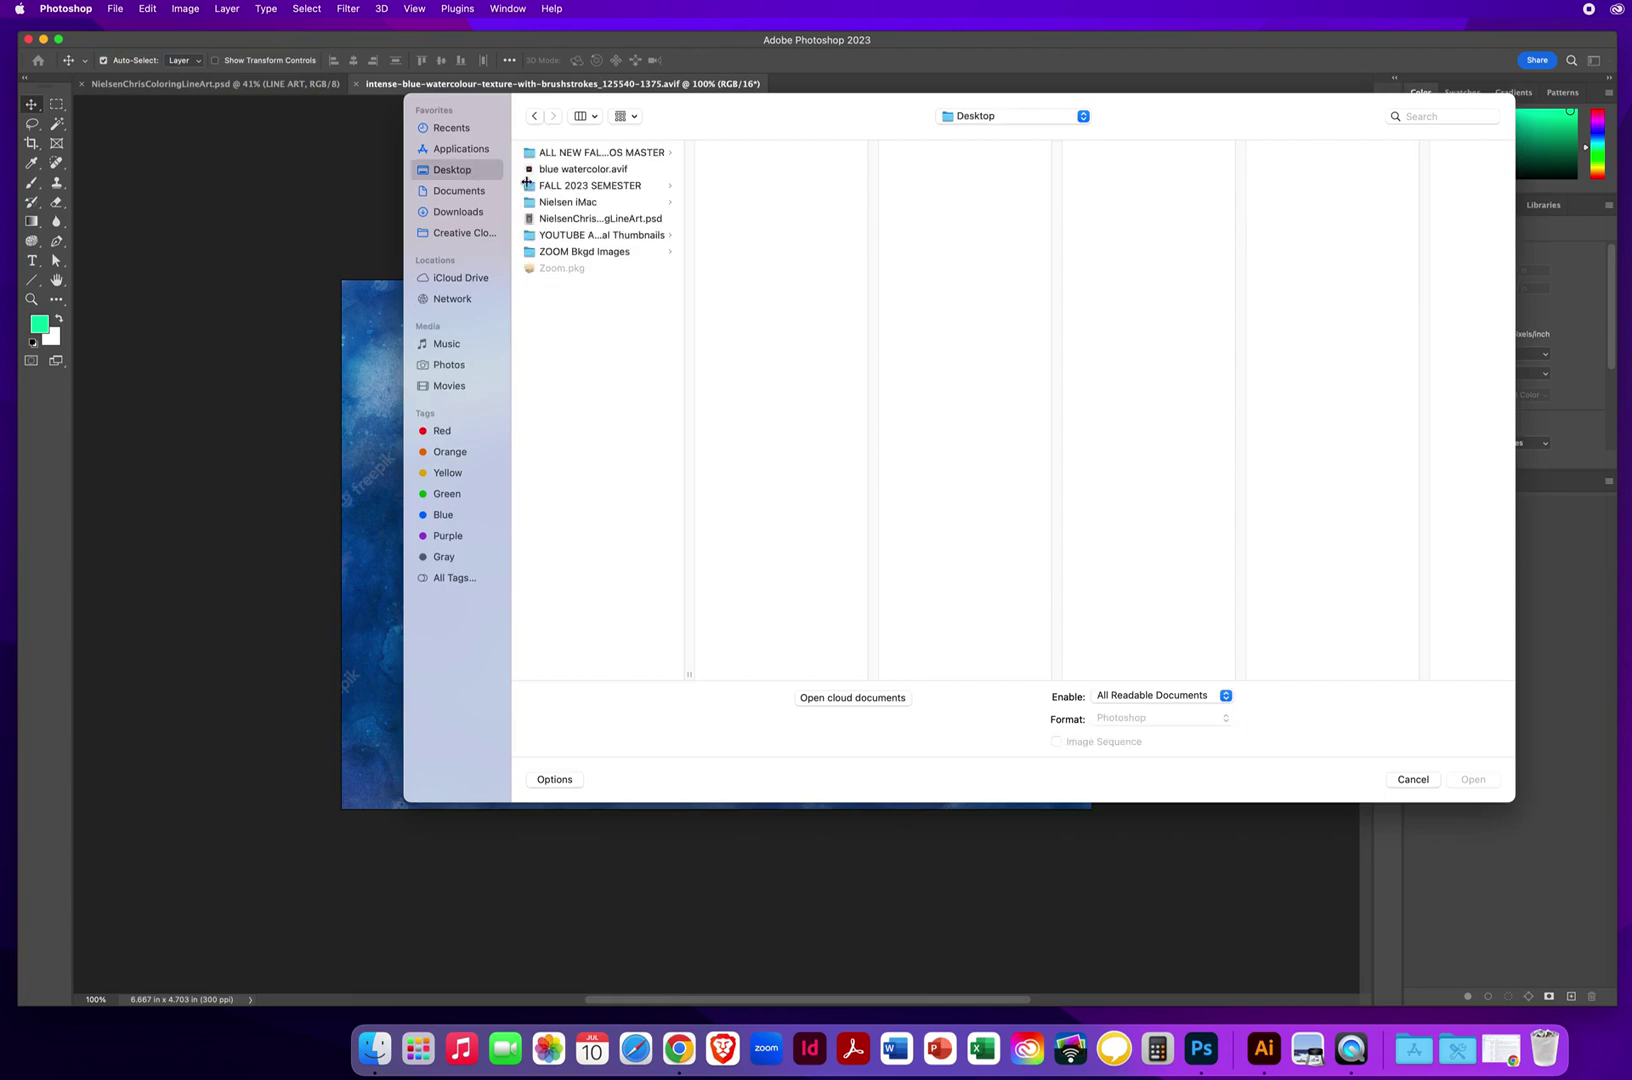
pyautogui.click(587, 170)
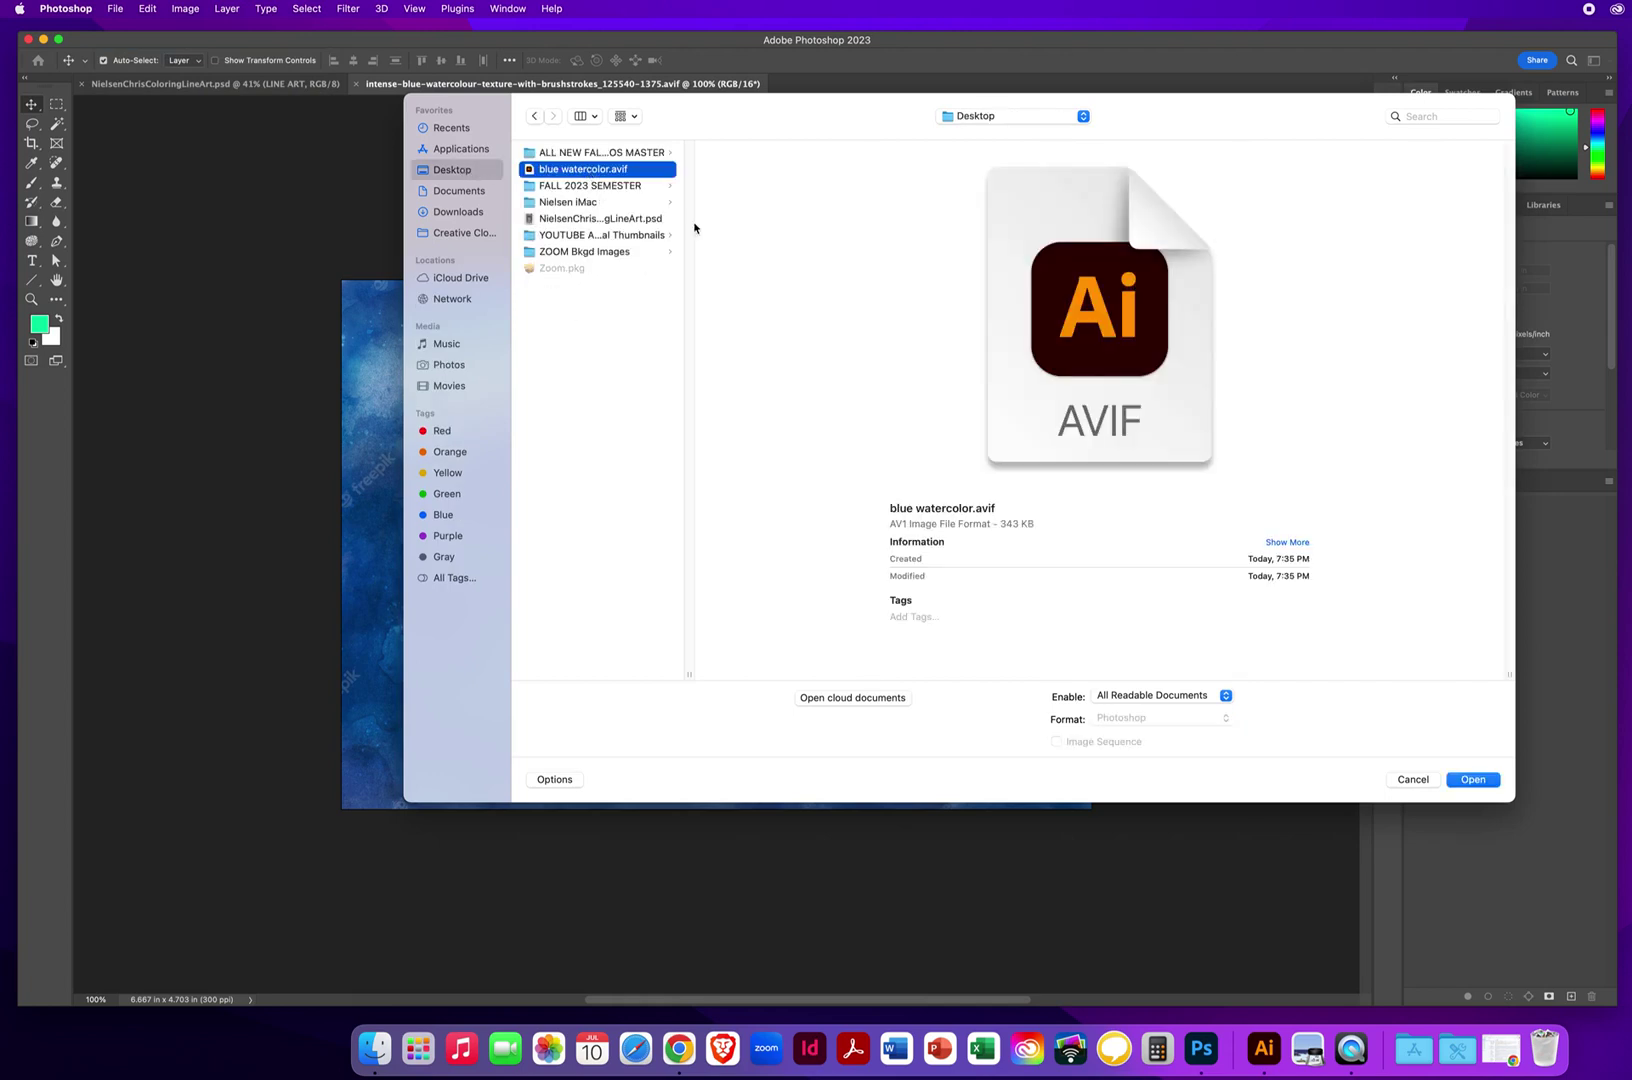
pyautogui.click(1473, 780)
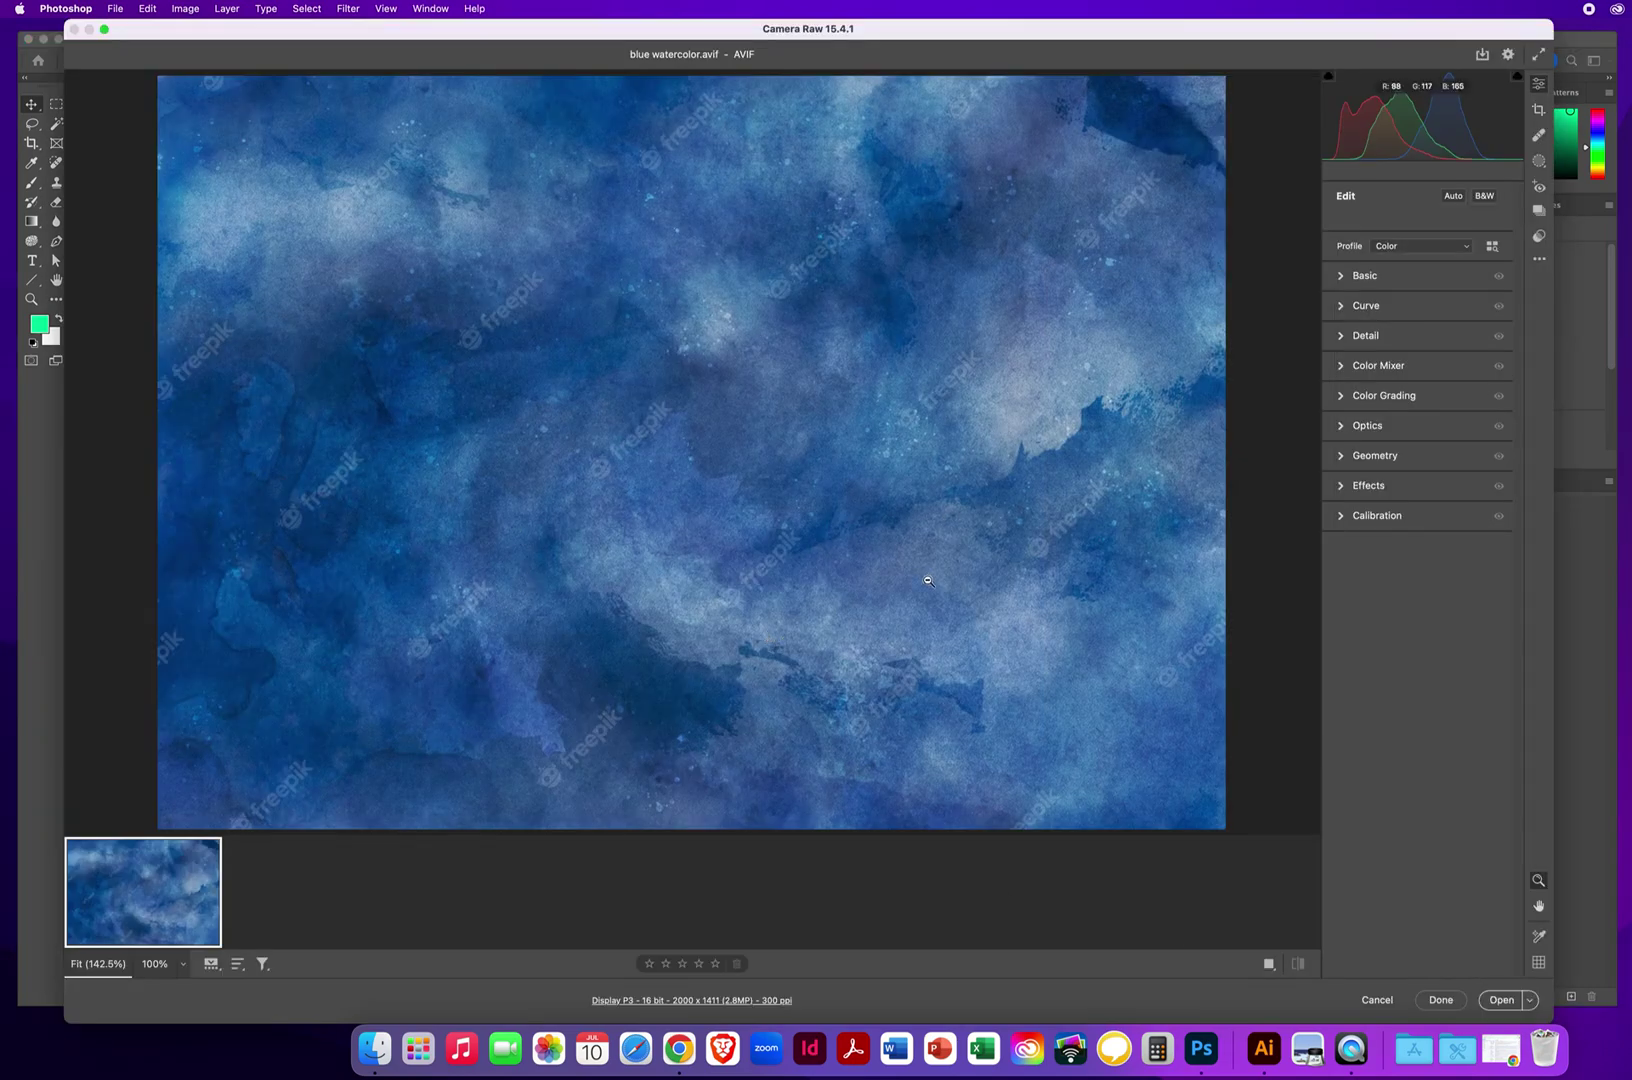
pyautogui.click(1501, 999)
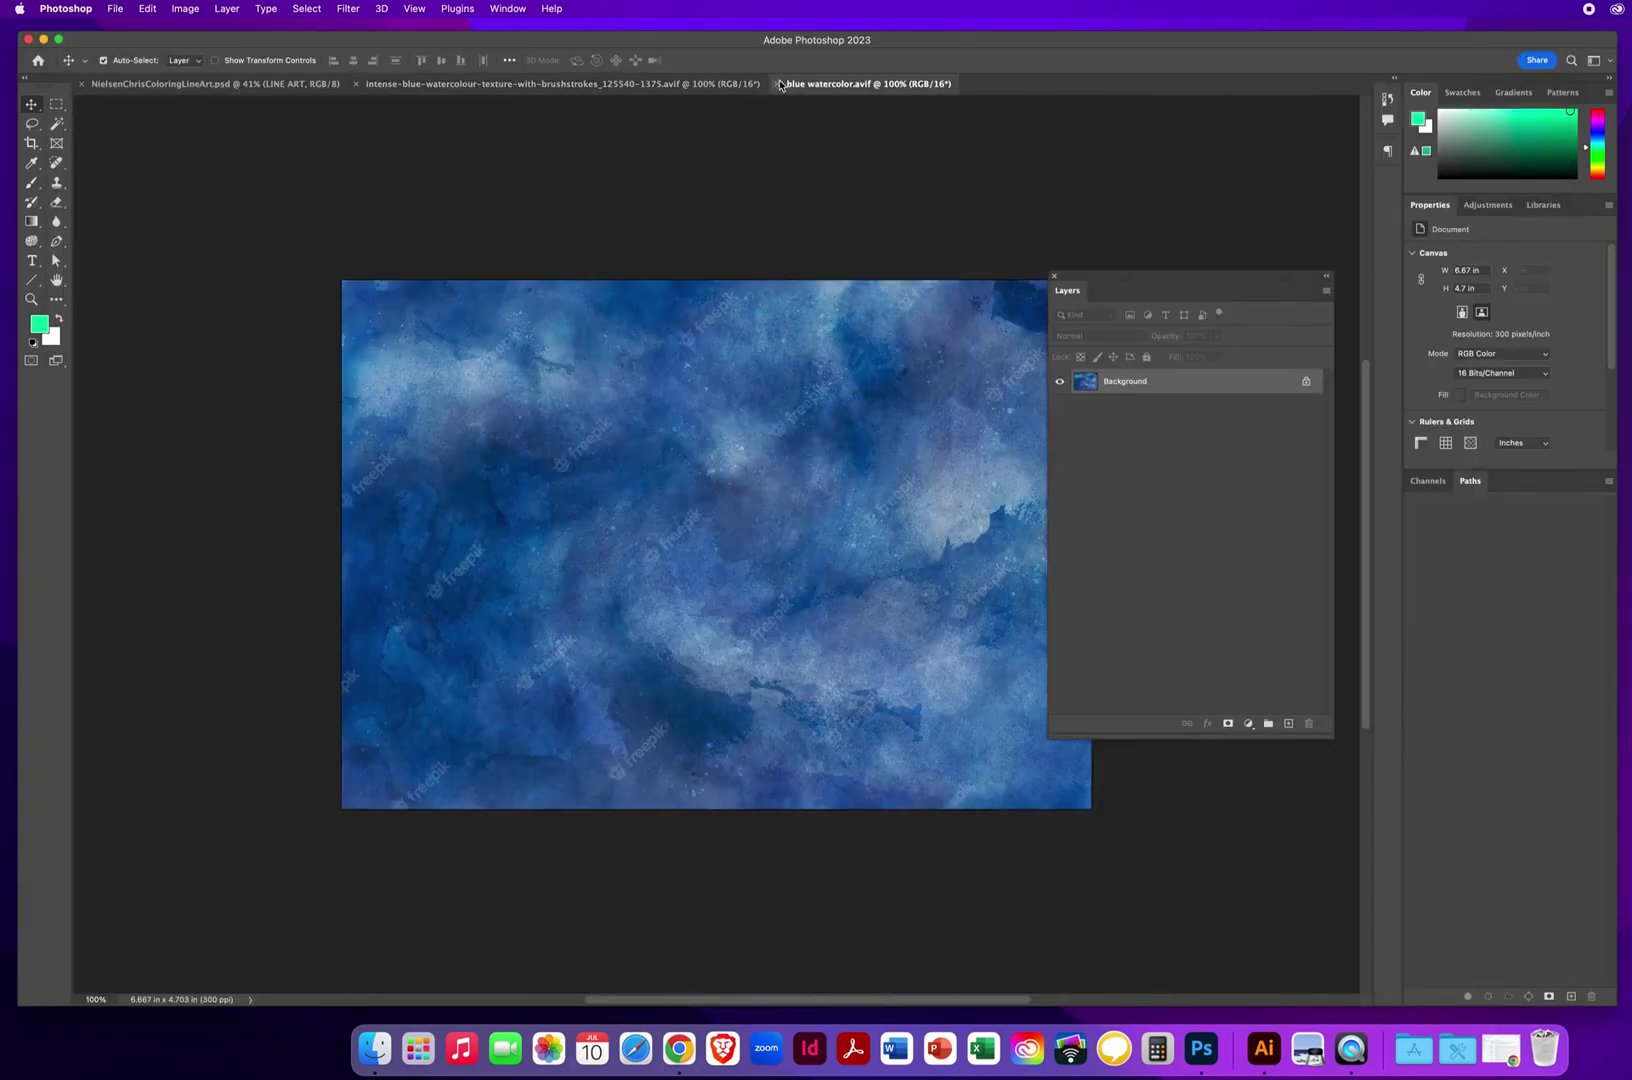
pyautogui.press('super+w')
pyautogui.click(949, 377)
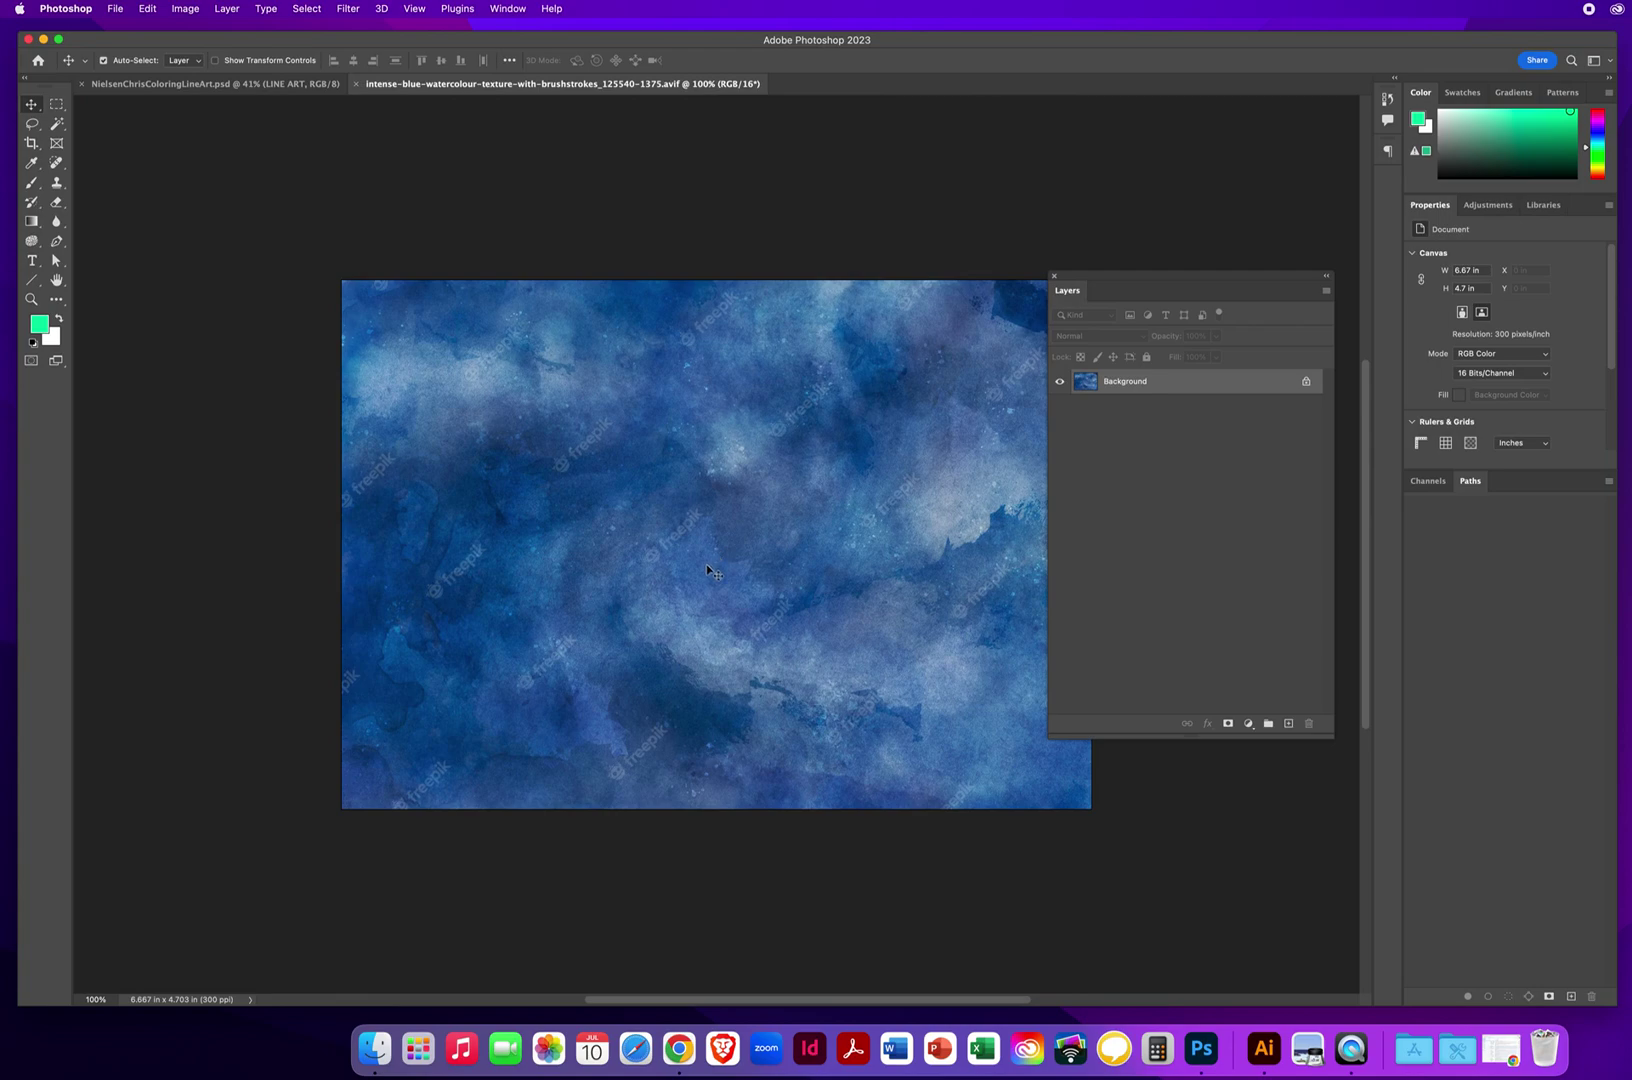
pyautogui.click(297, 80)
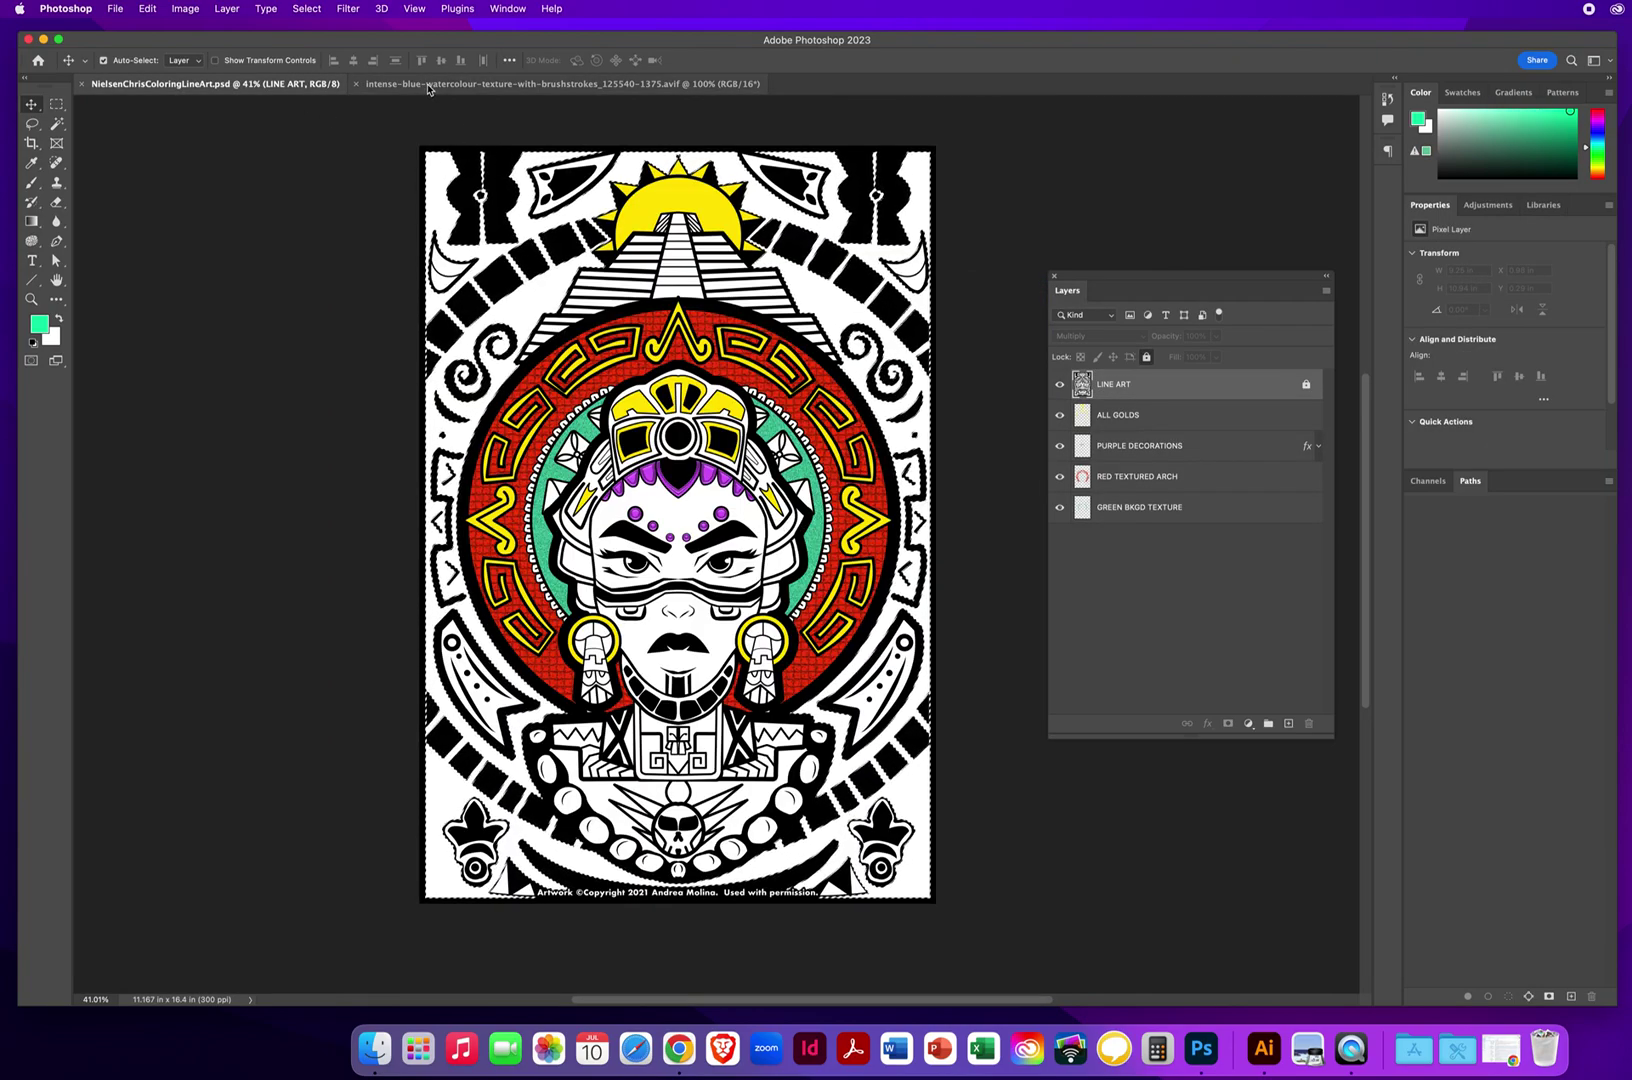
pyautogui.click(560, 83)
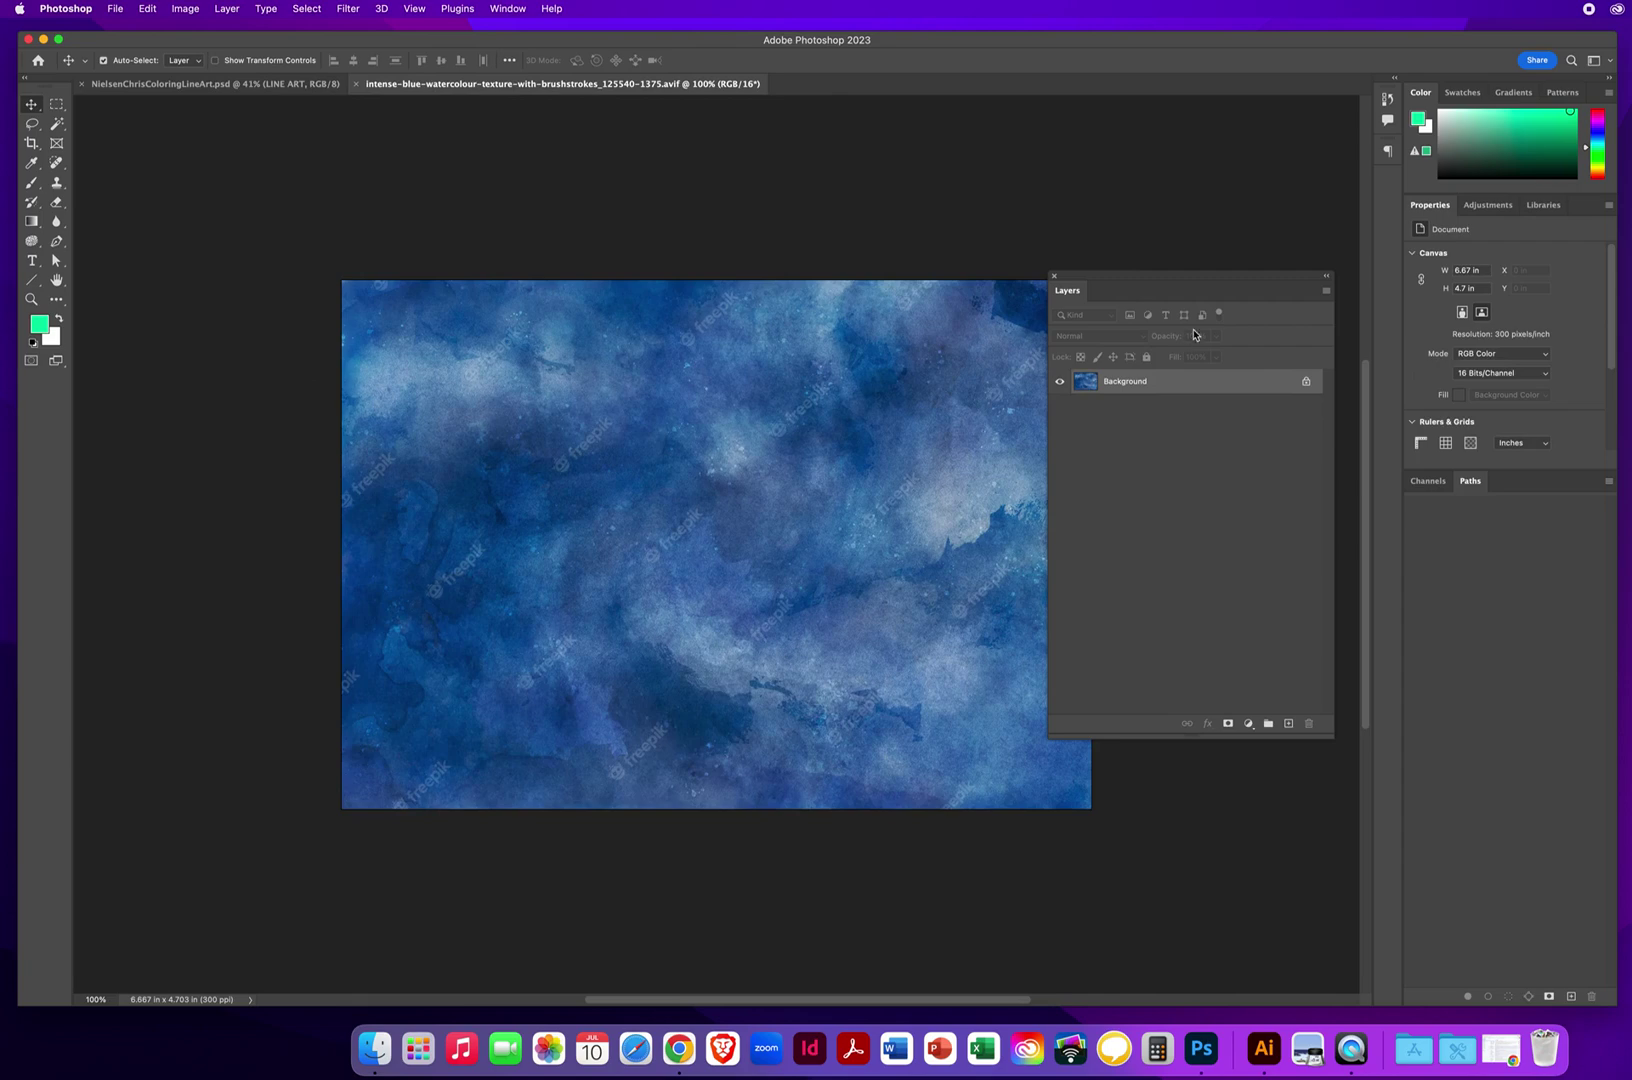
pyautogui.moveTo(1108, 278); pyautogui.dragTo(1161, 273)
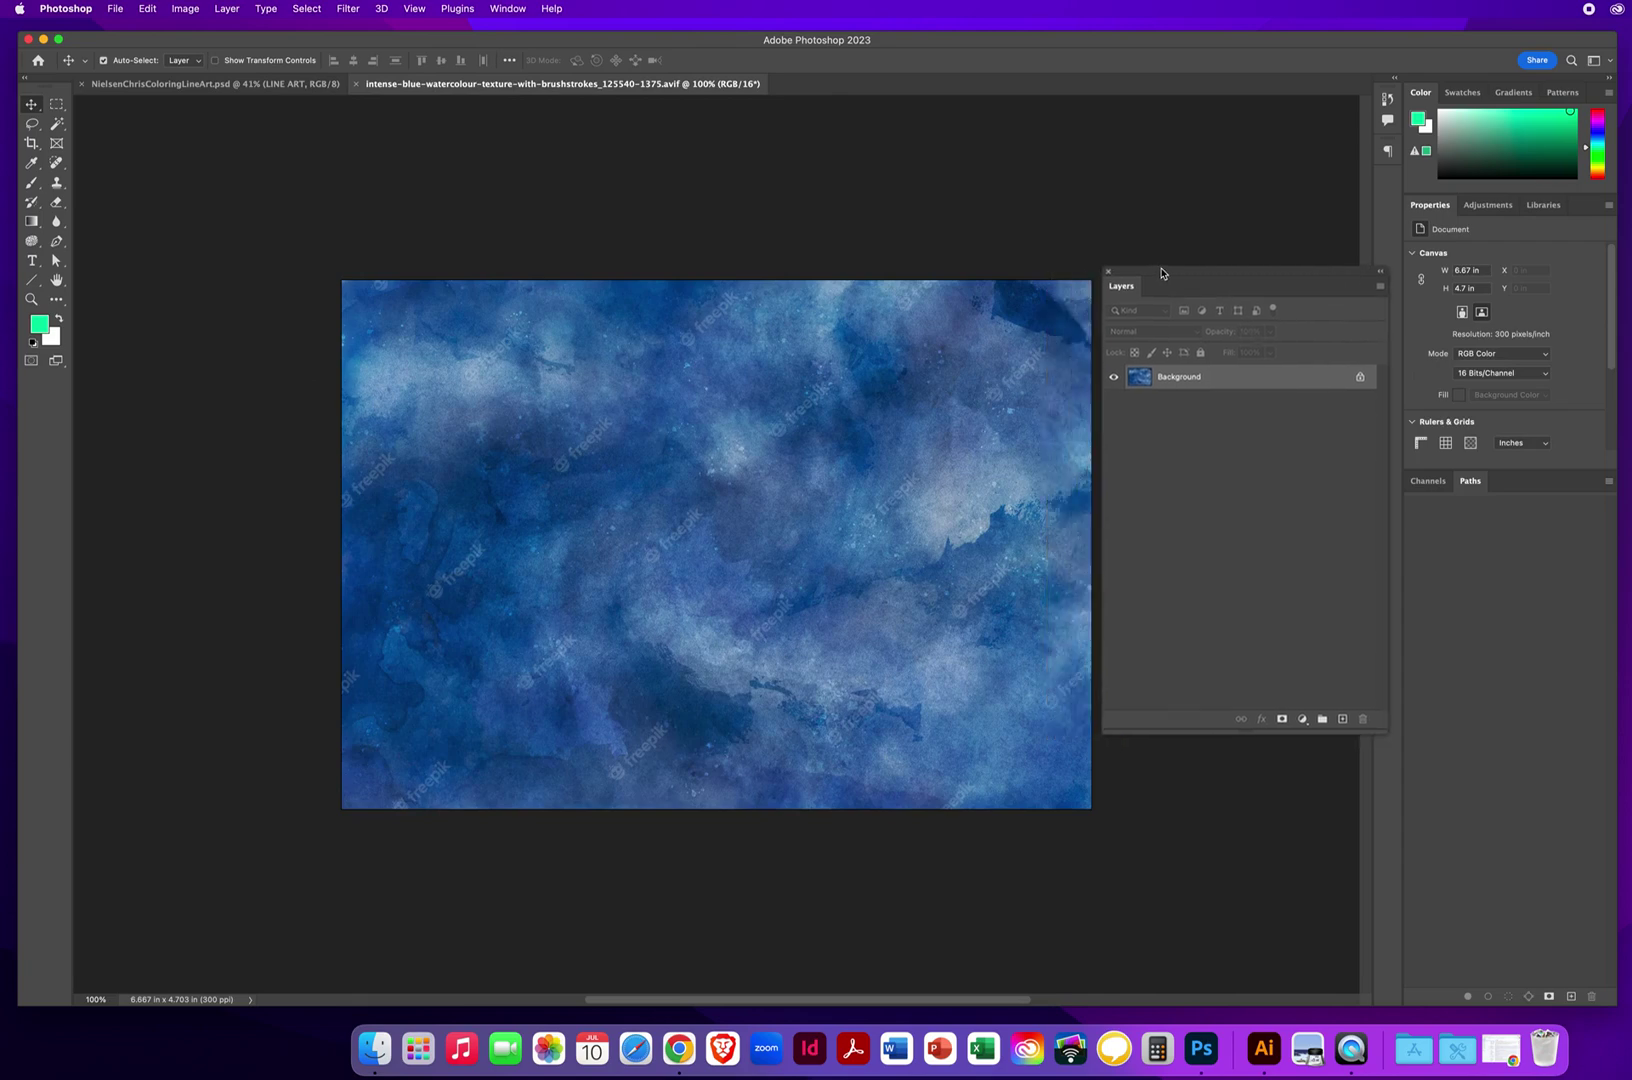
pyautogui.click(185, 10)
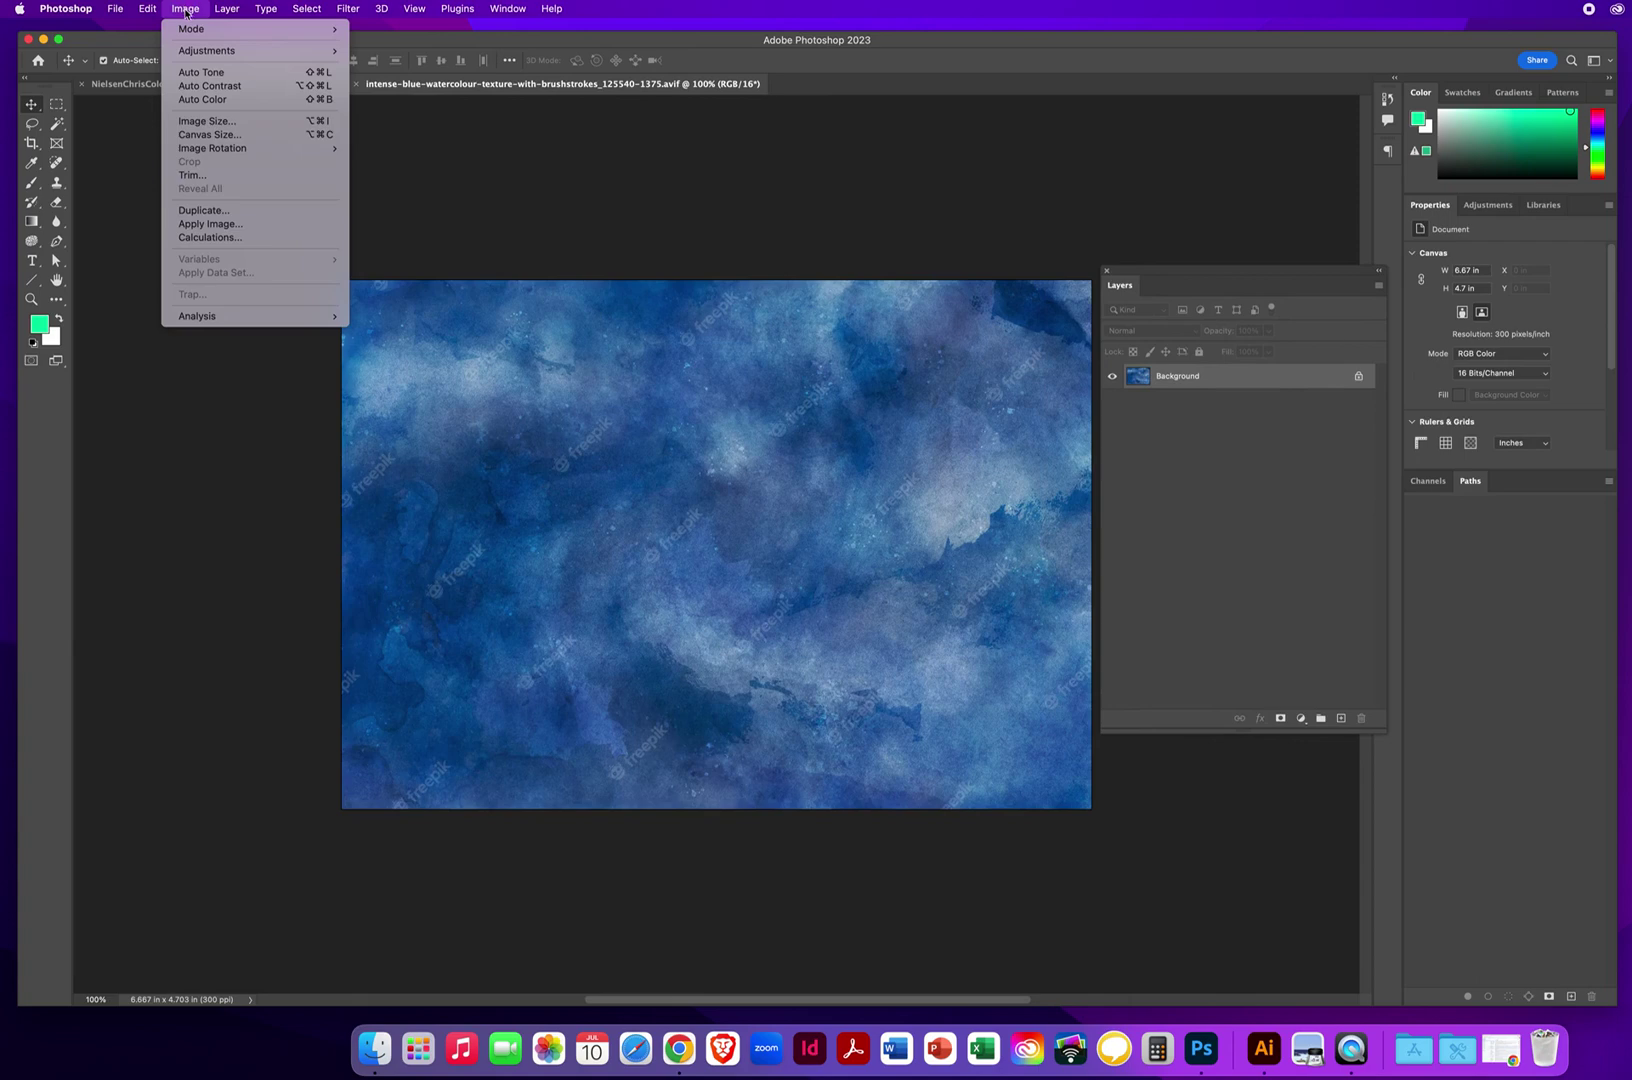
pyautogui.moveTo(196, 151)
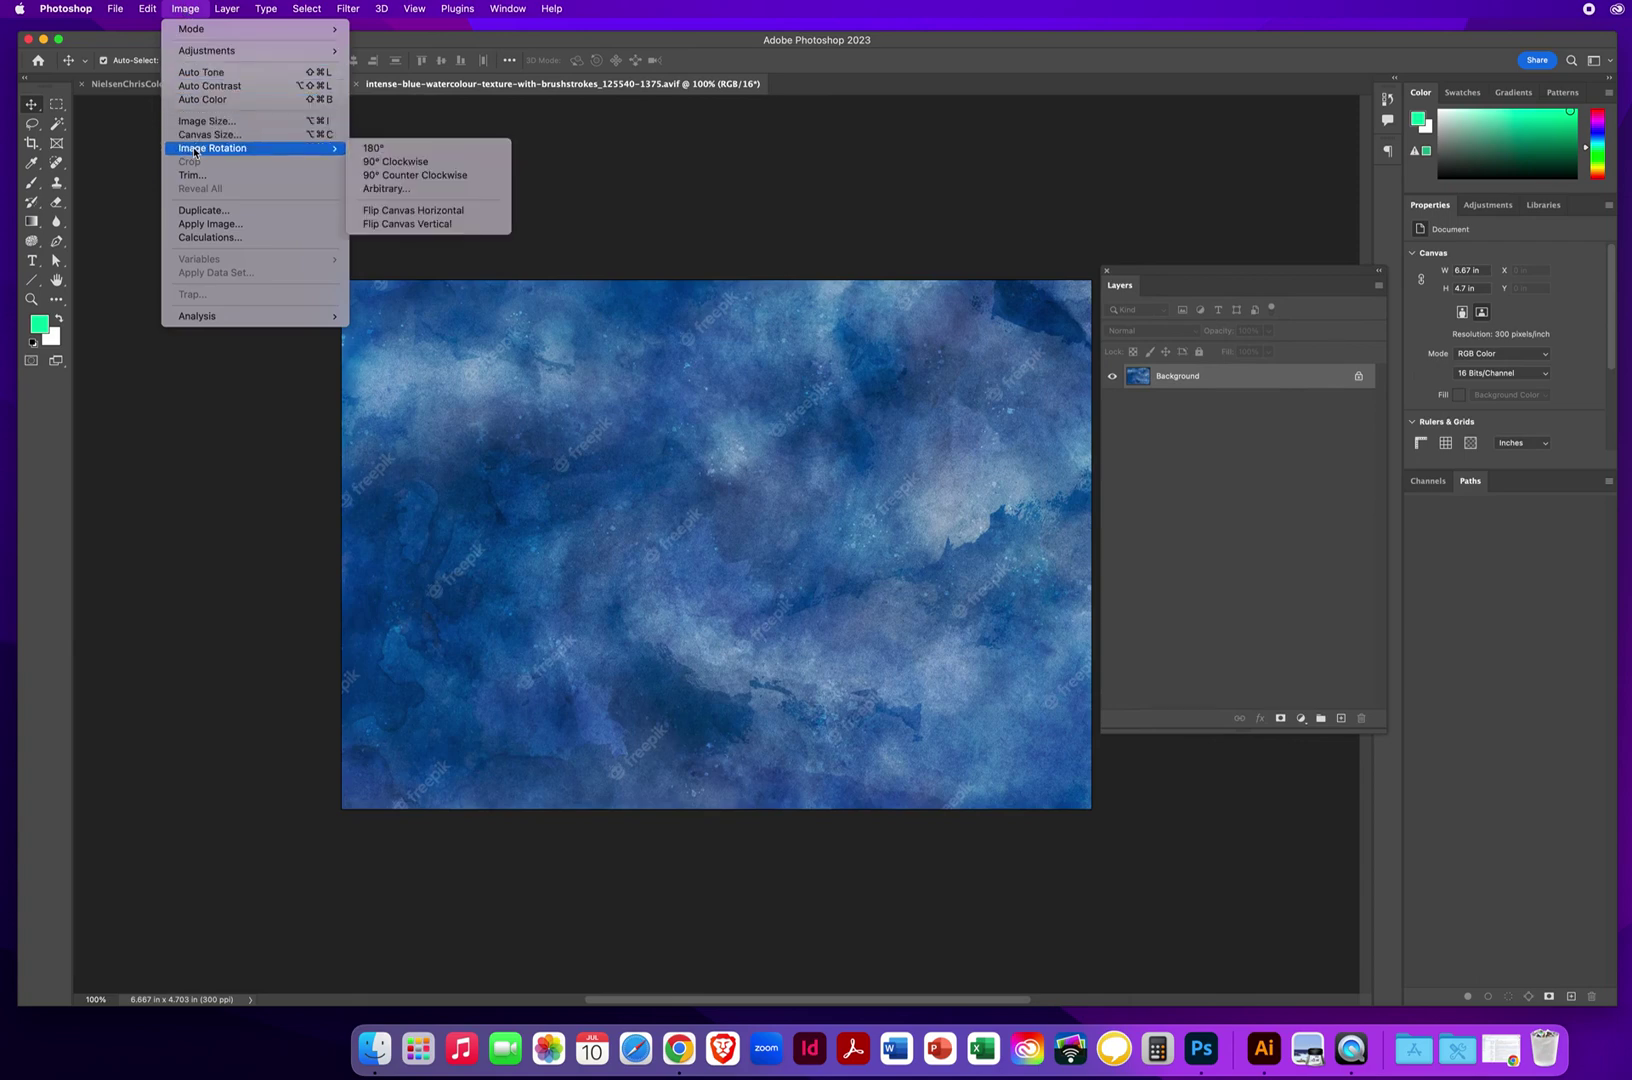
pyautogui.click(405, 163)
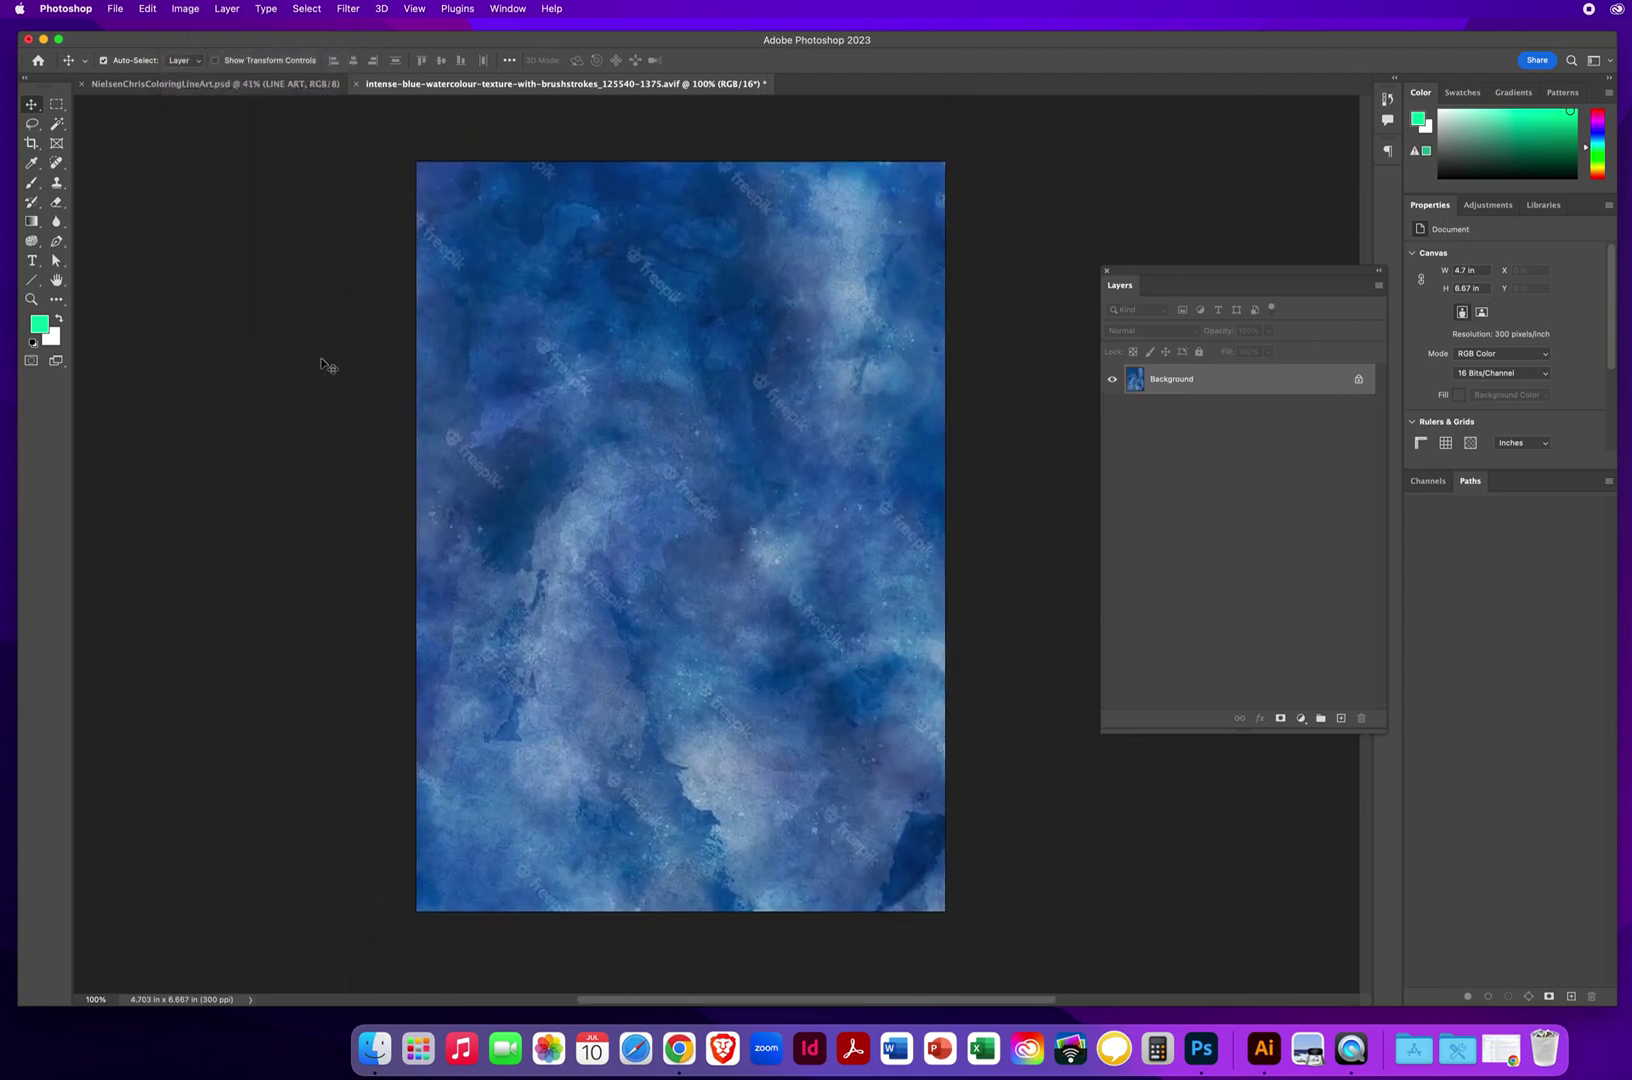
pyautogui.click(31, 299)
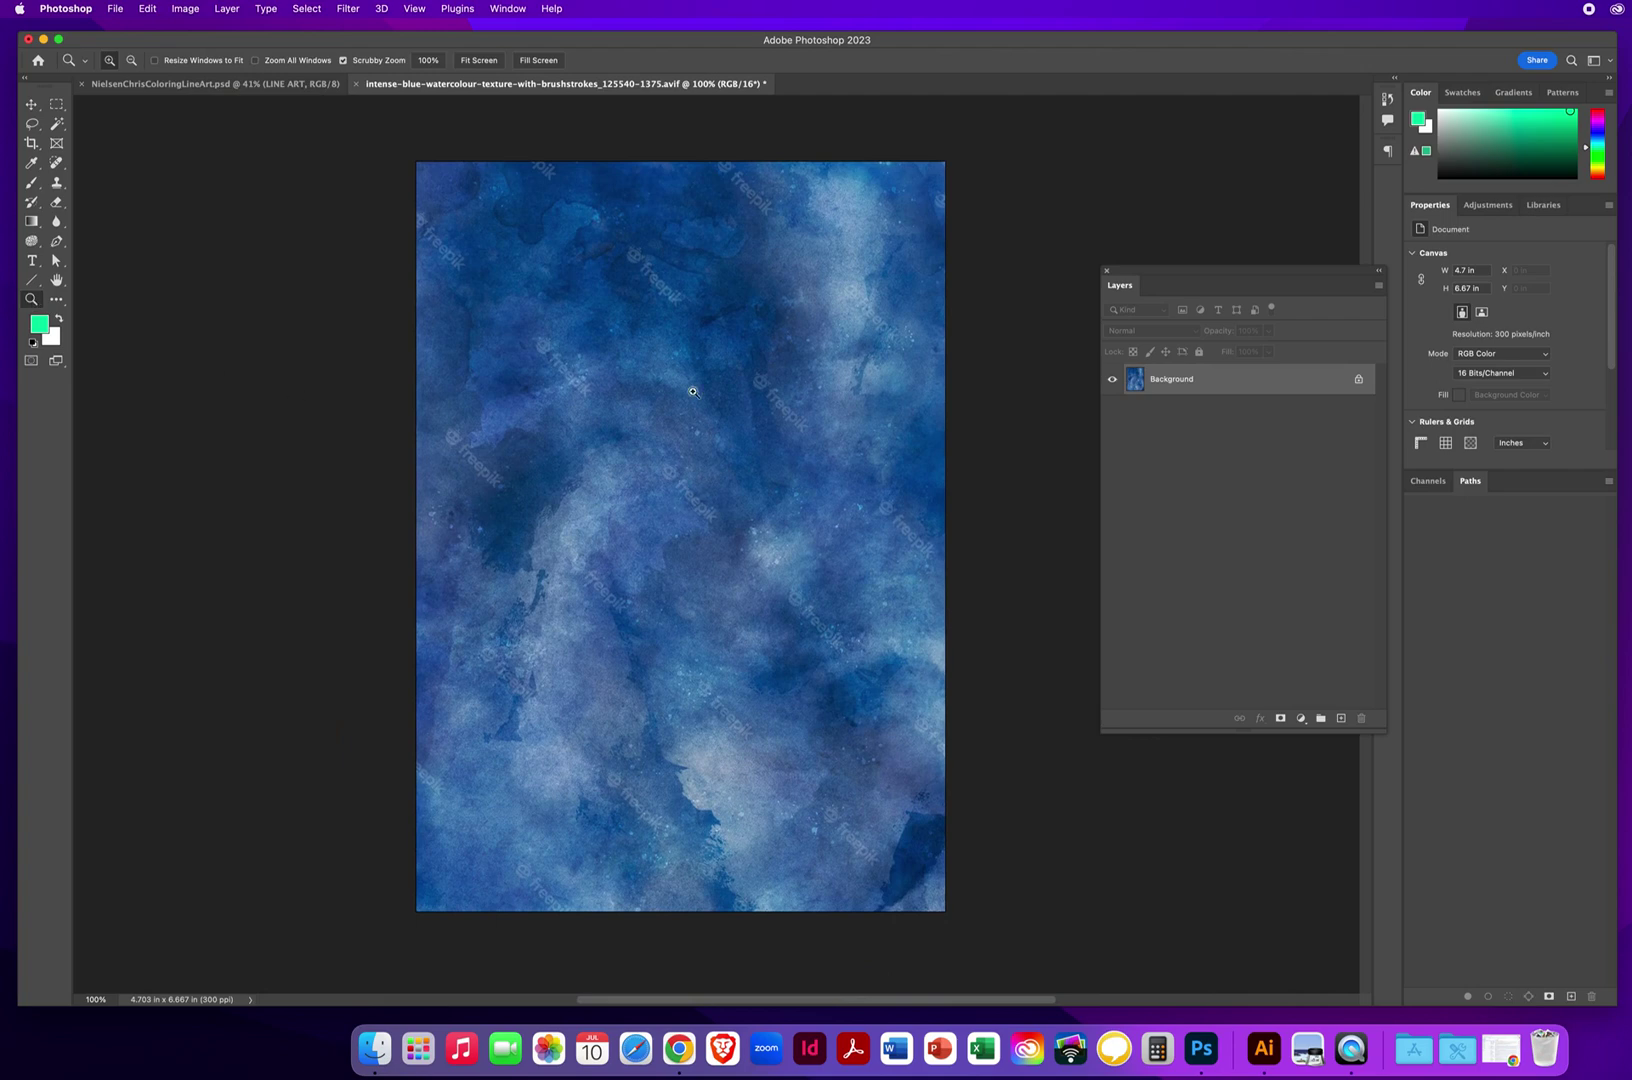
# Zoom the texture to 300% and choose the Spot Healing Brush at about 21 px
pyautogui.click(669, 300)
pyautogui.click(692, 536)
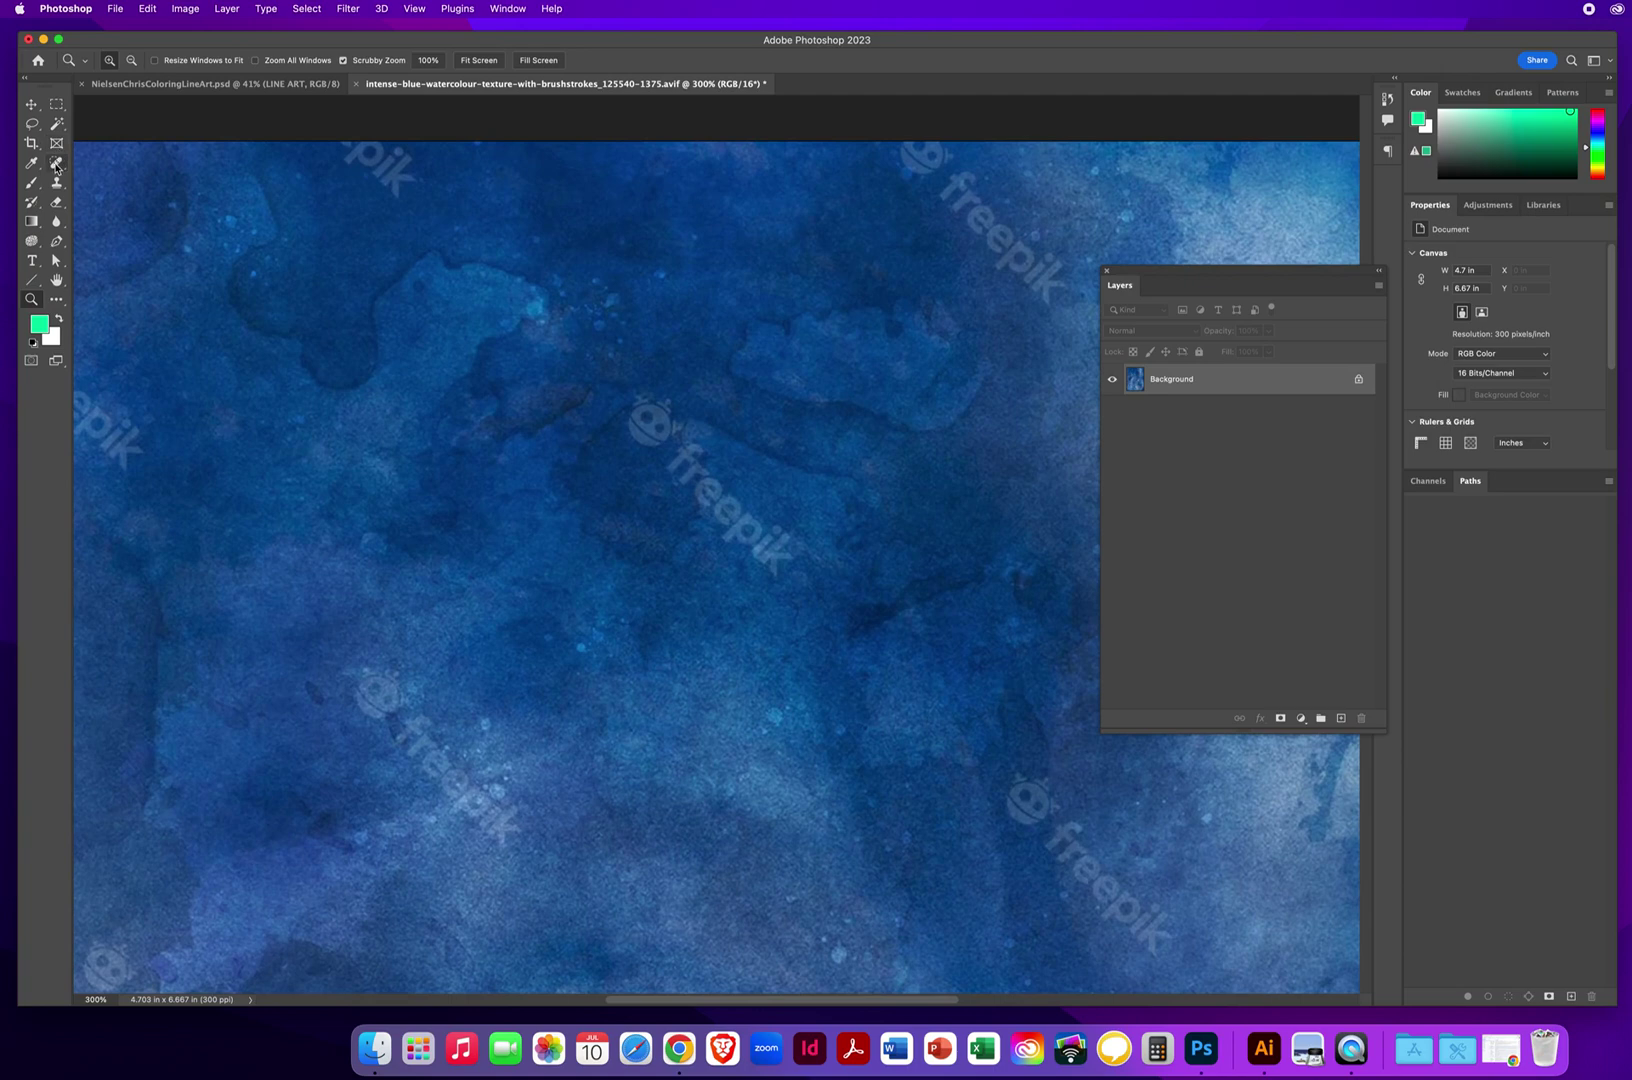
pyautogui.click(56, 165)
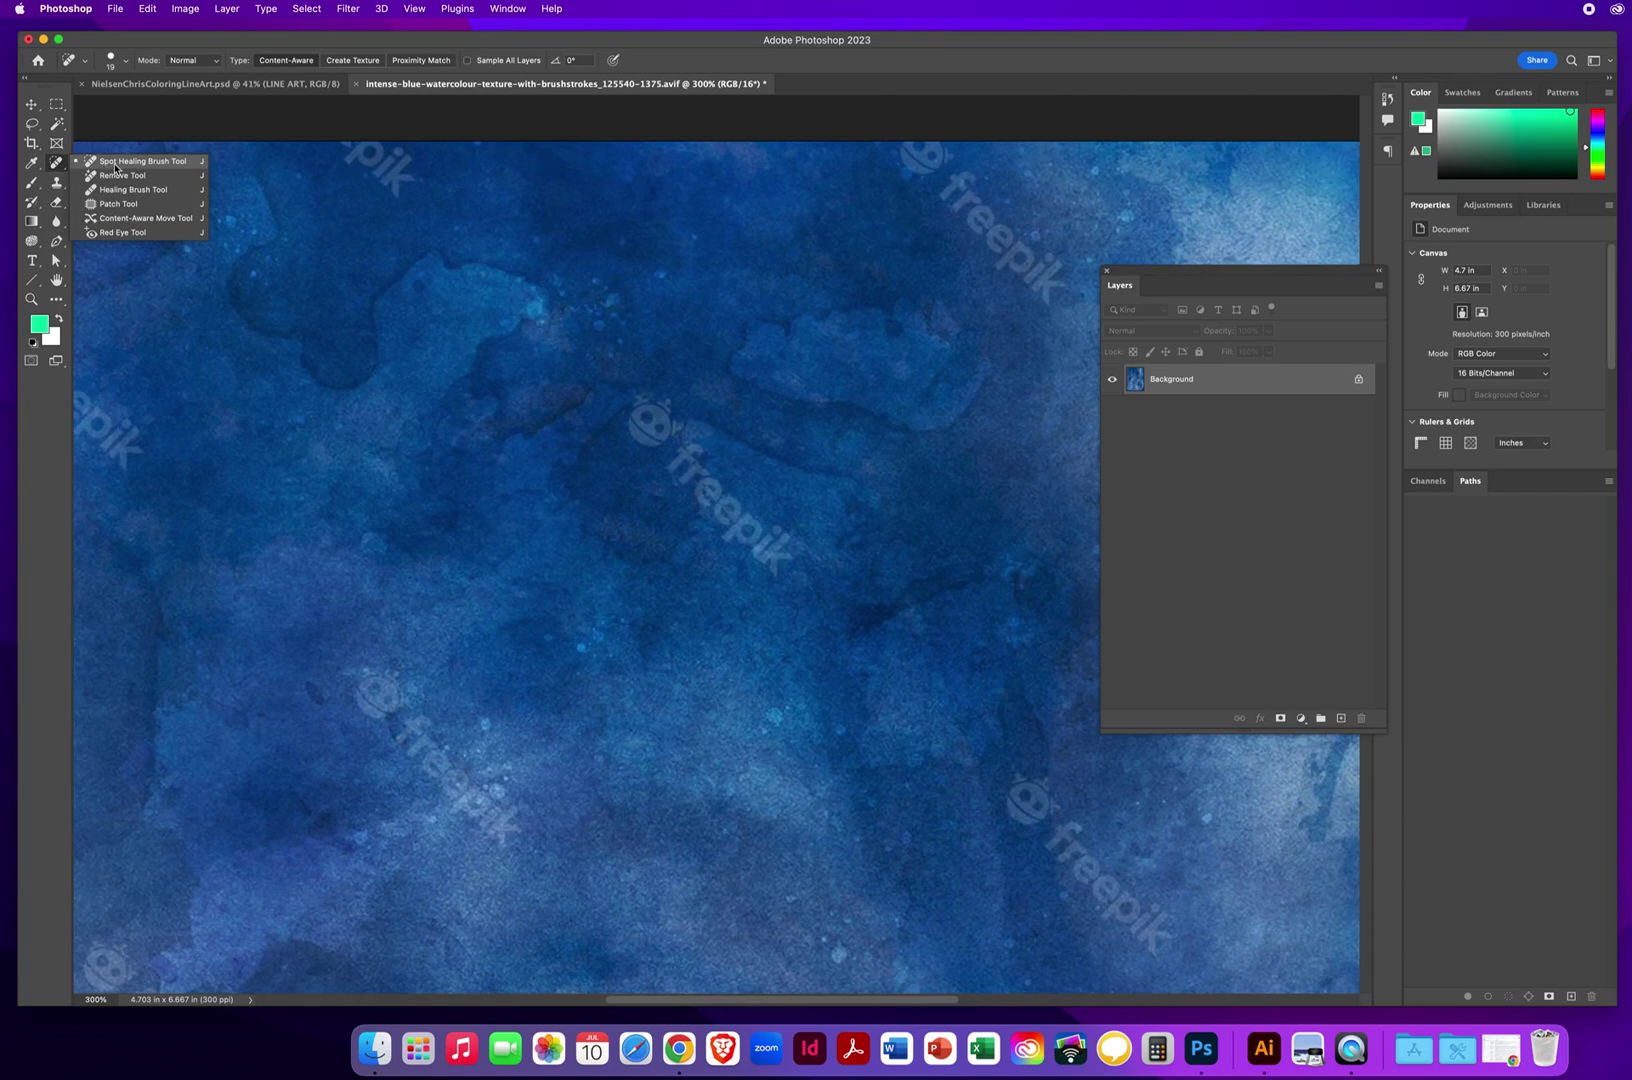
pyautogui.click(122, 164)
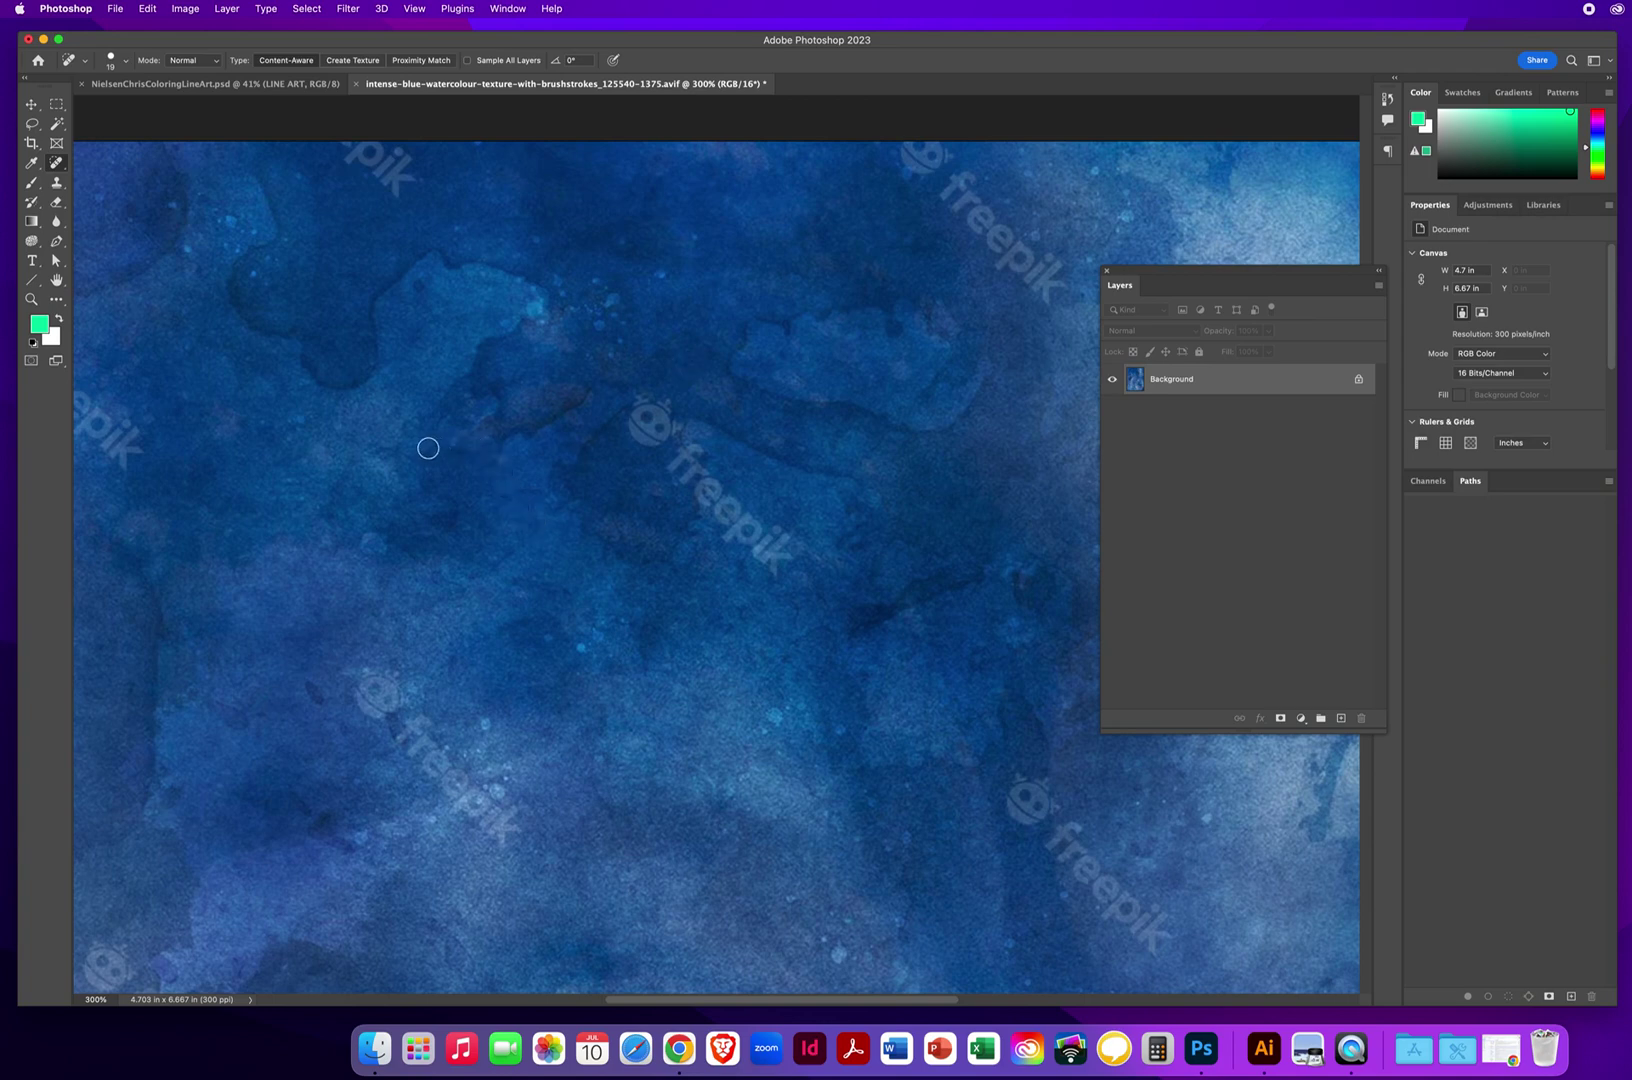
pyautogui.moveTo(401, 452); pyautogui.dragTo(445, 459)
# Heal away the first freepik watermarks on the left, top and middle of the texture
pyautogui.hscroll(-10, 429, 530)
pyautogui.scroll(3, 429, 530)
pyautogui.moveTo(407, 345); pyautogui.dragTo(566, 512)
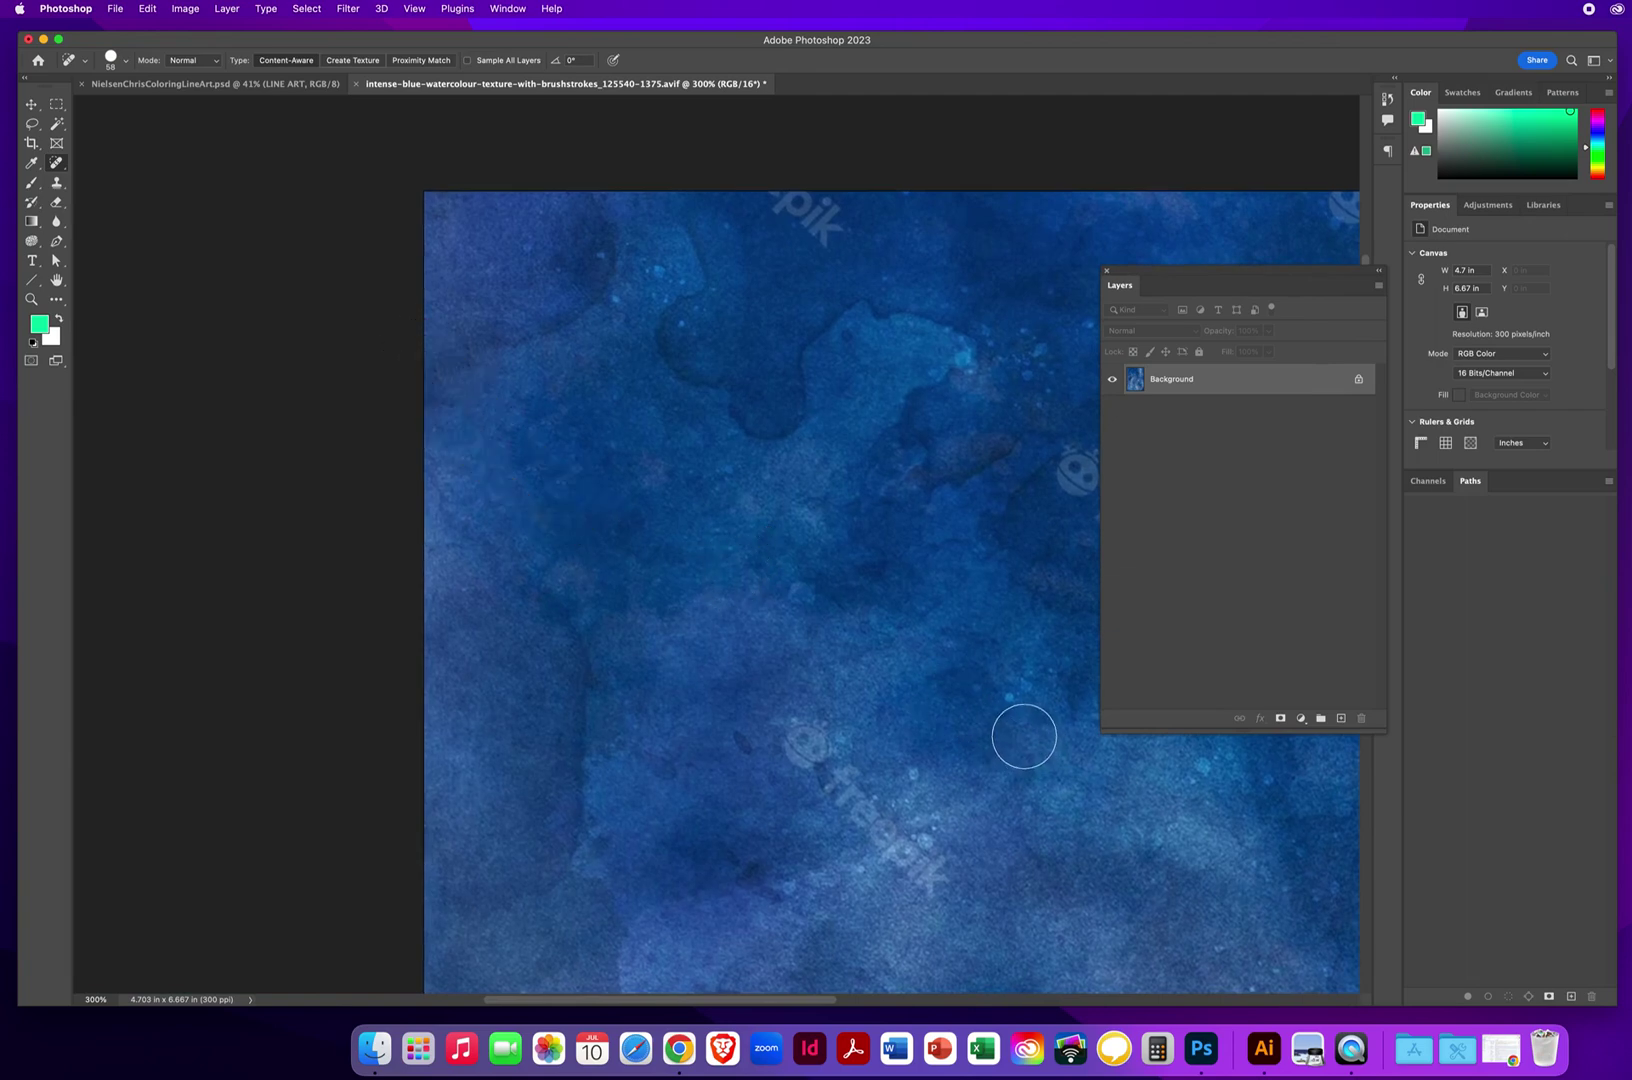
pyautogui.moveTo(830, 233); pyautogui.dragTo(745, 192)
pyautogui.hscroll(10, 375, 557)
pyautogui.scroll(-2, 375, 557)
pyautogui.moveTo(492, 441); pyautogui.dragTo(641, 595)
pyautogui.moveTo(748, 164); pyautogui.dragTo(891, 322)
pyautogui.moveTo(845, 594)
pyautogui.mouseDown()
pyautogui.moveTo(137, 545)
pyautogui.moveTo(132, 558)
pyautogui.mouseUp()
pyautogui.moveTo(460, 498); pyautogui.dragTo(598, 660)
pyautogui.moveTo(342, 754)
pyautogui.mouseDown()
pyautogui.moveTo(465, 677)
pyautogui.moveTo(765, 364)
pyautogui.mouseUp()
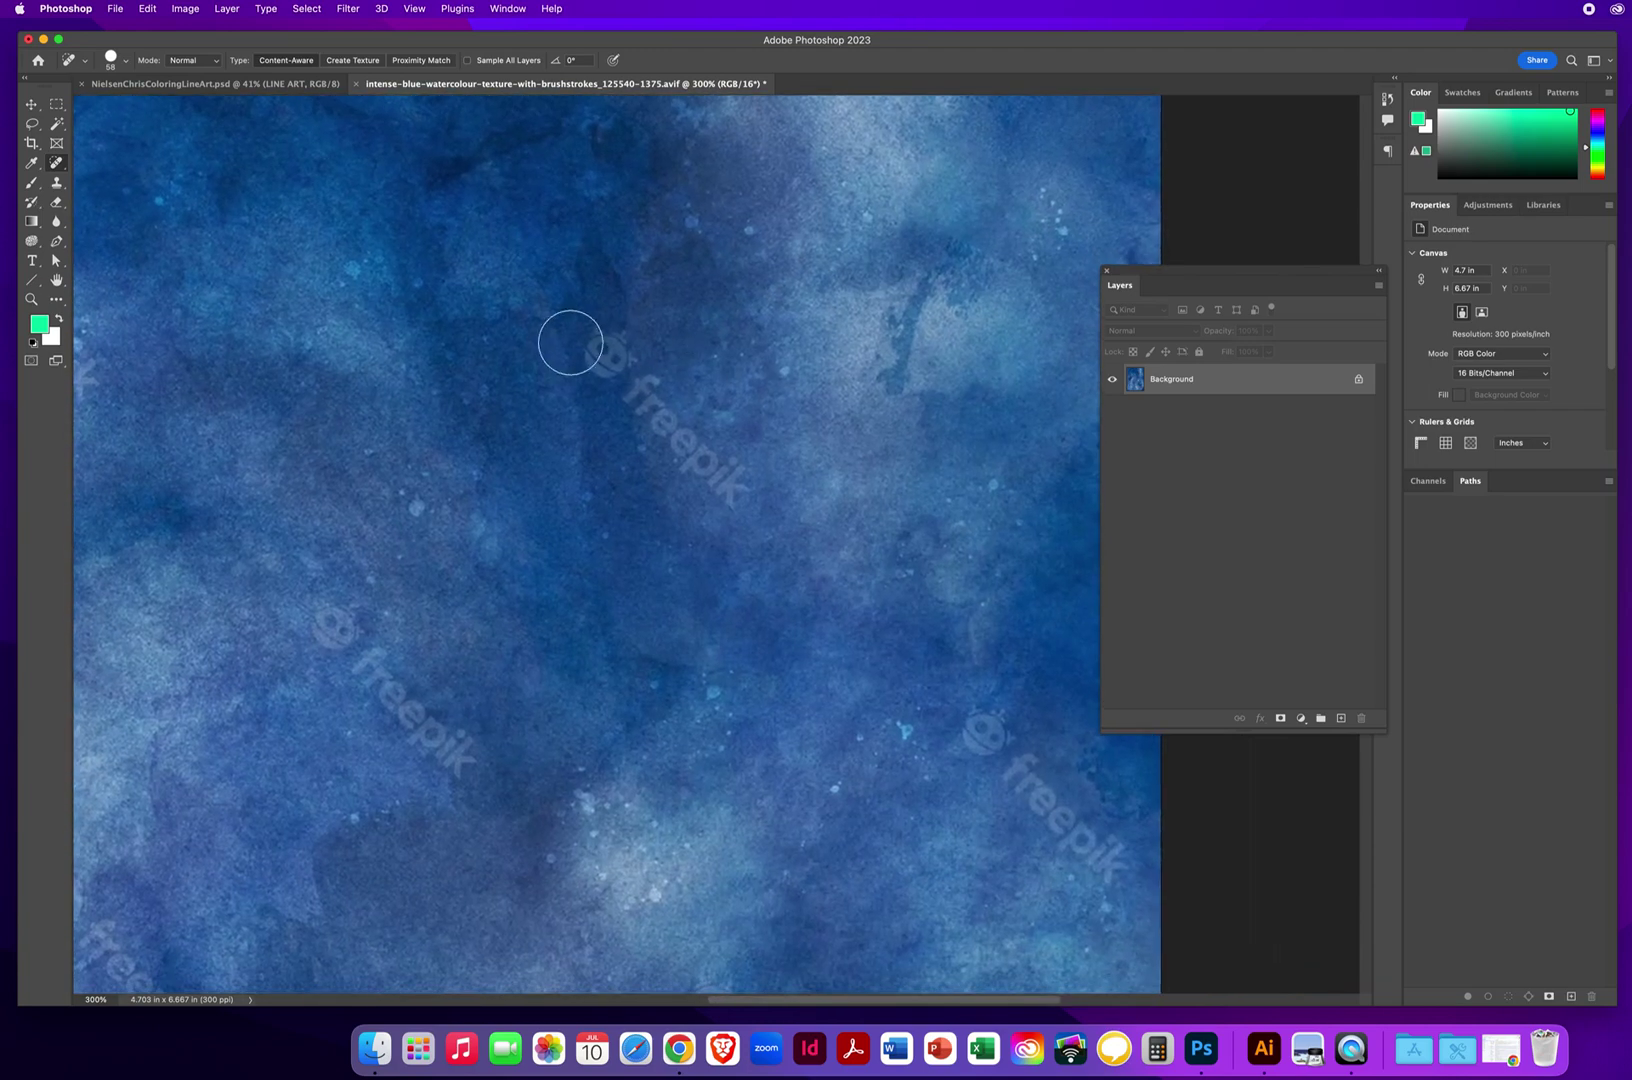
pyautogui.moveTo(575, 330); pyautogui.dragTo(740, 500)
pyautogui.moveTo(313, 587)
pyautogui.mouseDown()
pyautogui.moveTo(461, 771)
pyautogui.moveTo(448, 724)
pyautogui.mouseUp()
pyautogui.moveTo(983, 733); pyautogui.dragTo(1112, 872)
# Heal the watermarks across the texture's right side, middle and lower left
pyautogui.moveTo(536, 557)
pyautogui.mouseDown()
pyautogui.moveTo(976, 692)
pyautogui.moveTo(904, 691)
pyautogui.mouseUp()
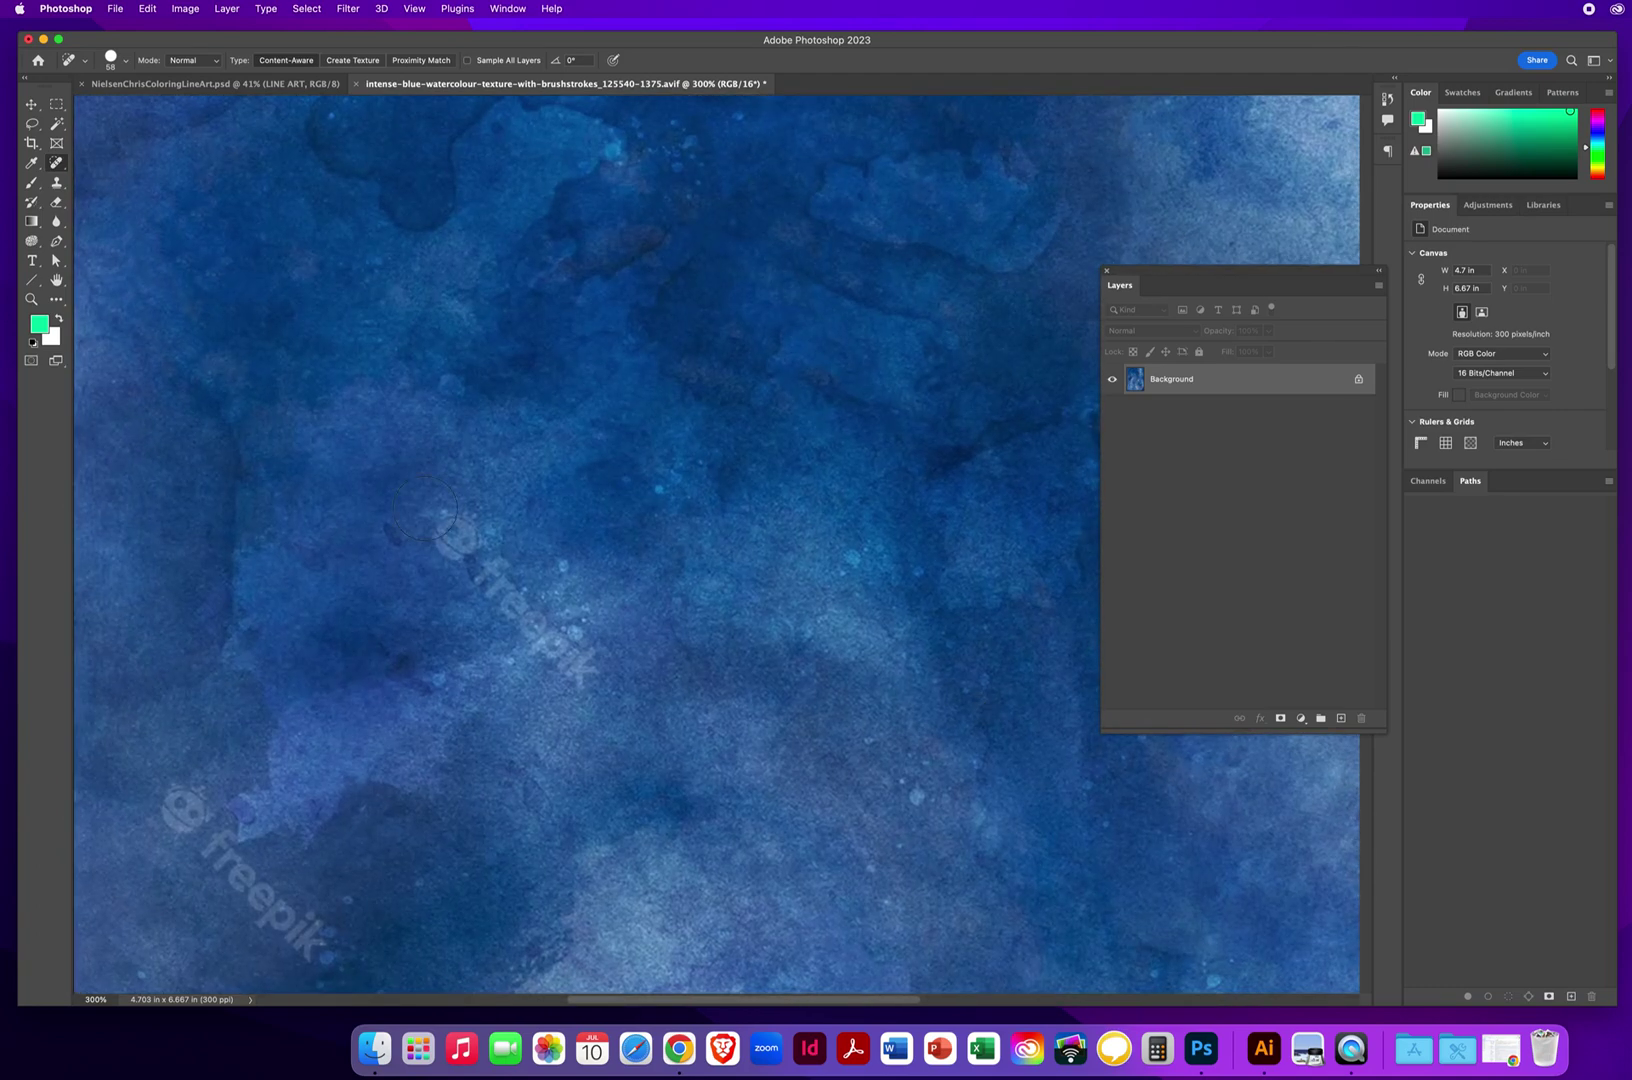
pyautogui.moveTo(425, 508); pyautogui.dragTo(612, 668)
pyautogui.moveTo(172, 794); pyautogui.dragTo(340, 965)
pyautogui.hscroll(-5, 823, 561)
pyautogui.scroll(-5, 714, 306)
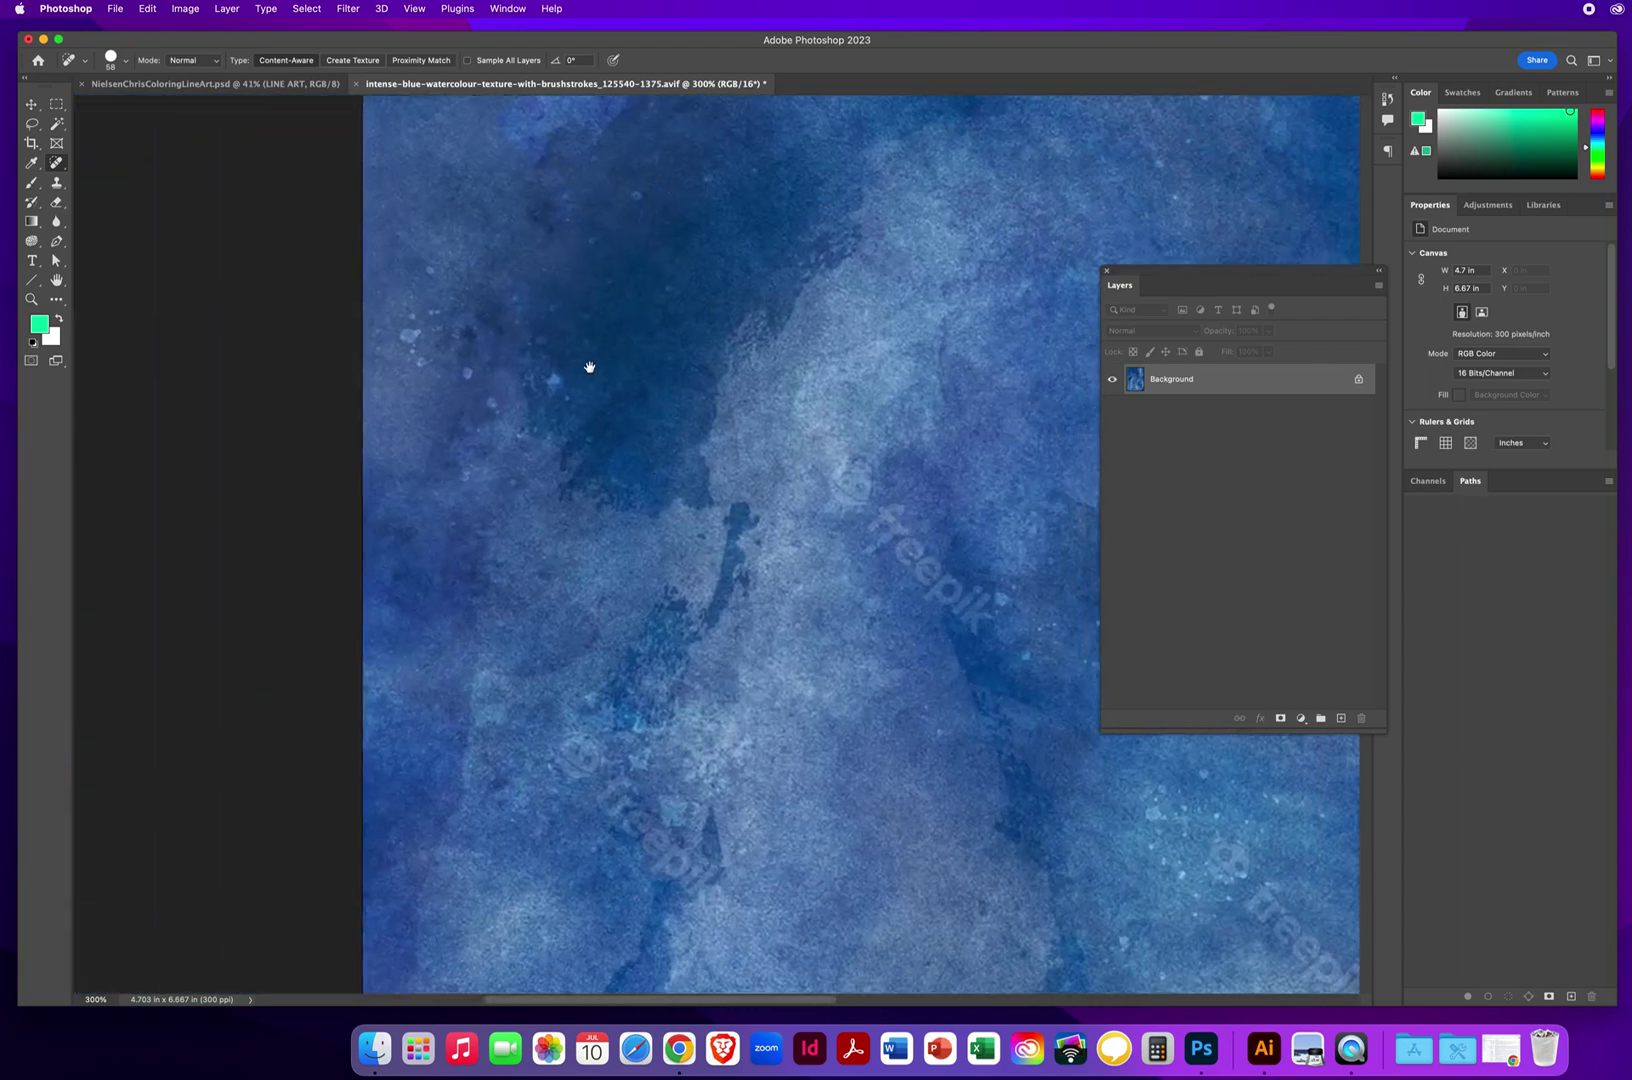
pyautogui.moveTo(565, 745); pyautogui.dragTo(728, 908)
pyautogui.hscroll(5, 786, 848)
pyautogui.moveTo(228, 398); pyautogui.dragTo(380, 560)
pyautogui.hscroll(5, 720, 755)
pyautogui.click(475, 459)
pyautogui.moveTo(475, 459); pyautogui.dragTo(636, 631)
pyautogui.moveTo(196, 727); pyautogui.dragTo(336, 866)
pyautogui.hscroll(5, 546, 762)
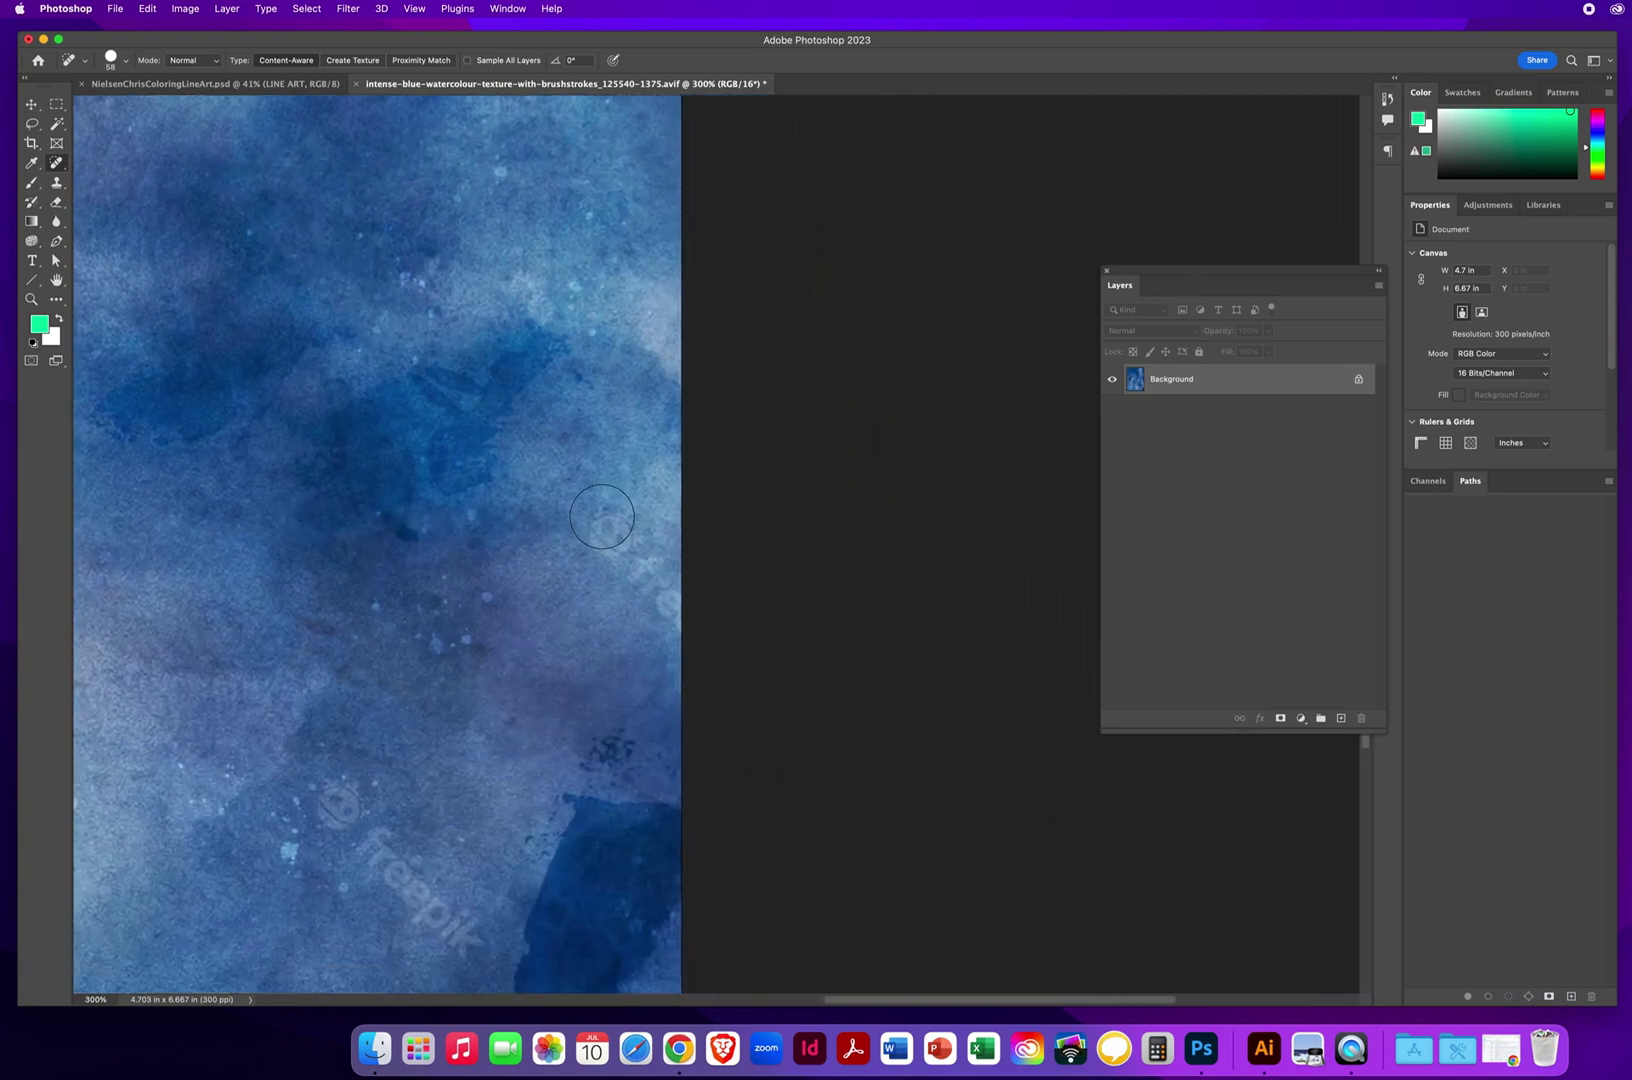
pyautogui.moveTo(602, 517); pyautogui.dragTo(660, 650)
# Heal the remaining watermarks near the bottom edge, then zoom out to 170% to check
pyautogui.scroll(-8, 656, 641)
pyautogui.hscroll(-6, 656, 641)
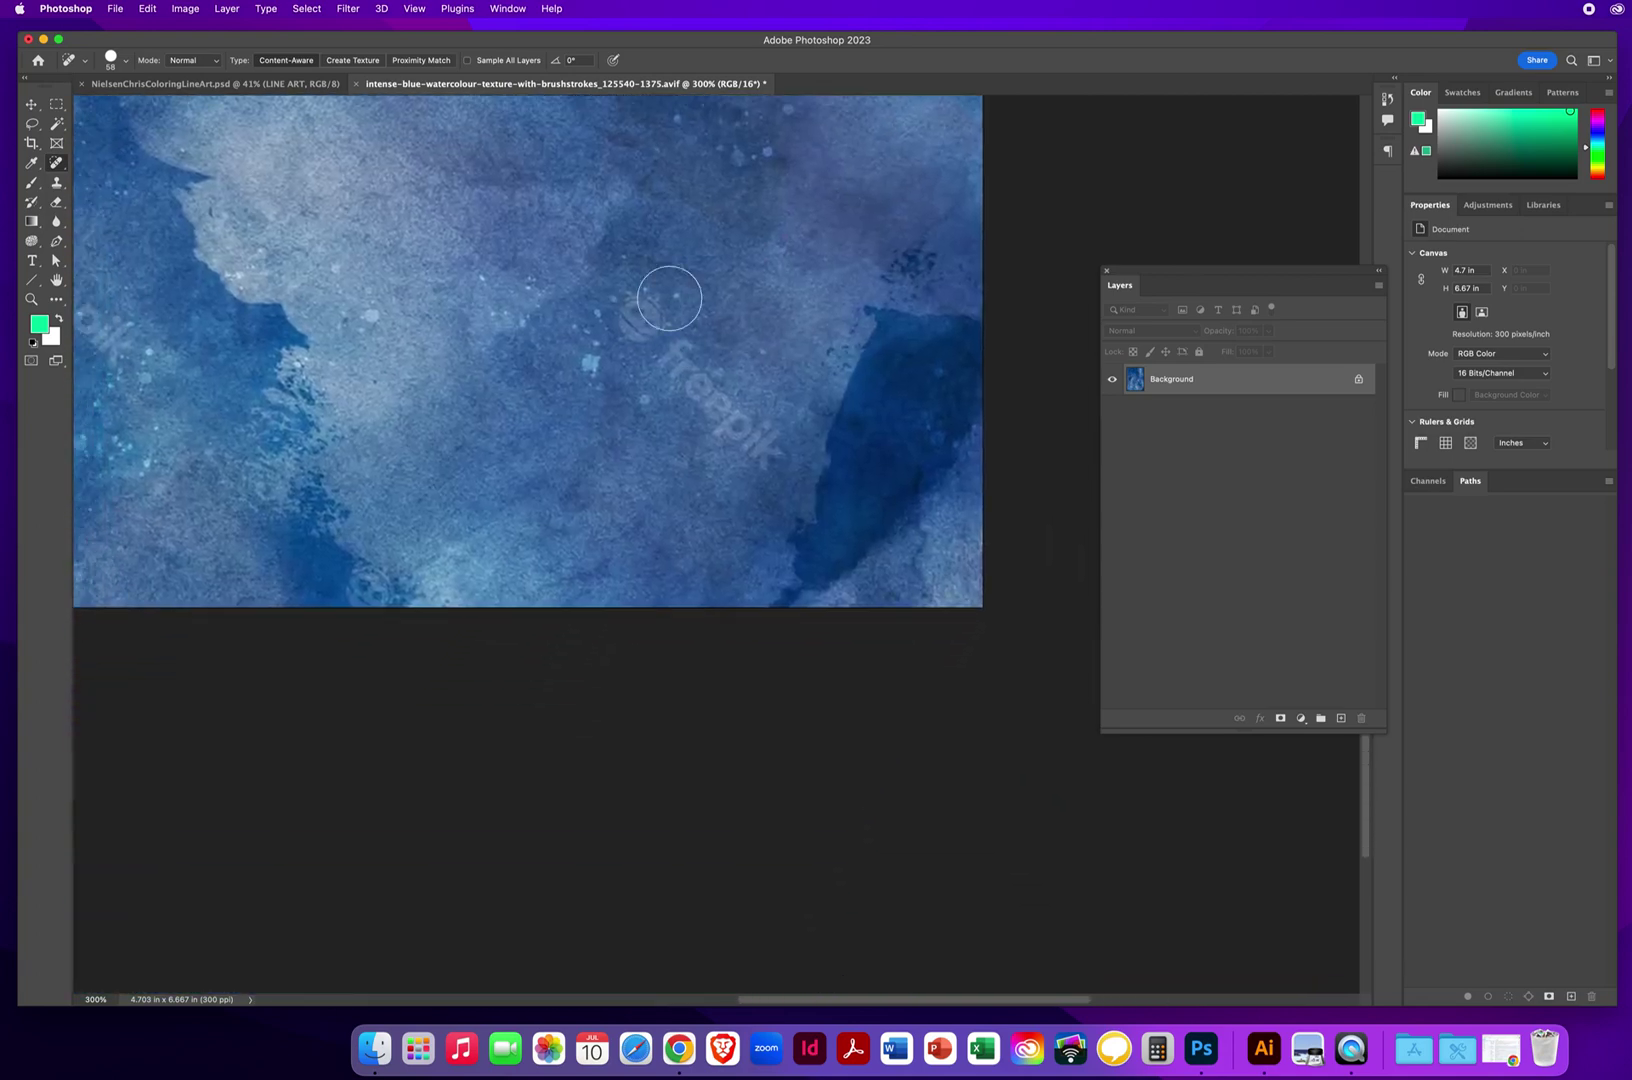
pyautogui.moveTo(608, 290); pyautogui.dragTo(785, 470)
pyautogui.scroll(-3, 375, 507)
pyautogui.hscroll(-6, 375, 507)
pyautogui.moveTo(645, 444); pyautogui.dragTo(745, 430)
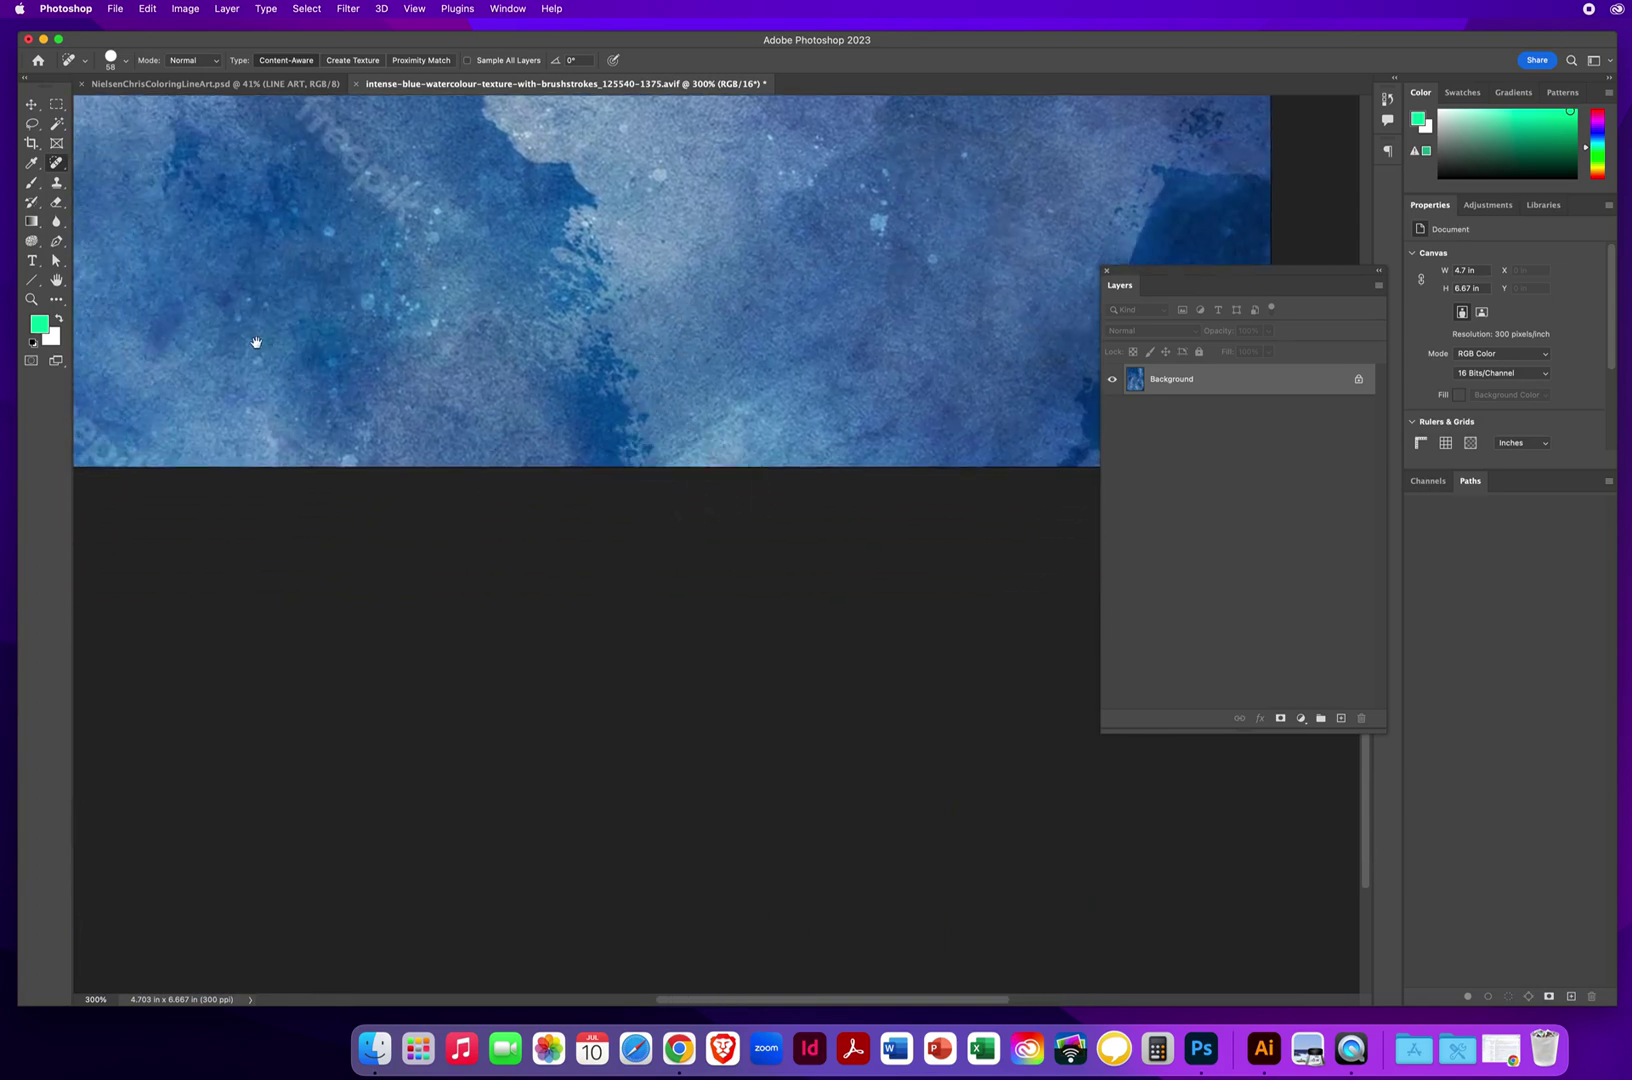
pyautogui.scroll(5, 733, 369)
pyautogui.hscroll(-3, 733, 369)
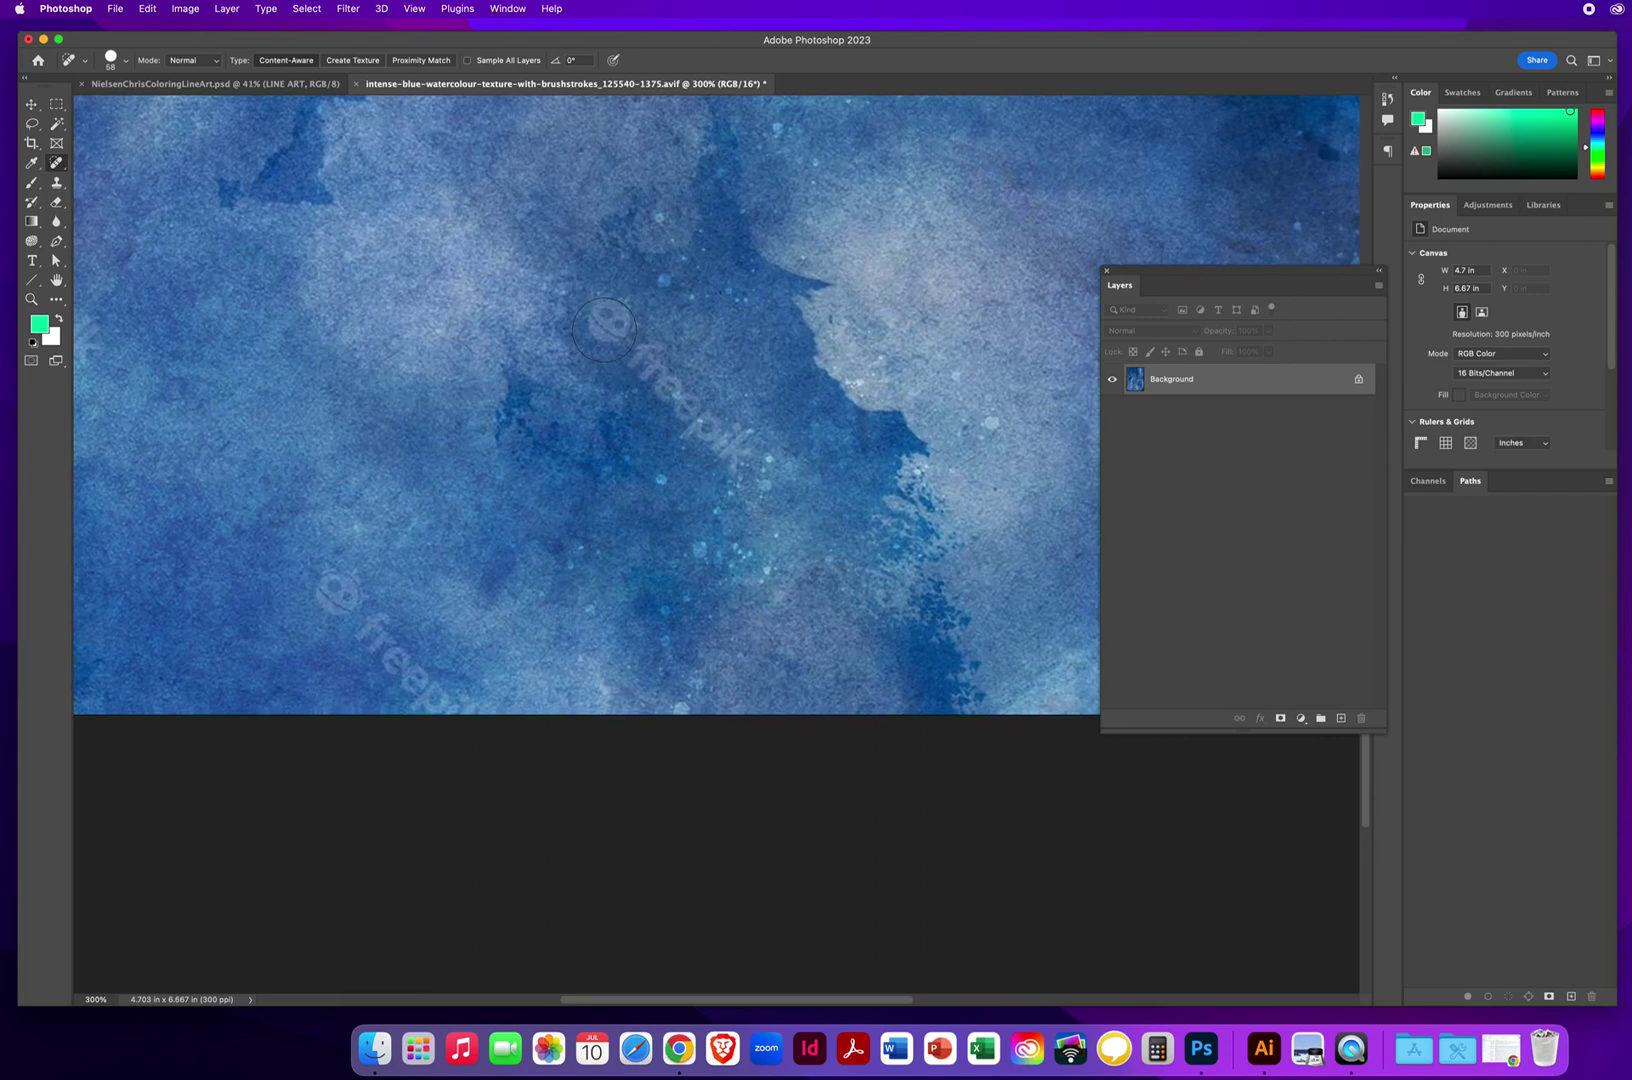
pyautogui.moveTo(597, 303)
pyautogui.mouseDown()
pyautogui.moveTo(755, 475)
pyautogui.moveTo(740, 405)
pyautogui.mouseUp()
pyautogui.moveTo(331, 572)
pyautogui.mouseDown()
pyautogui.moveTo(438, 695)
pyautogui.moveTo(515, 695)
pyautogui.mouseUp()
pyautogui.click(31, 299)
pyautogui.moveTo(727, 428)
pyautogui.mouseDown()
pyautogui.moveTo(372, 398)
pyautogui.moveTo(336, 332)
pyautogui.mouseUp()
pyautogui.click(64, 165)
pyautogui.moveTo(772, 374)
pyautogui.mouseDown()
pyautogui.moveTo(729, 350)
pyautogui.moveTo(568, 444)
pyautogui.moveTo(557, 470)
pyautogui.moveTo(627, 693)
pyautogui.moveTo(601, 310)
pyautogui.moveTo(600, 661)
pyautogui.moveTo(617, 706)
pyautogui.mouseUp()
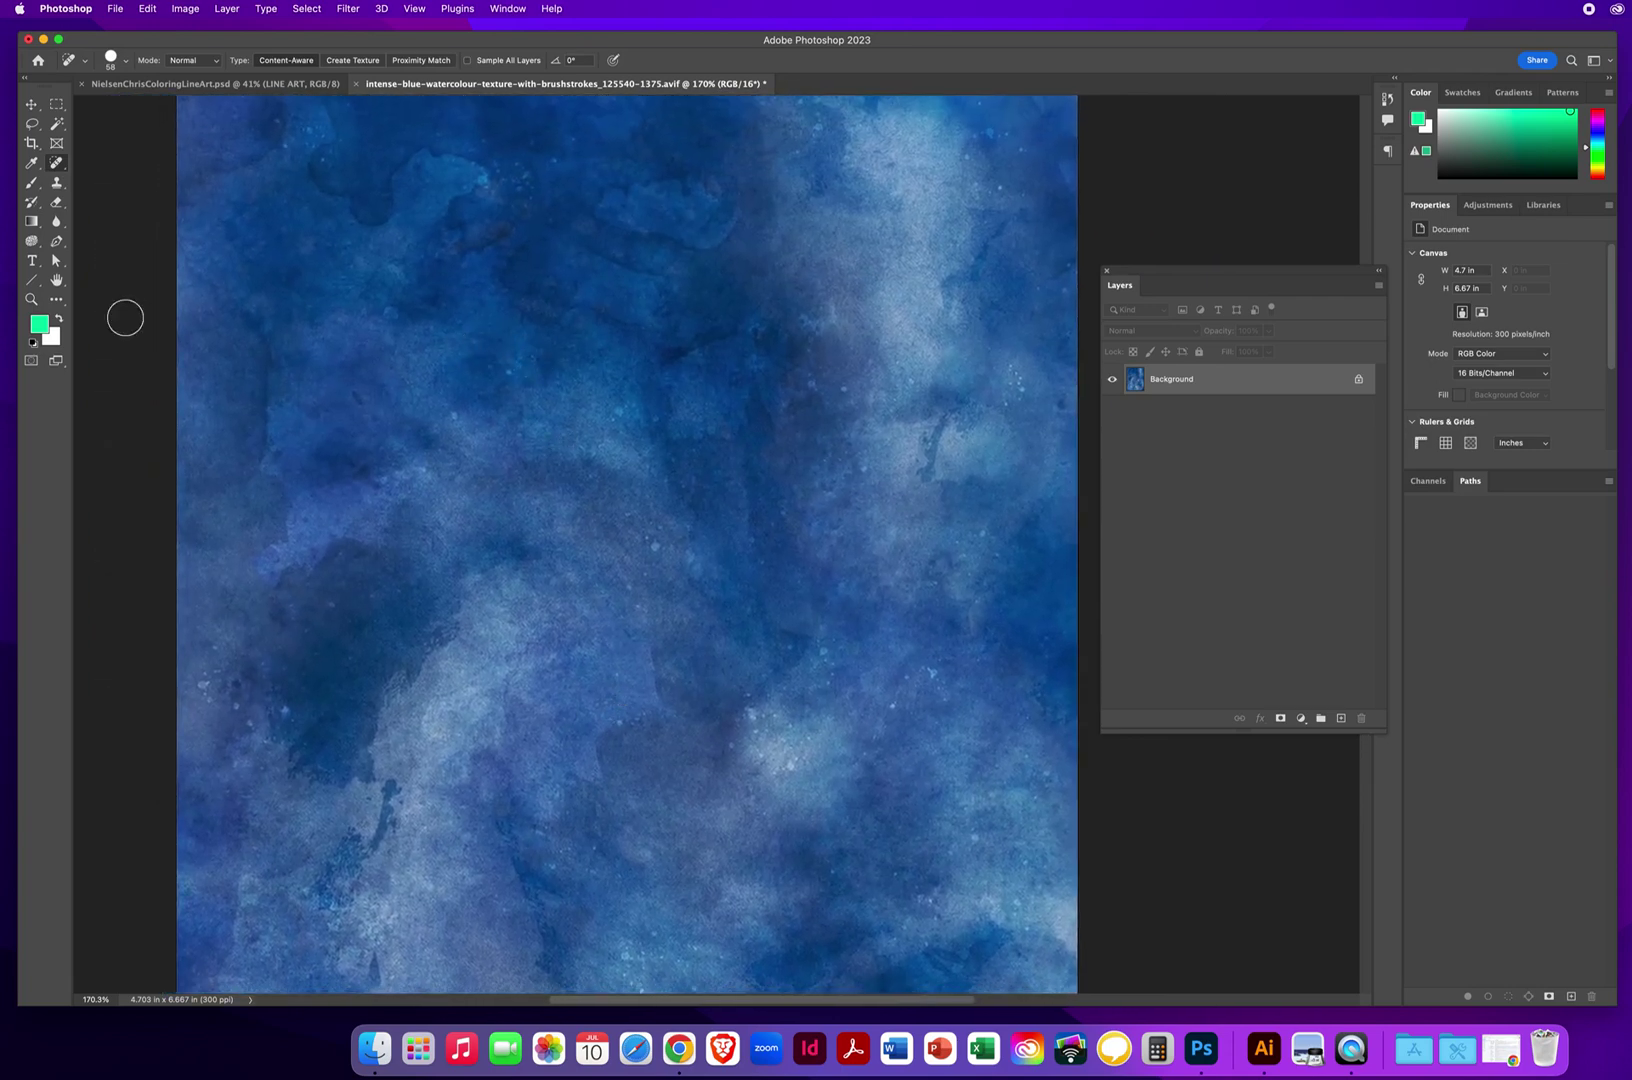
# Zoom the texture out to 97.2%, then return to the line-art document with the Move tool
pyautogui.click(31, 299)
pyautogui.scroll(-5, 600, 440)
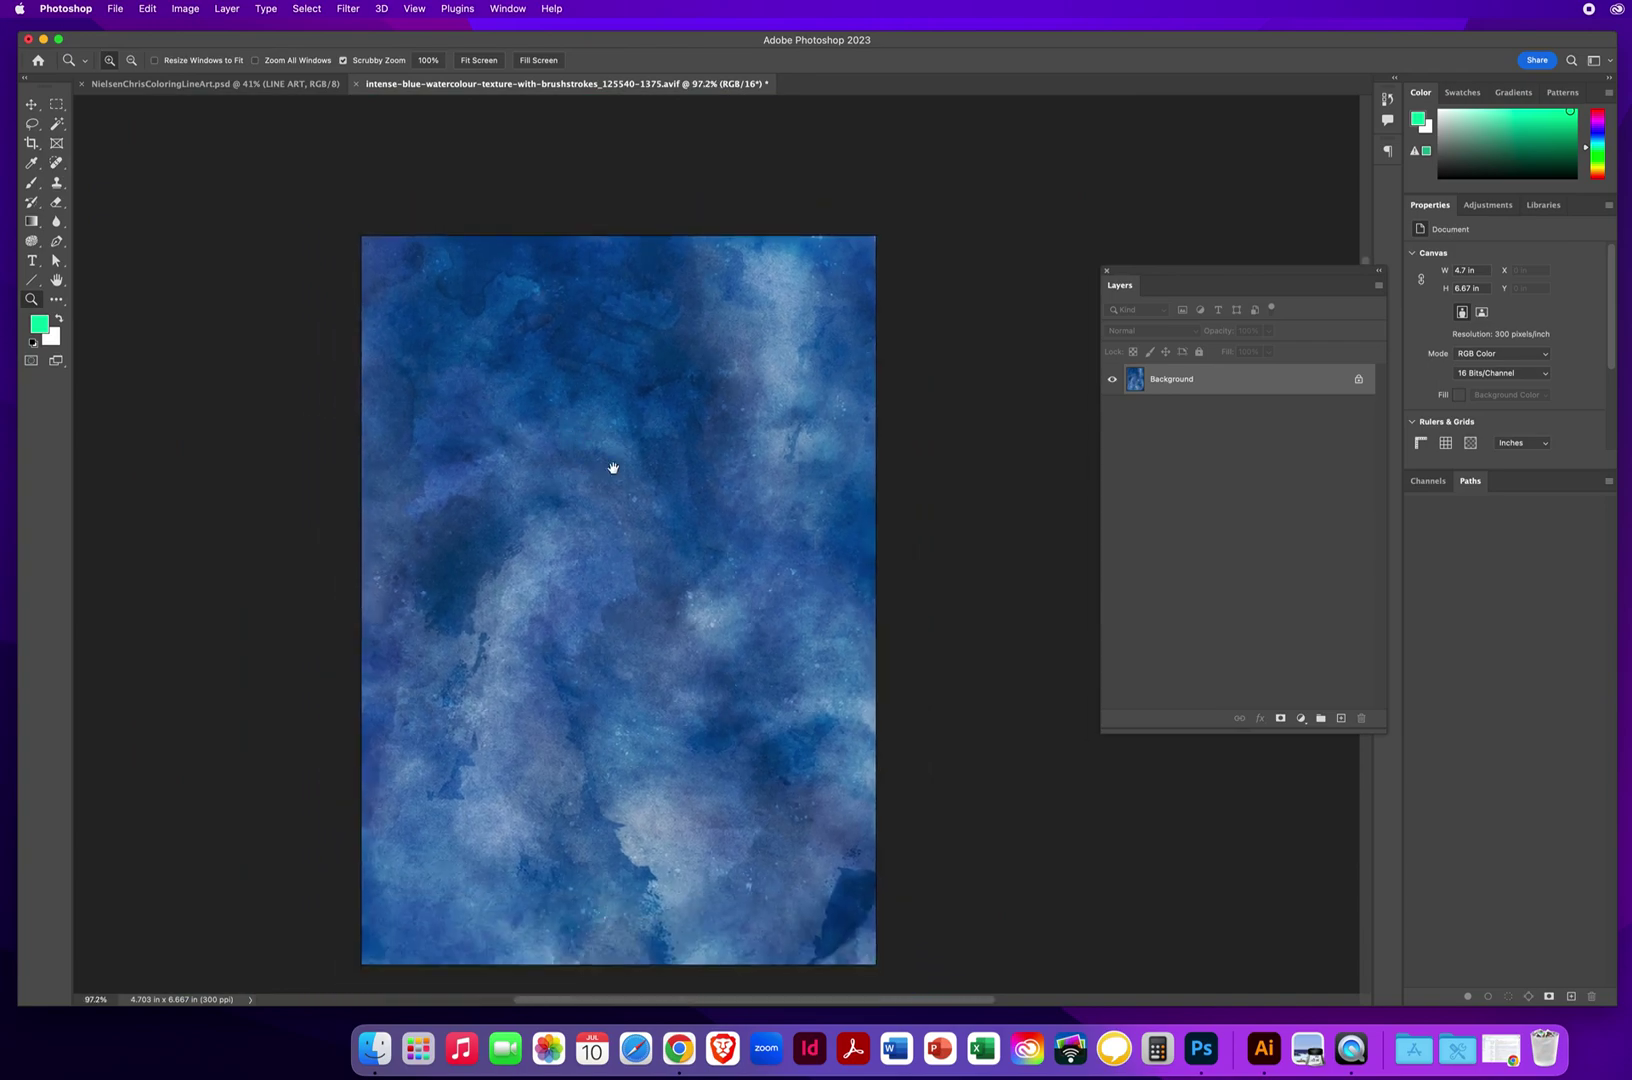
pyautogui.moveTo(630, 442); pyautogui.dragTo(736, 388)
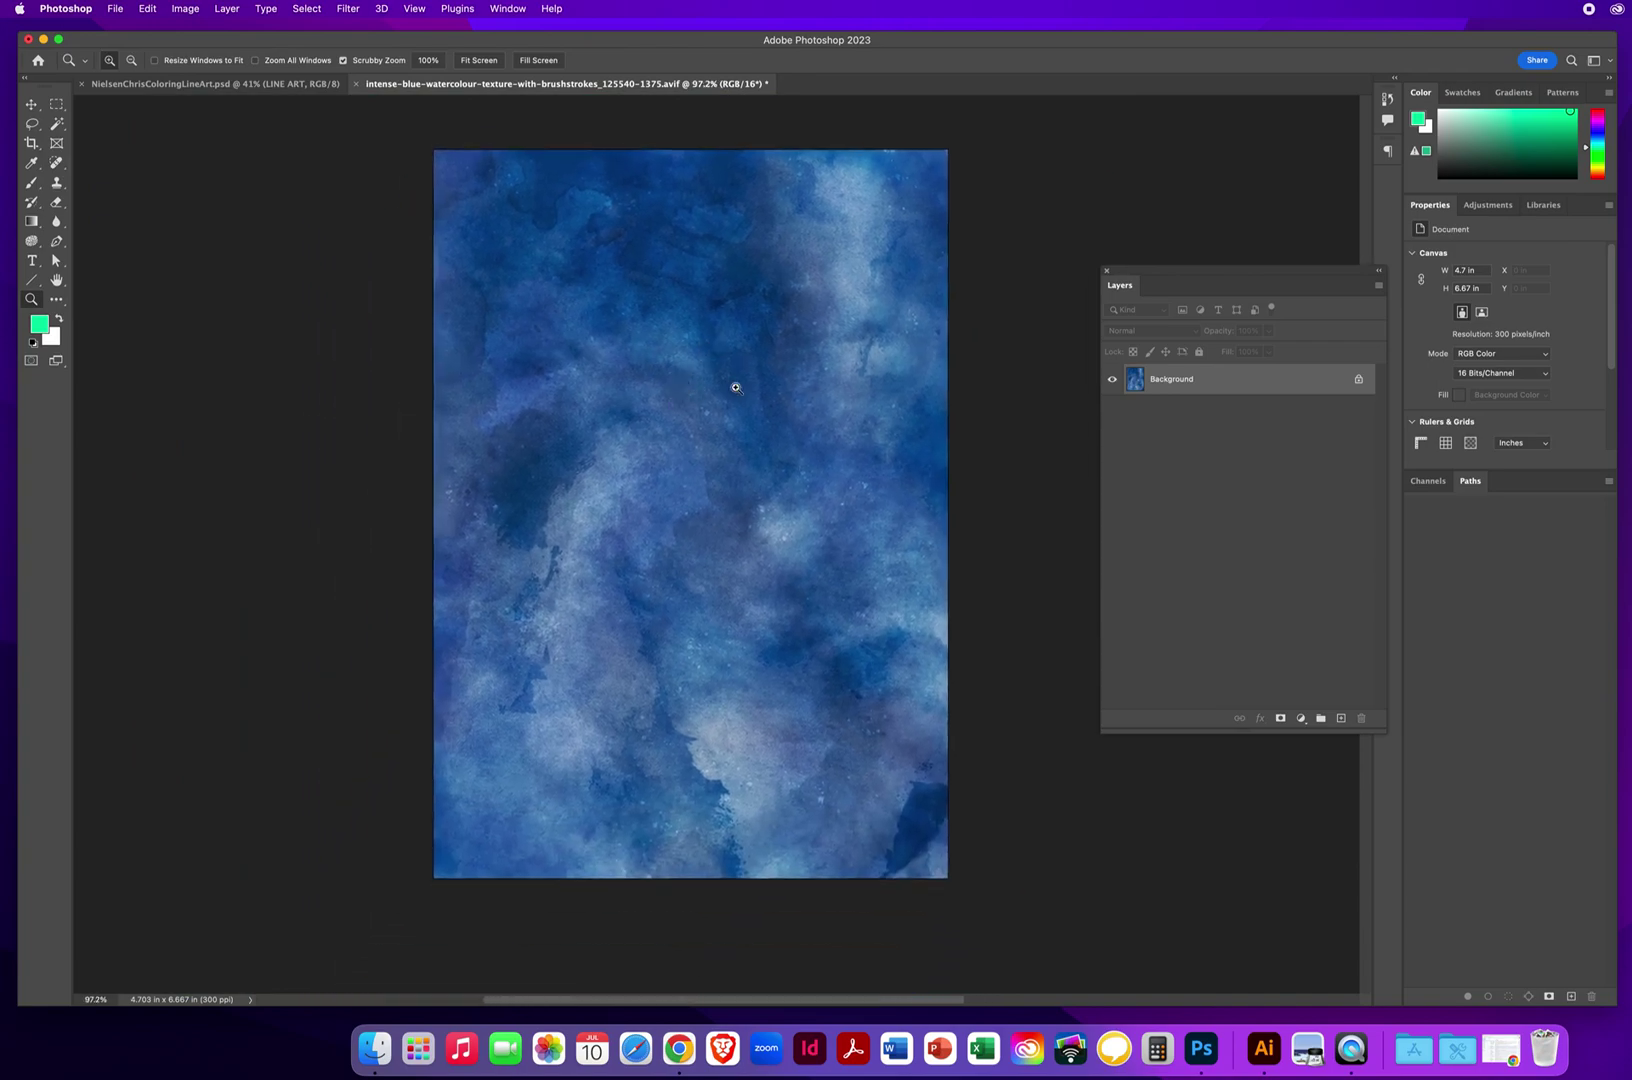
pyautogui.click(262, 84)
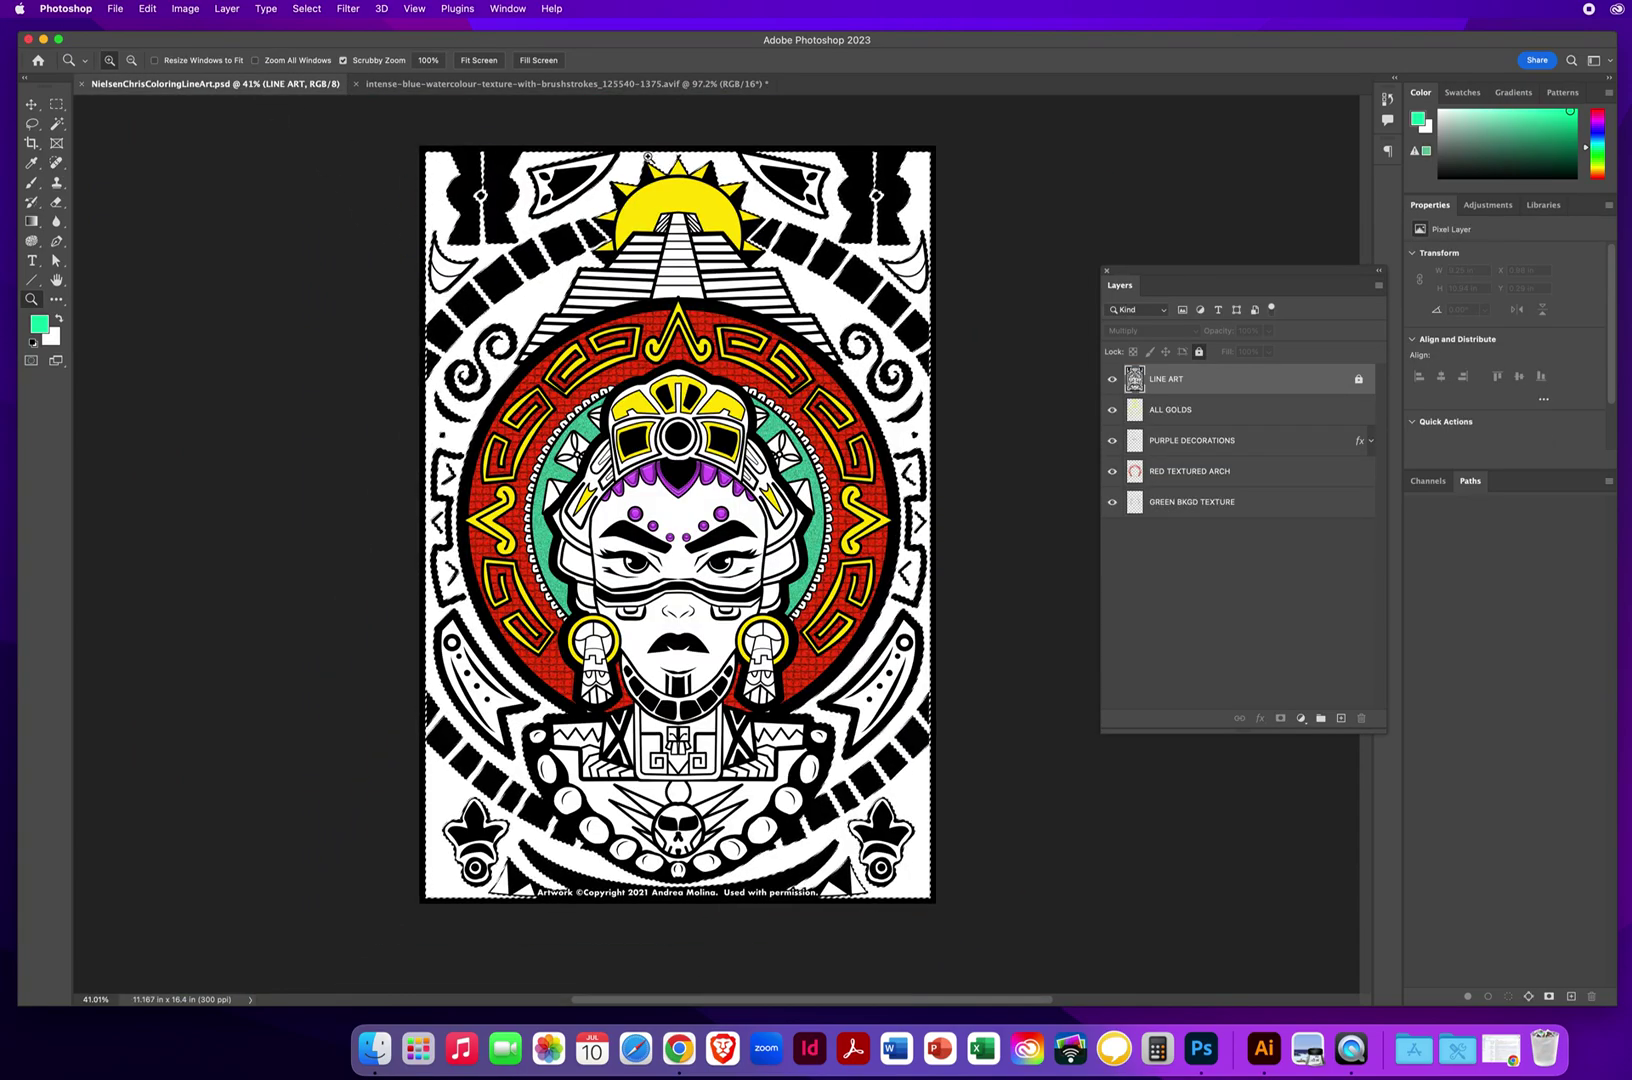
pyautogui.press('v')
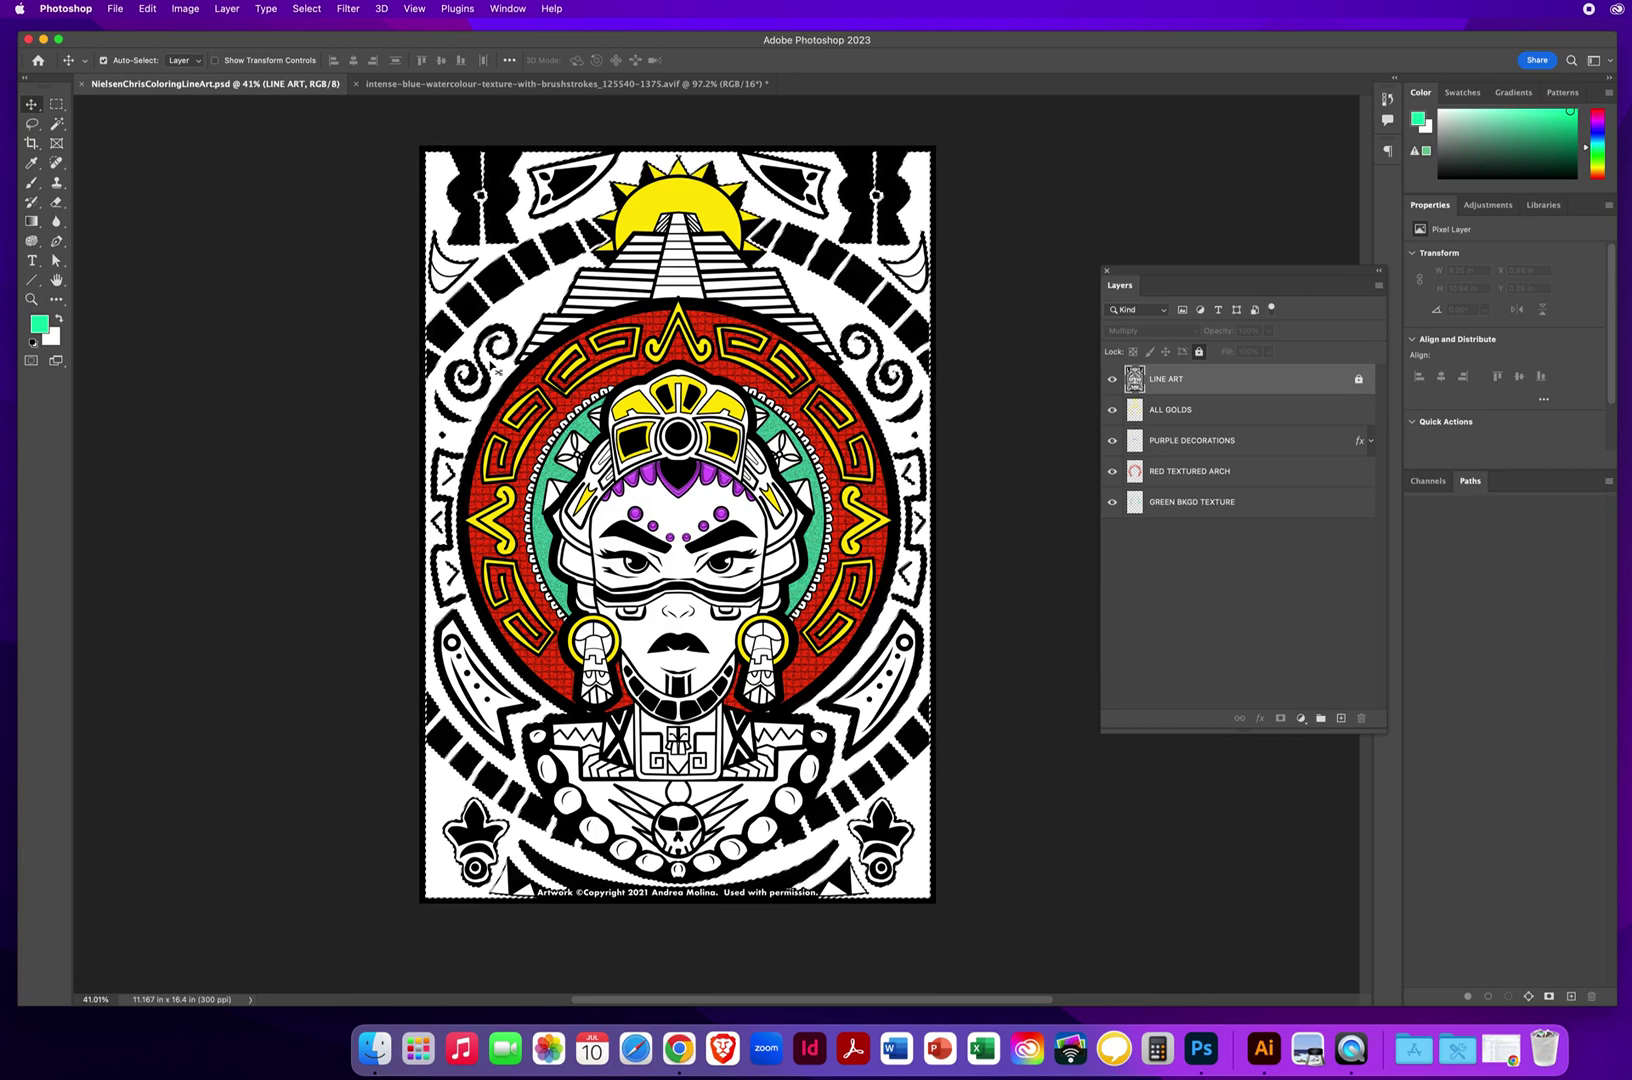
# Select the whole watercolour texture with the Rectangular Marquee and copy it
pyautogui.hotkey('ctrl', 'Tab')
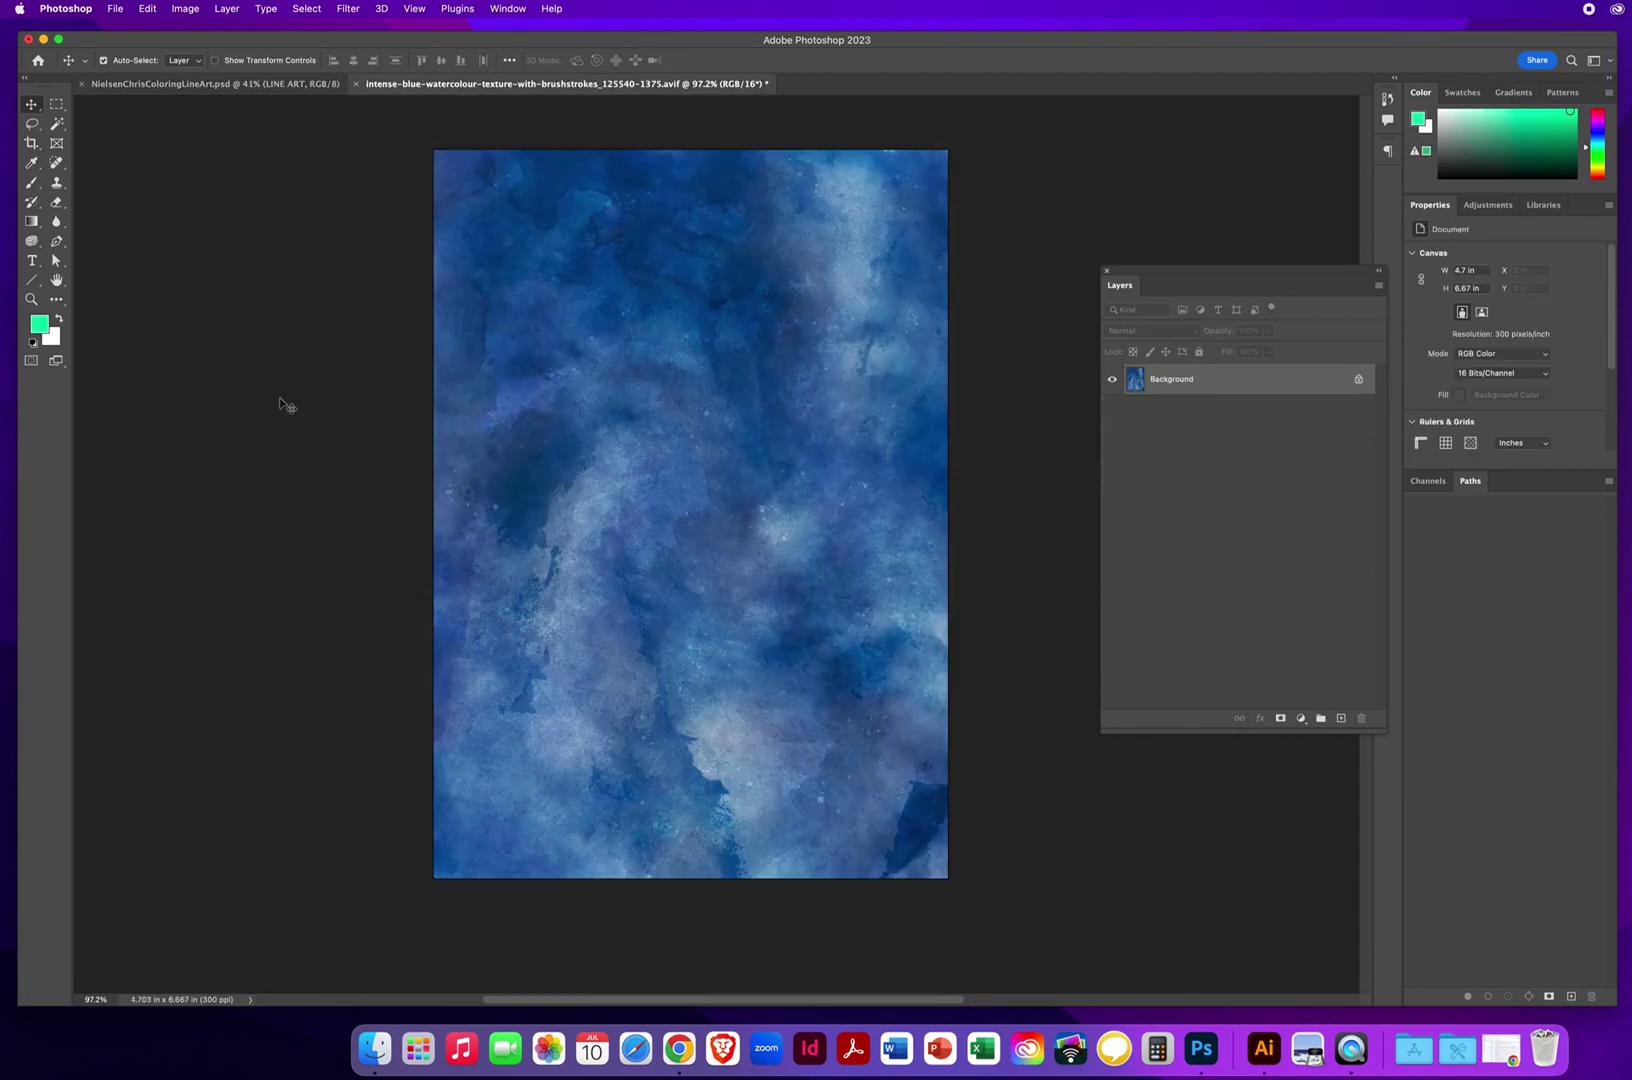
pyautogui.click(56, 105)
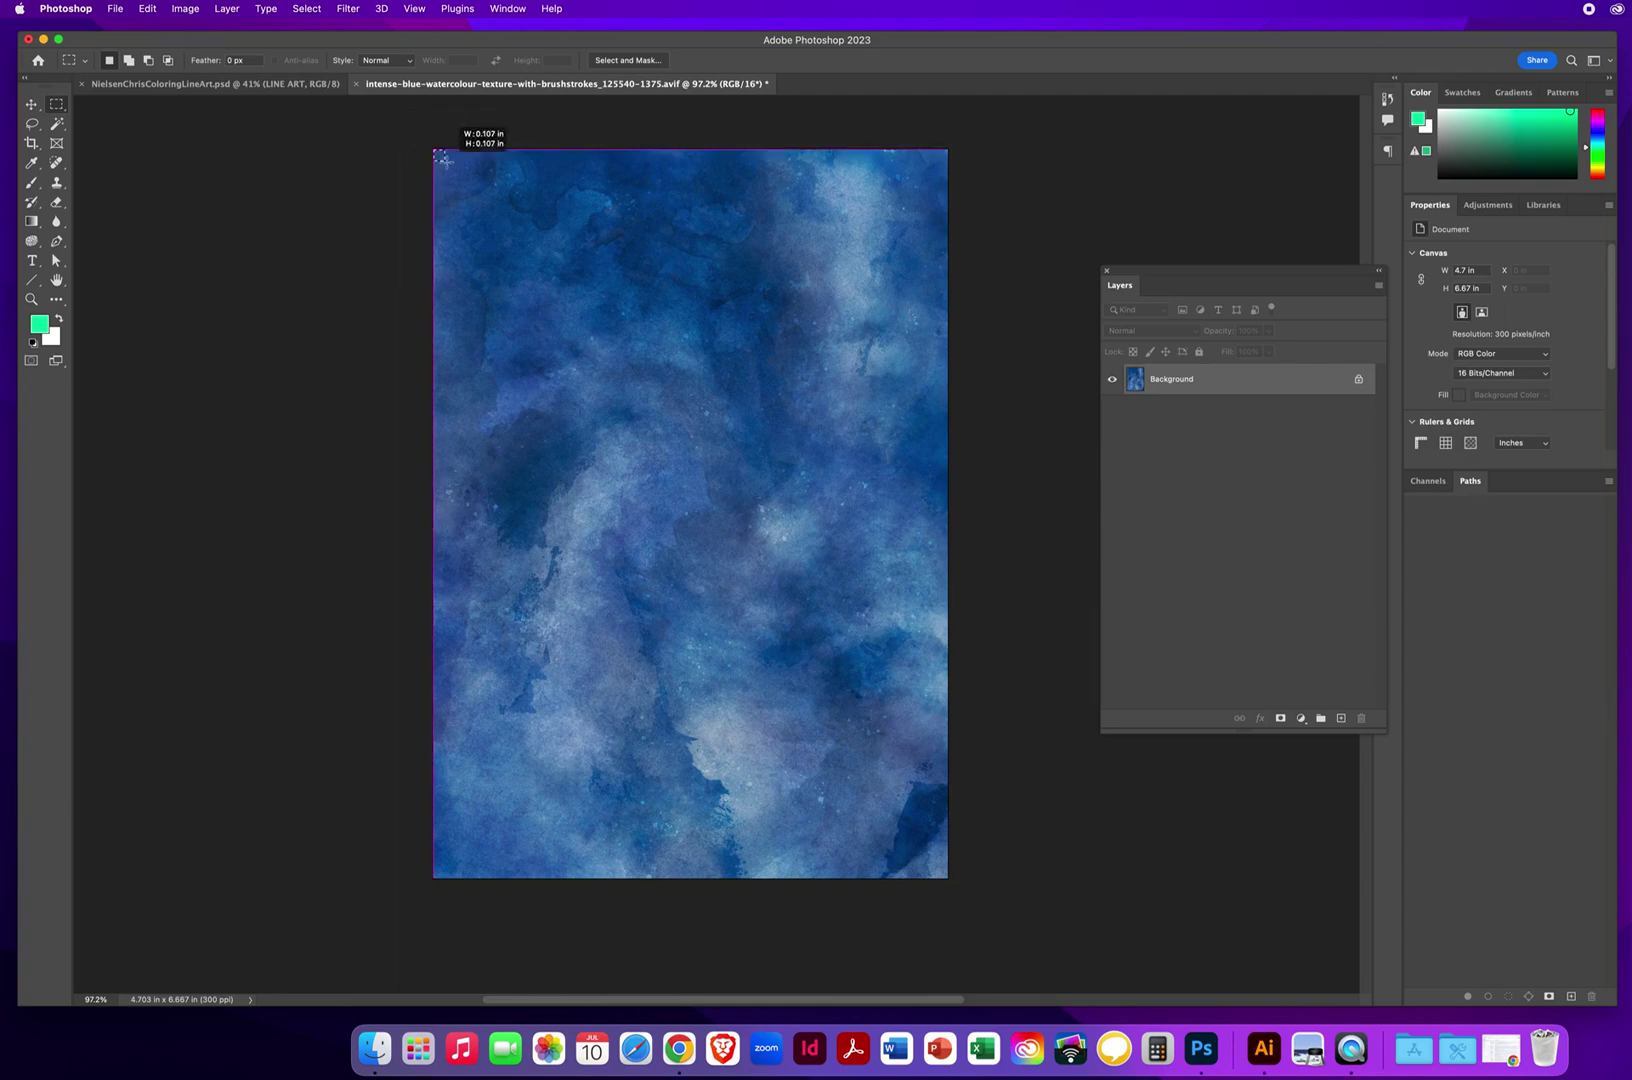
pyautogui.moveTo(511, 216); pyautogui.dragTo(979, 898)
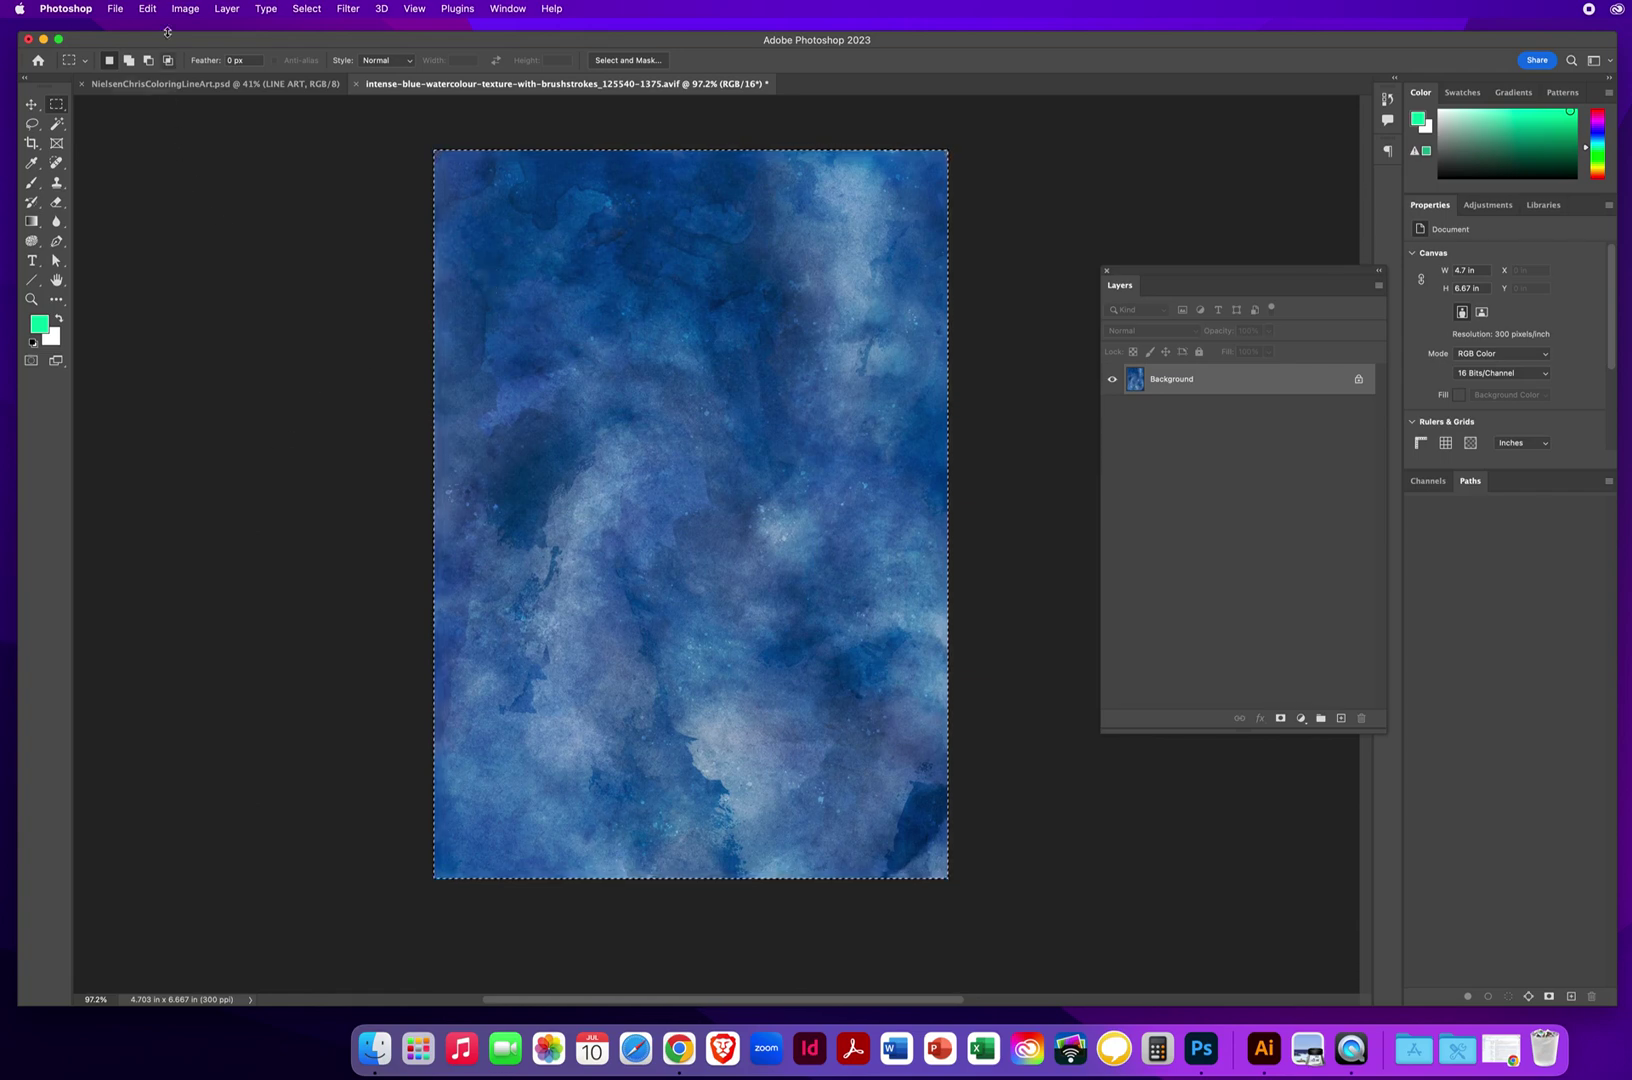
pyautogui.click(147, 8)
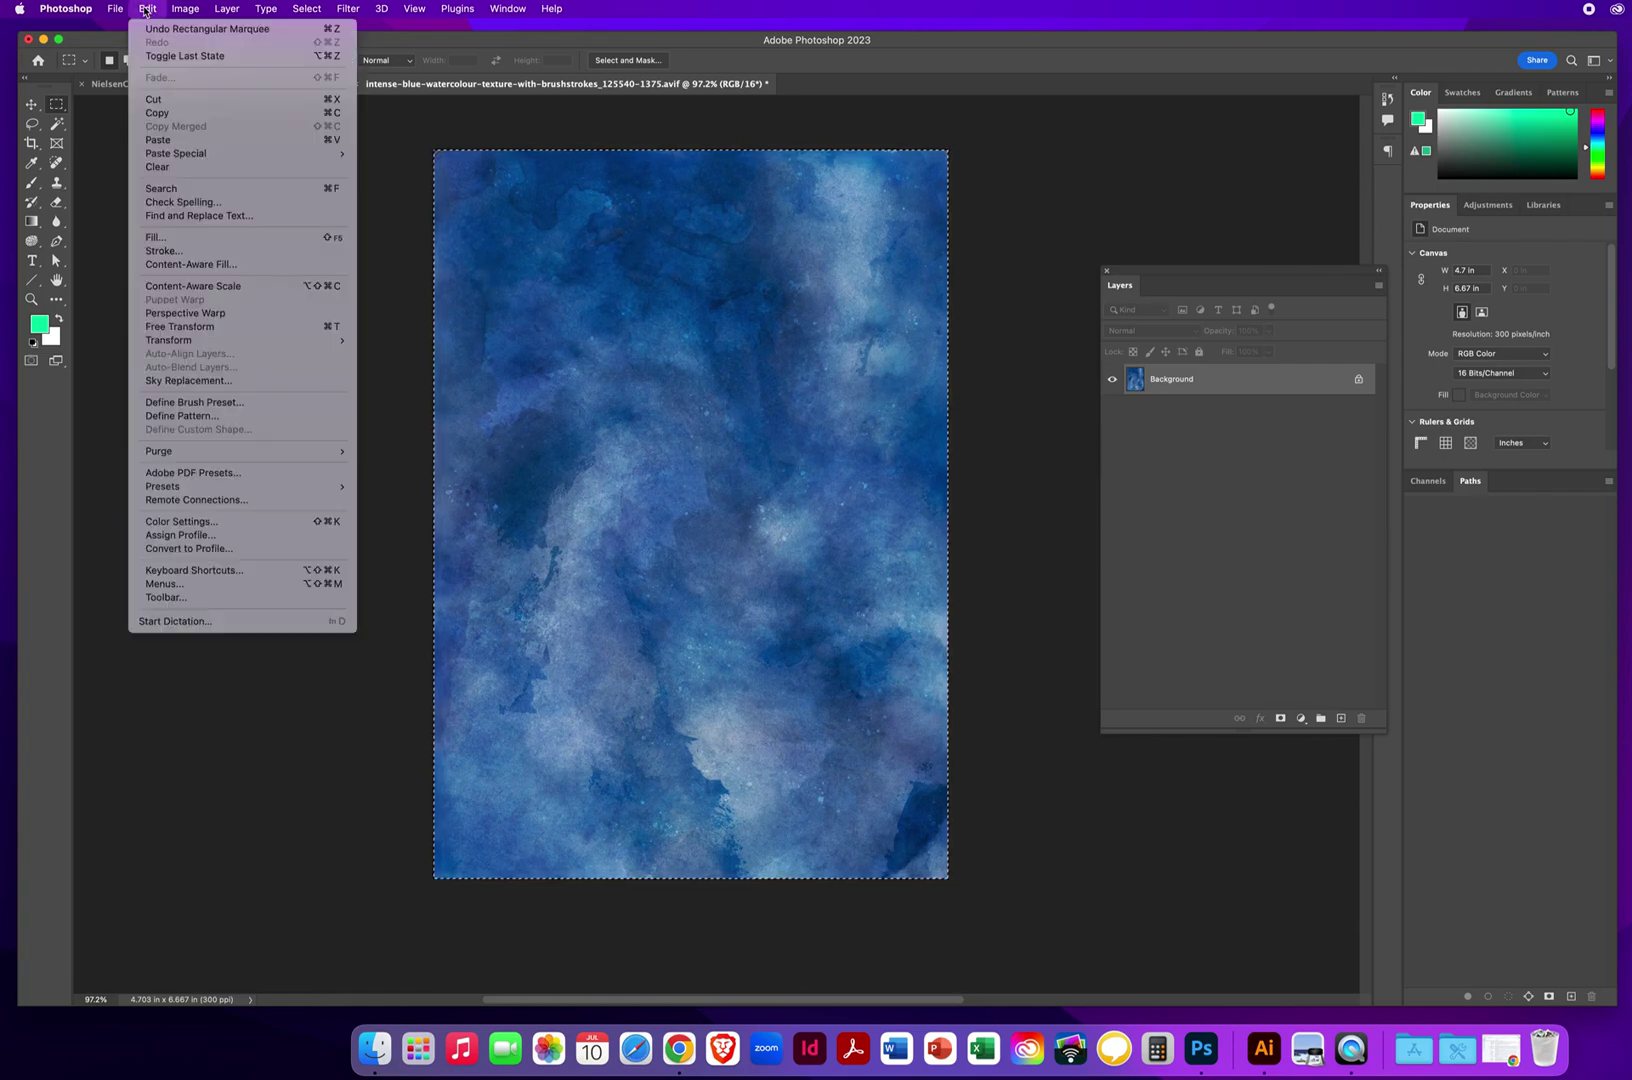
pyautogui.click(170, 115)
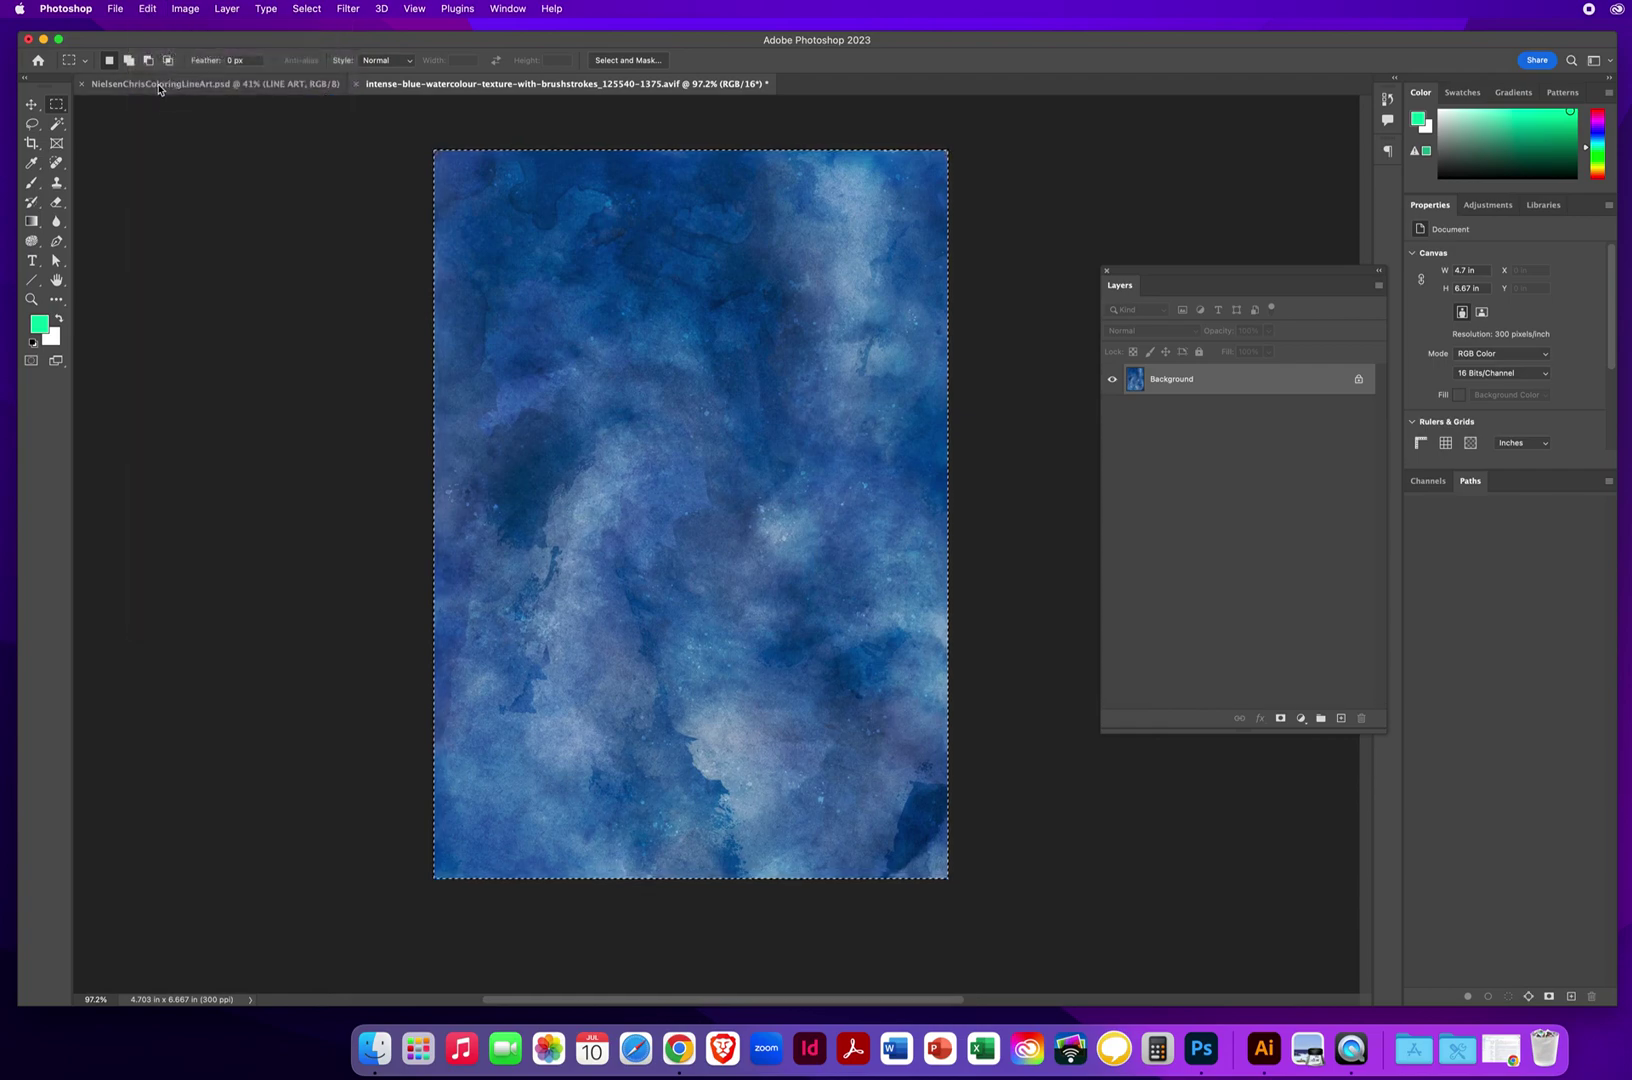
# On the line-art page, paste the watercolour as Layer 1 as a trial, then undo it
pyautogui.click(158, 86)
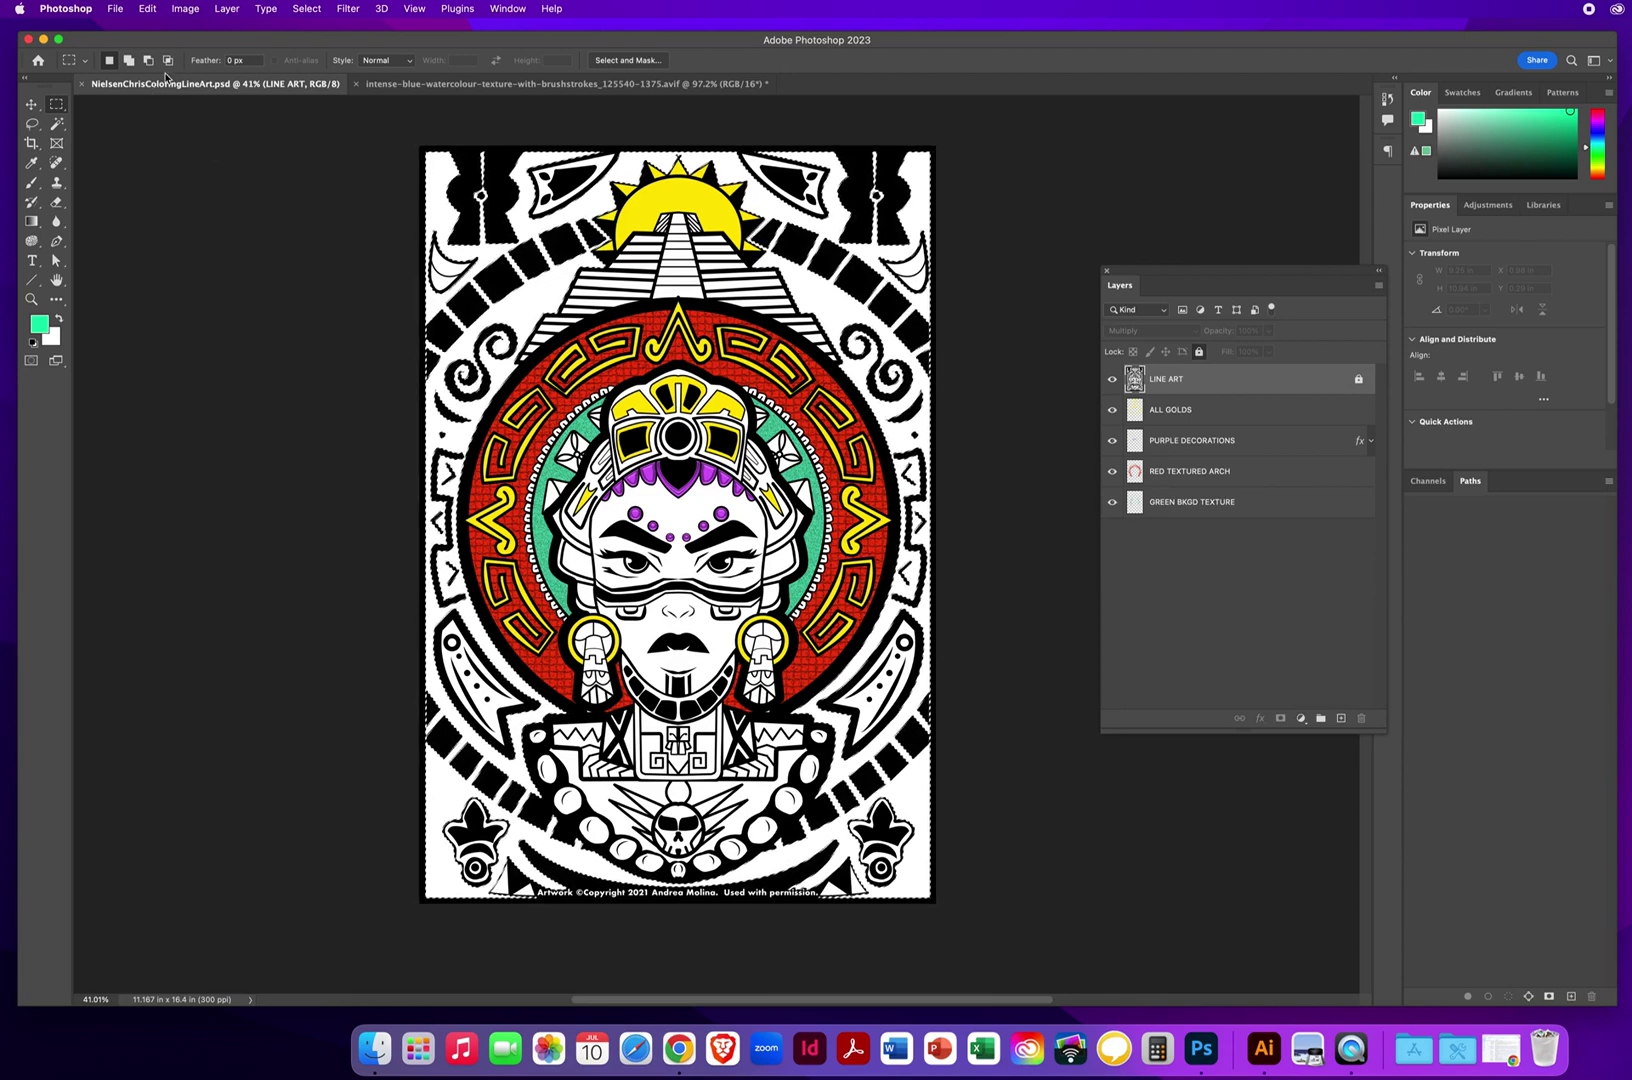
pyautogui.click(147, 9)
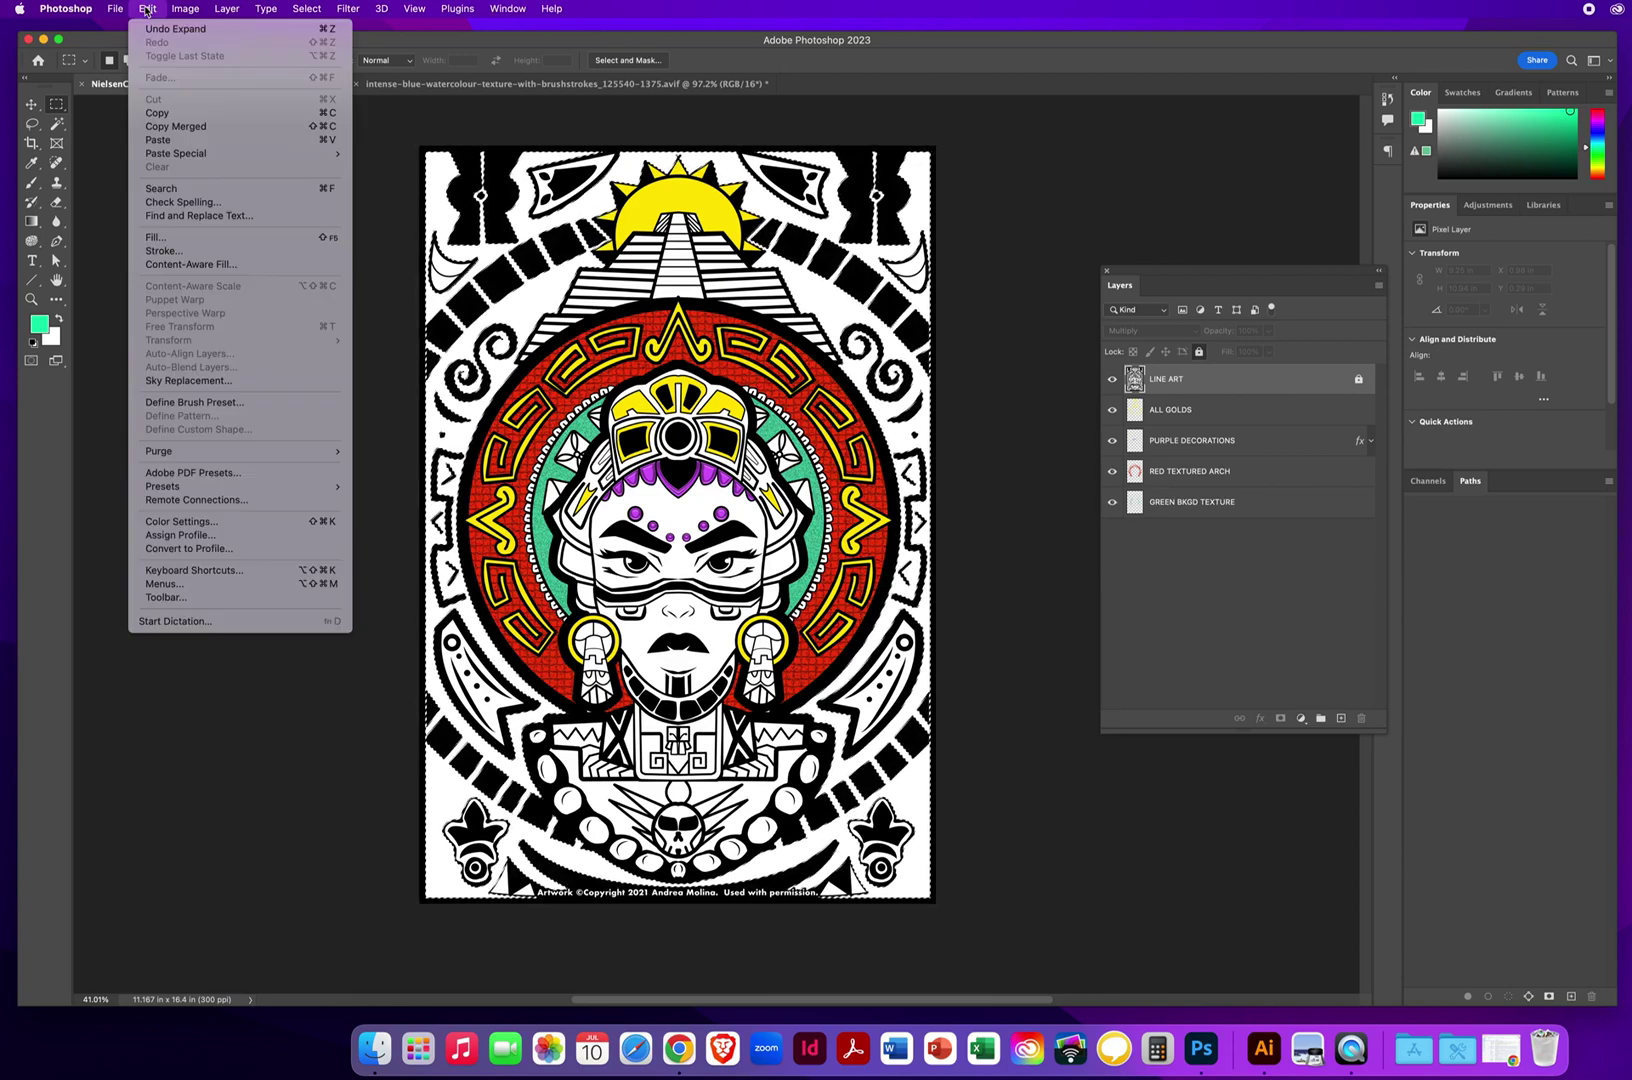
pyautogui.click(158, 140)
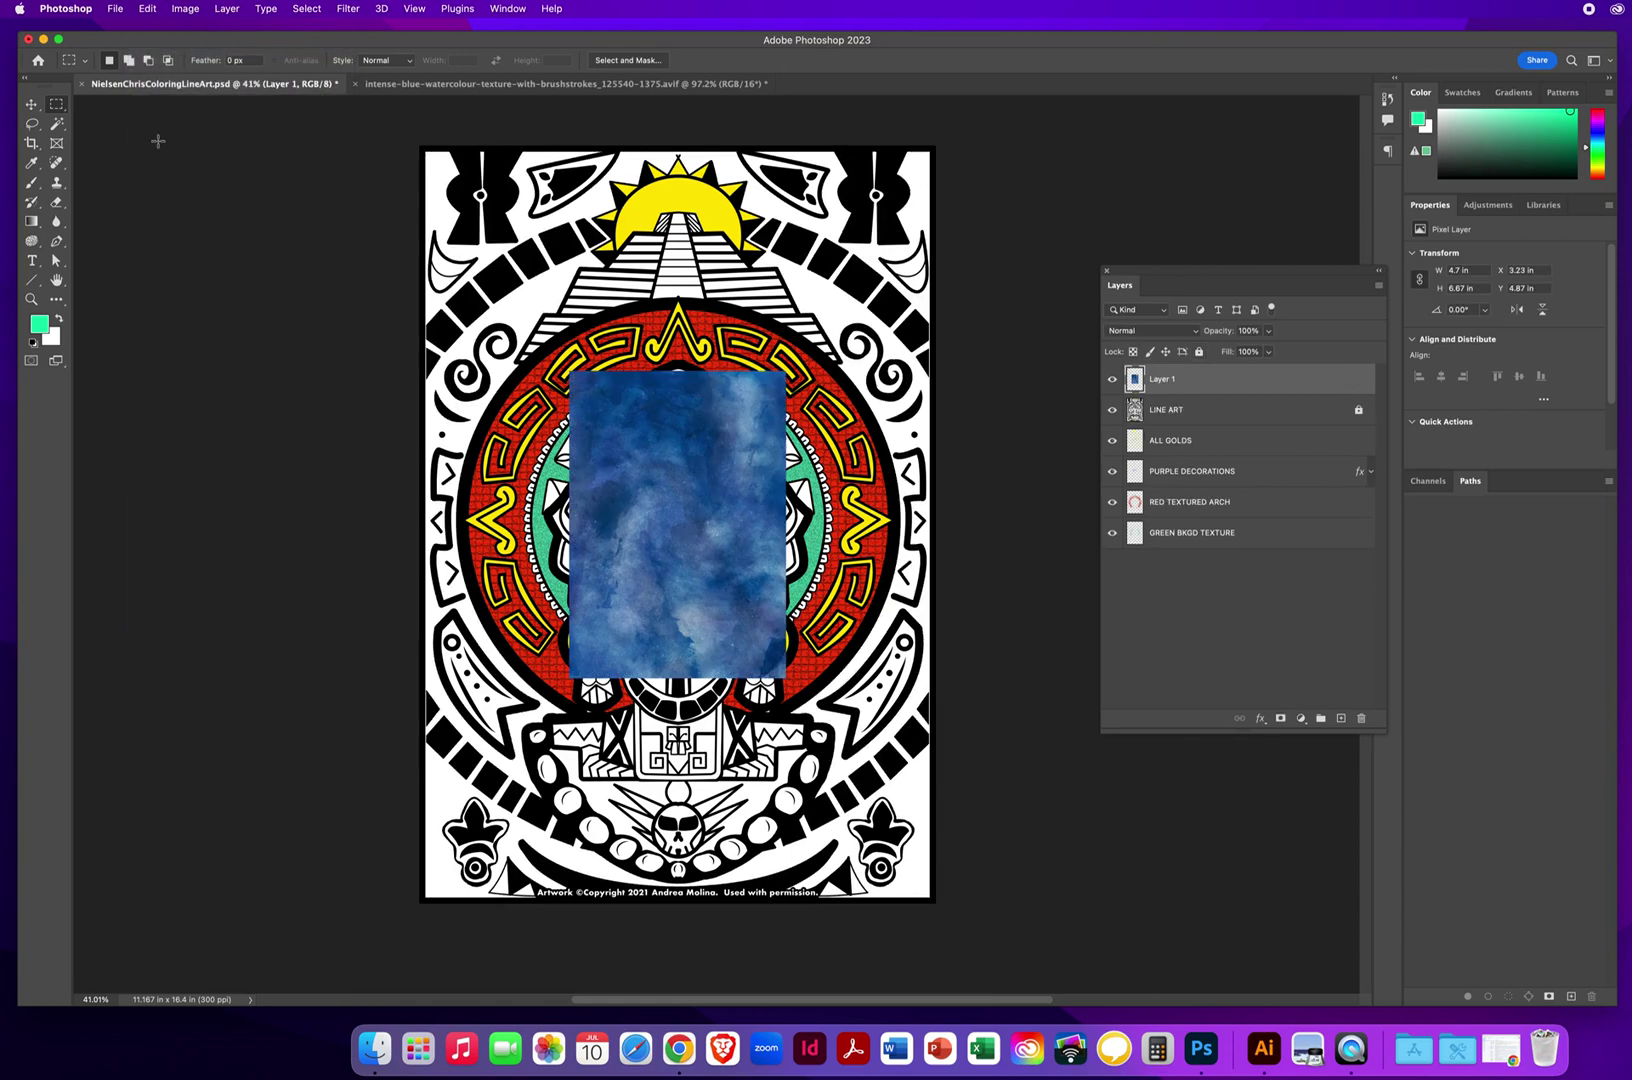
pyautogui.click(148, 10)
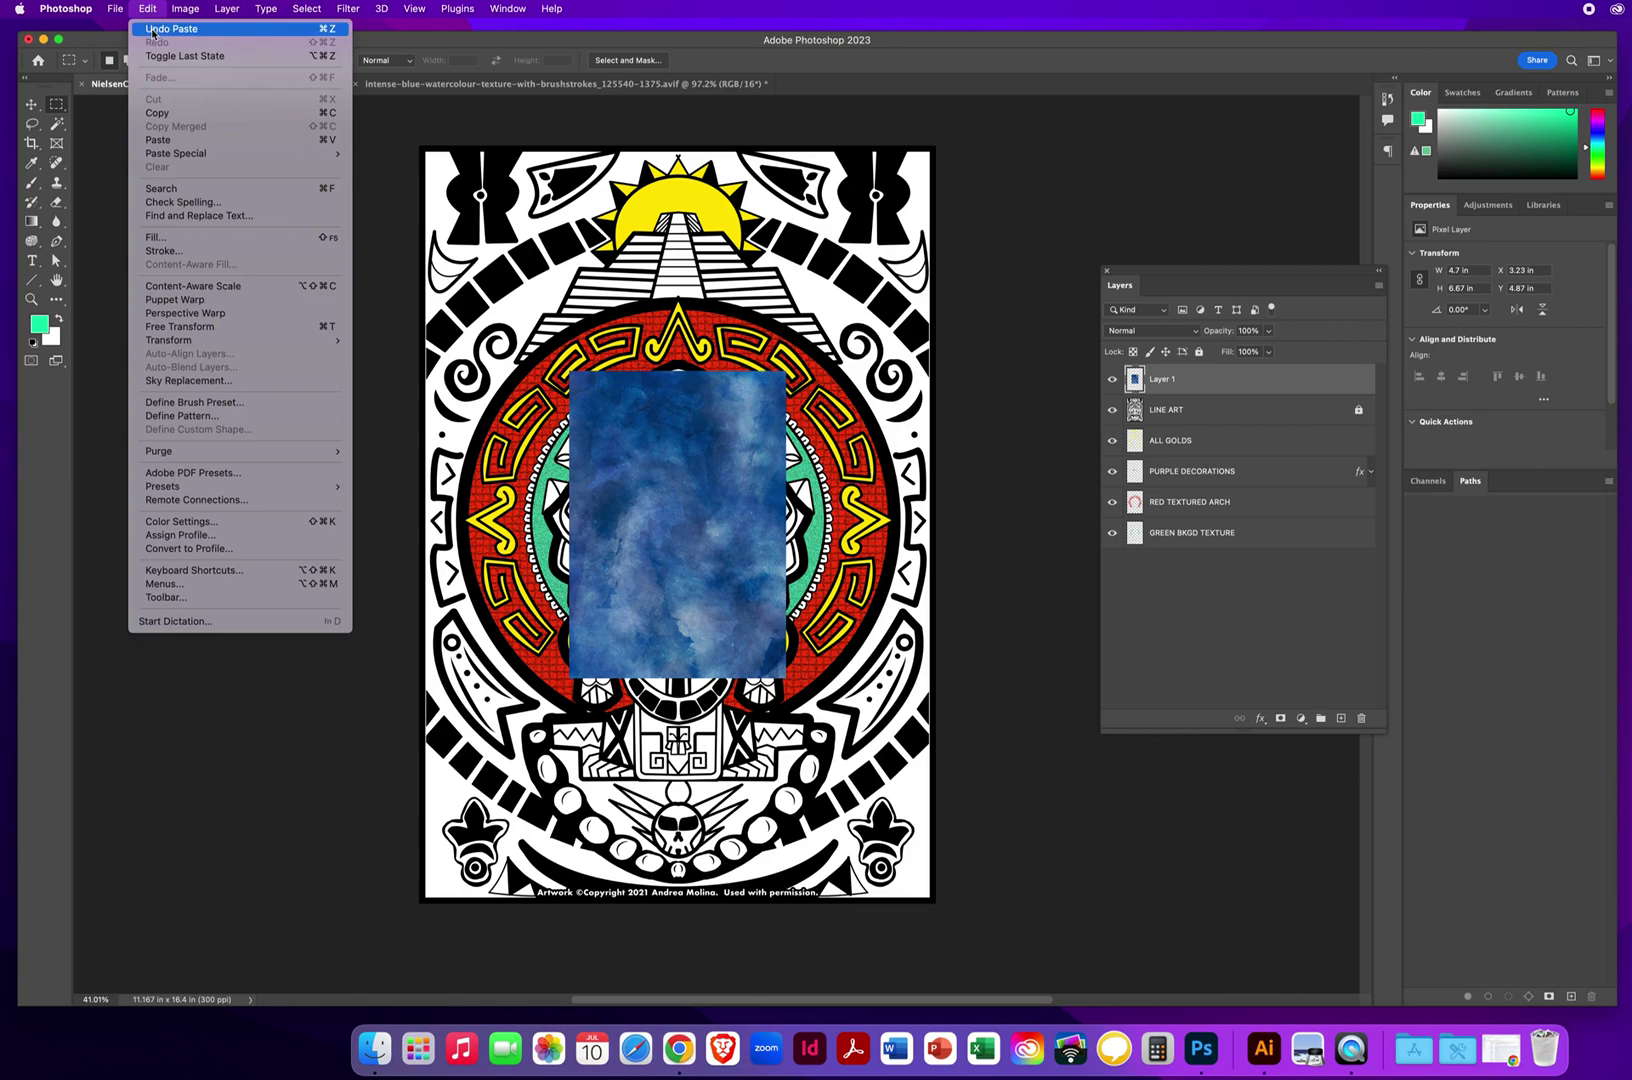
pyautogui.click(151, 30)
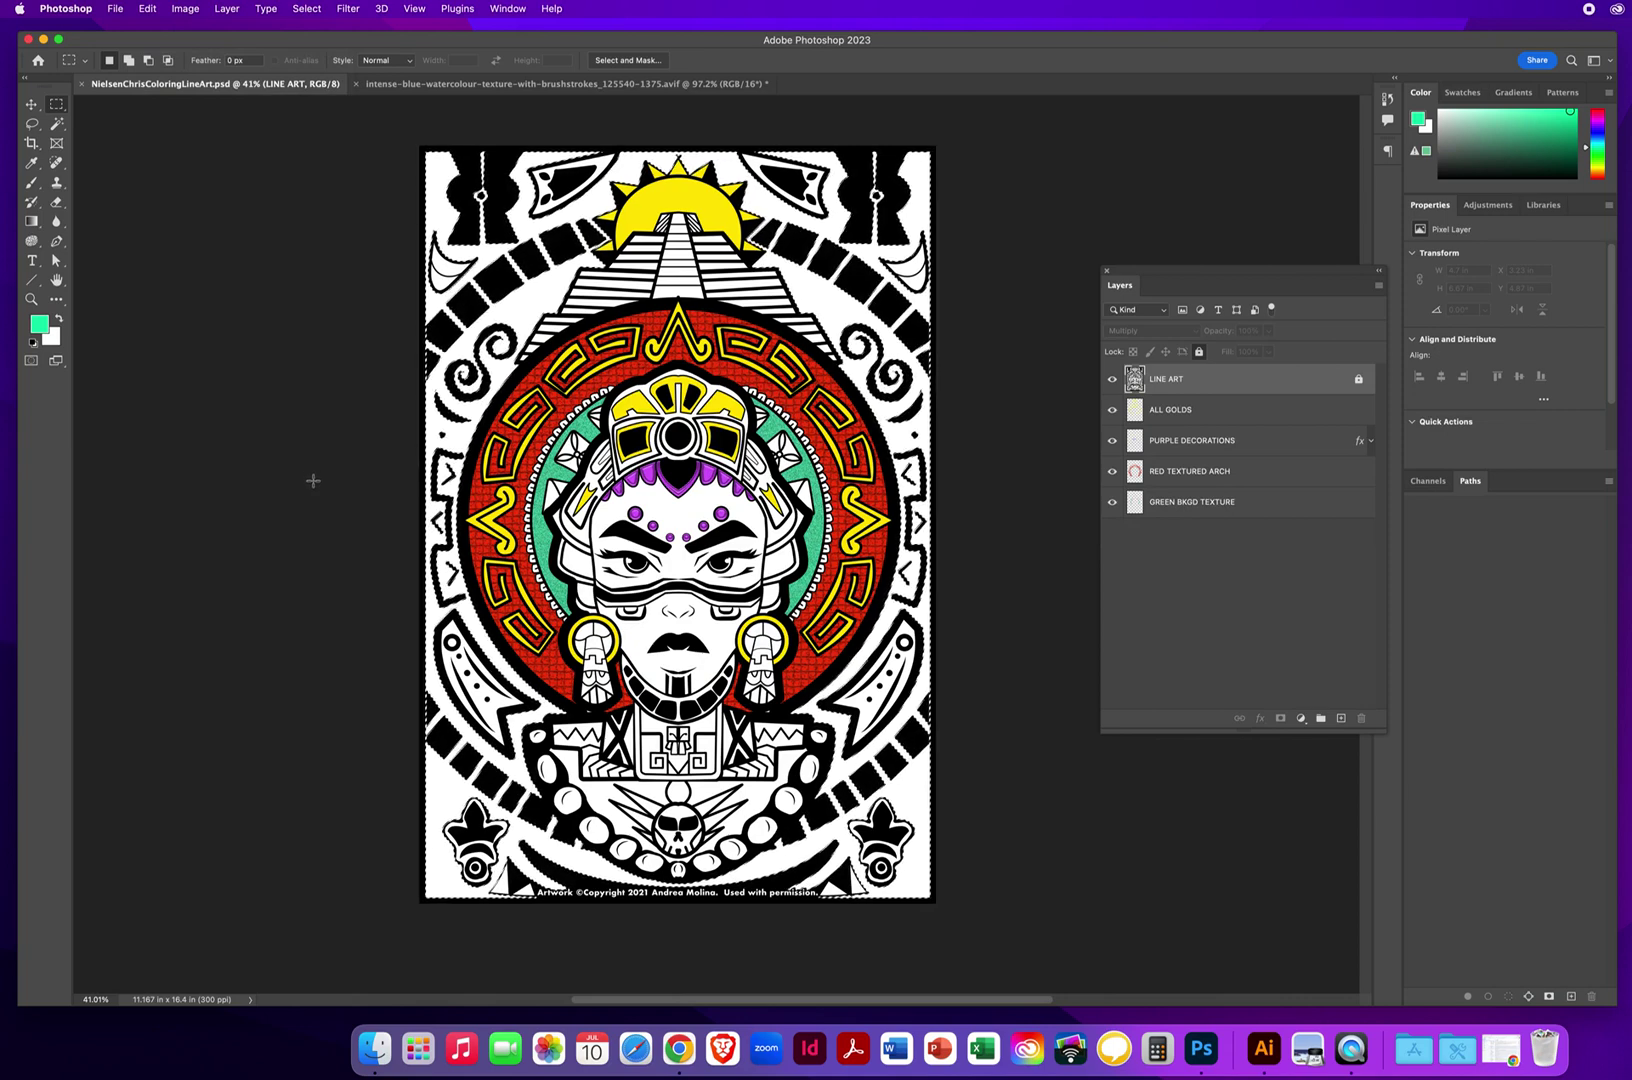
# Paste Into the selection to add the blue watercolour as a masked Layer 1 above the line art
pyautogui.click(147, 9)
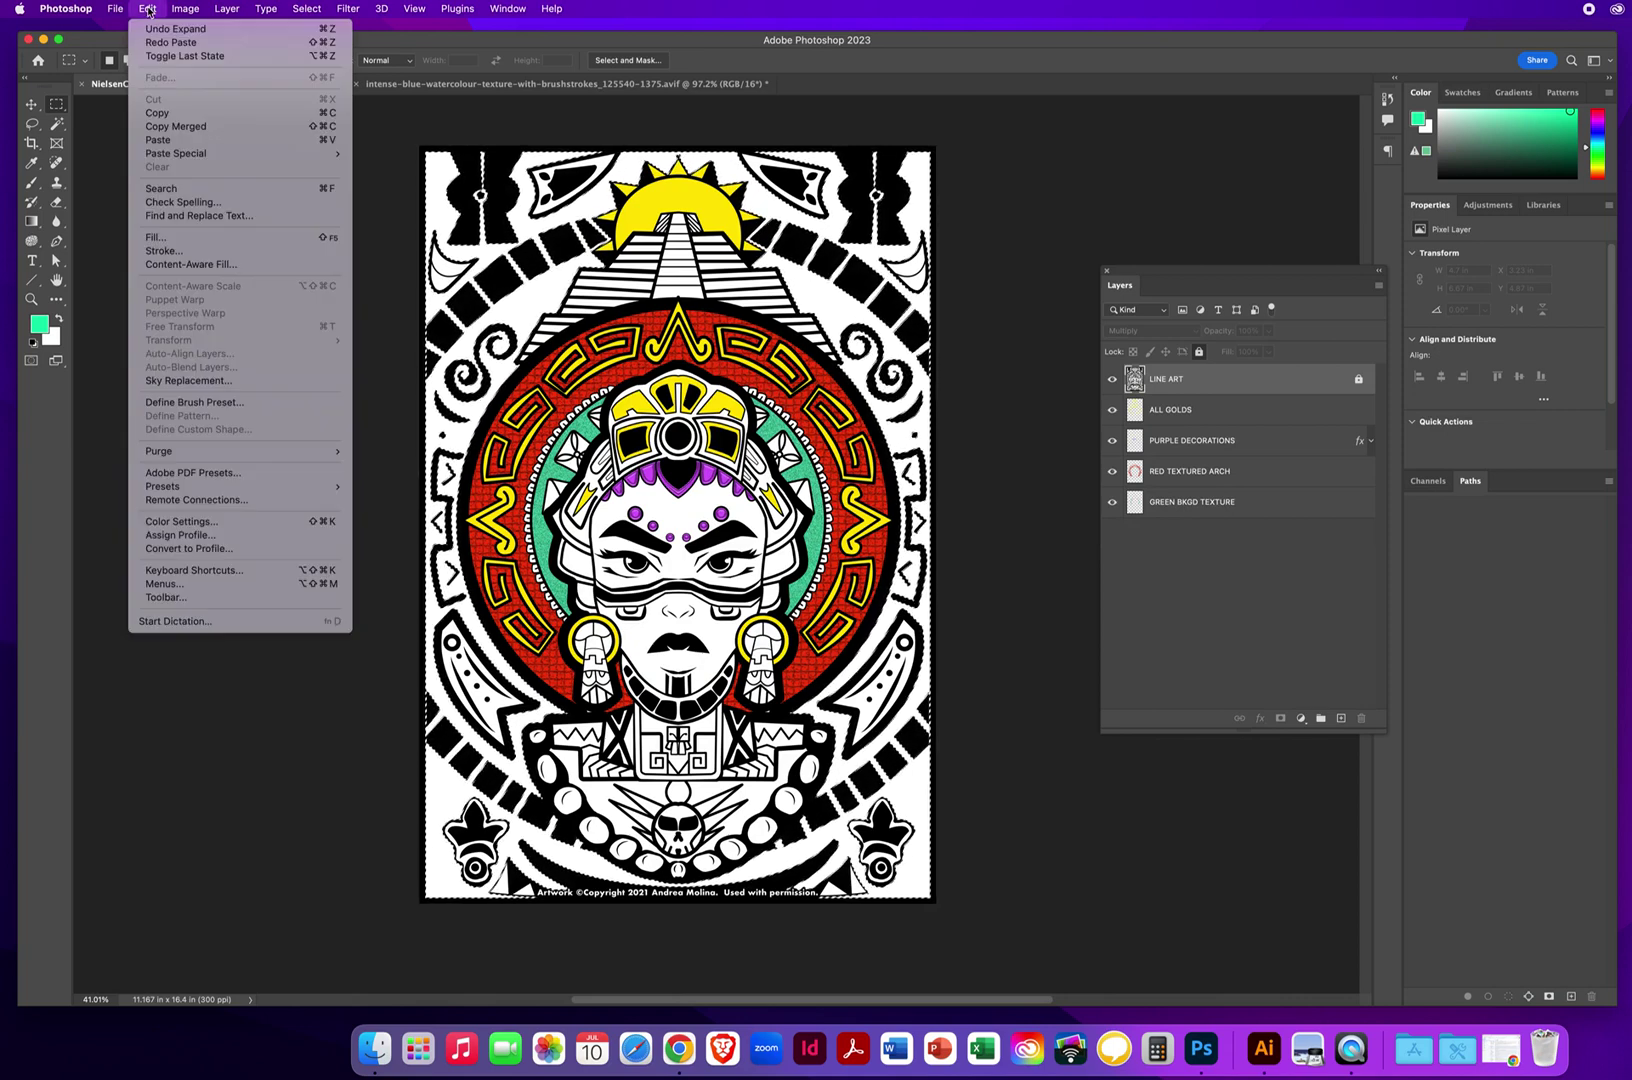
pyautogui.moveTo(183, 156)
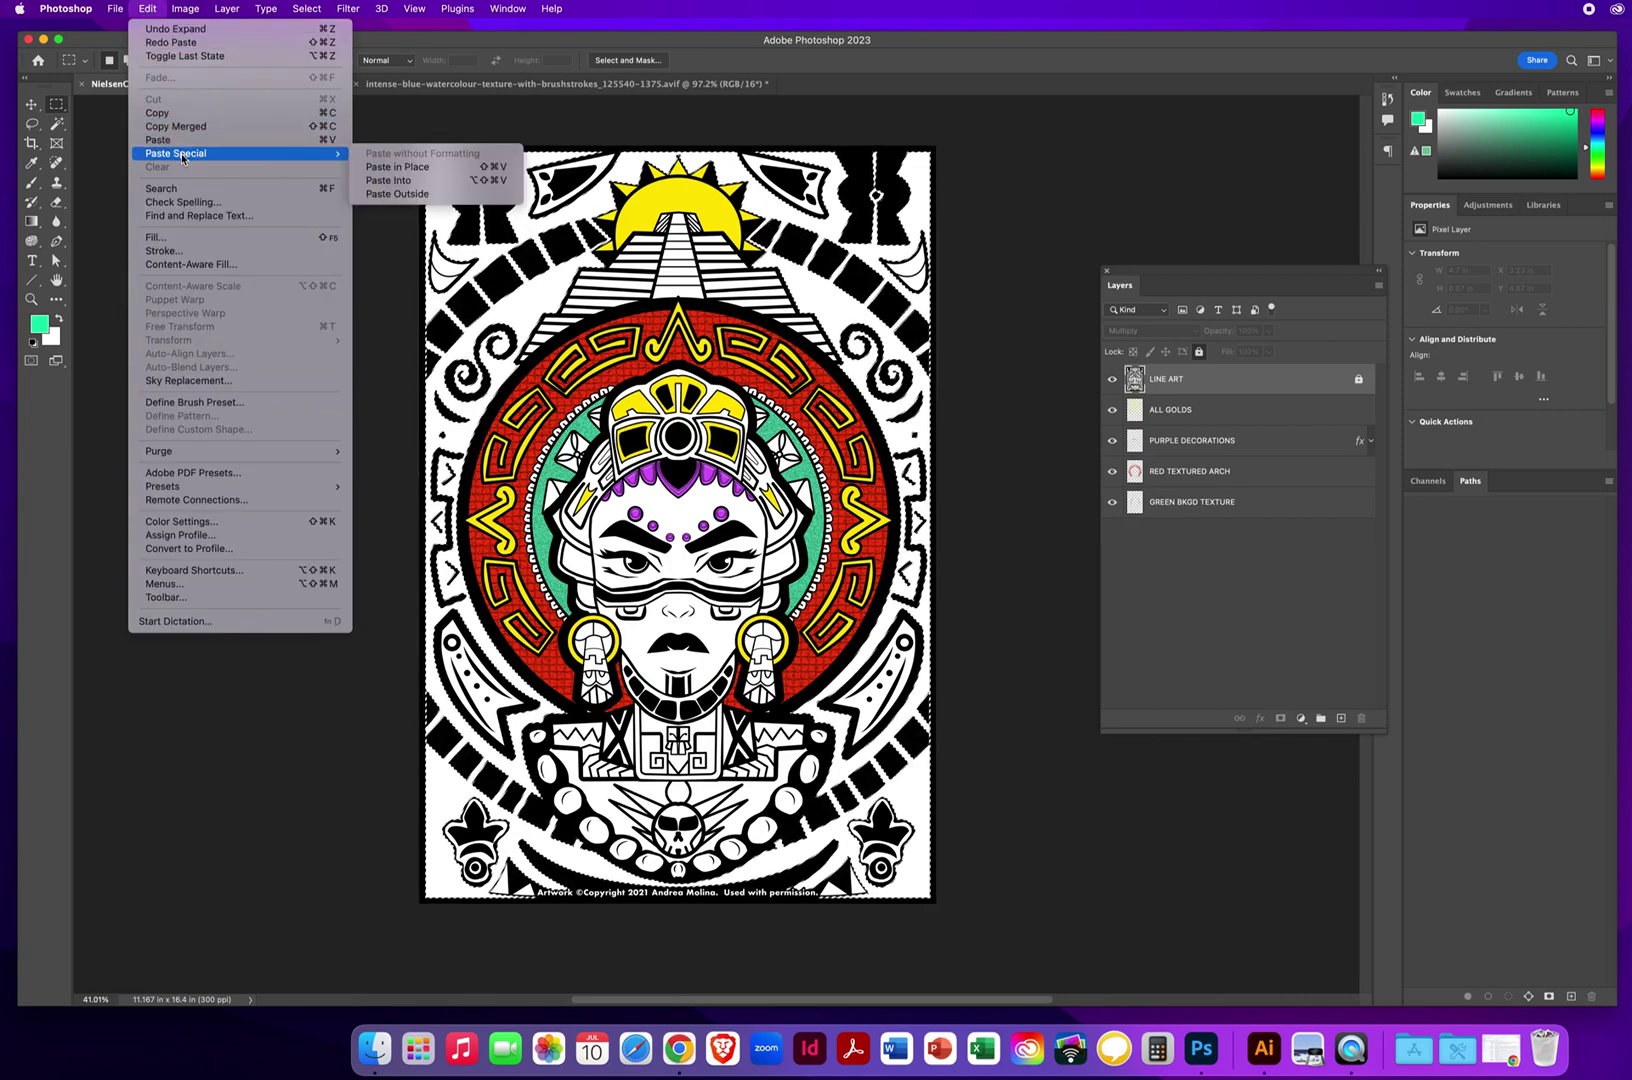
pyautogui.click(411, 183)
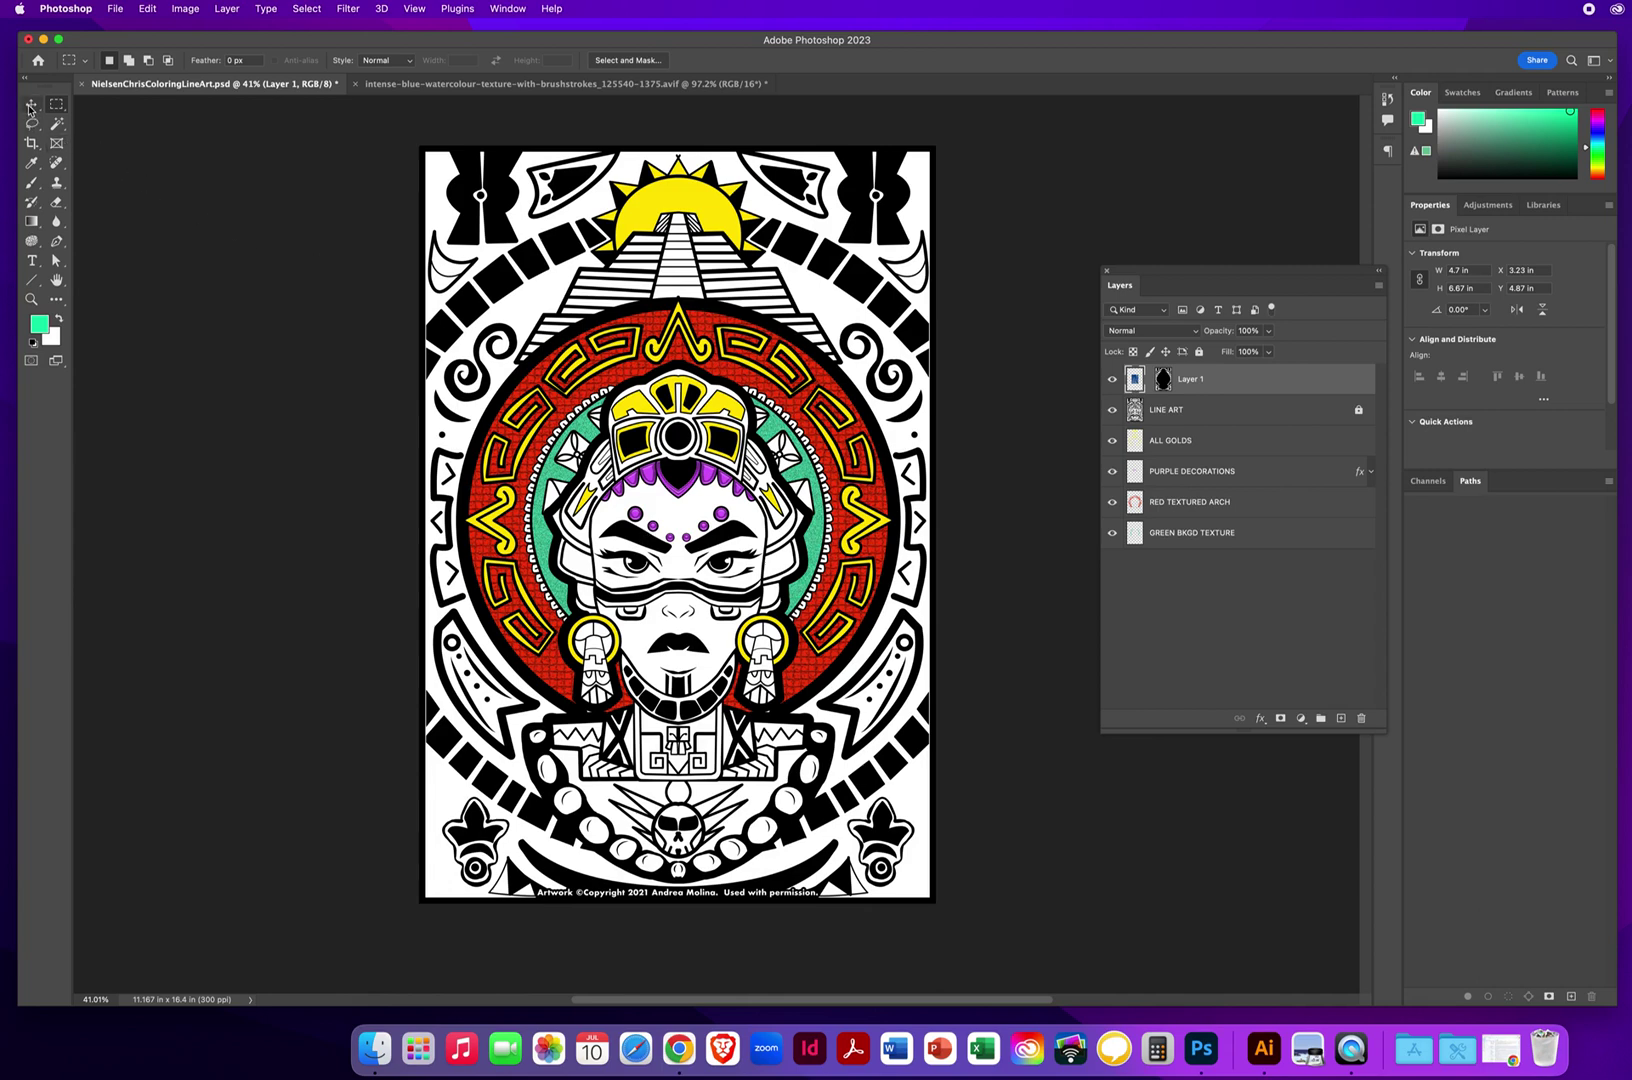
pyautogui.click(31, 106)
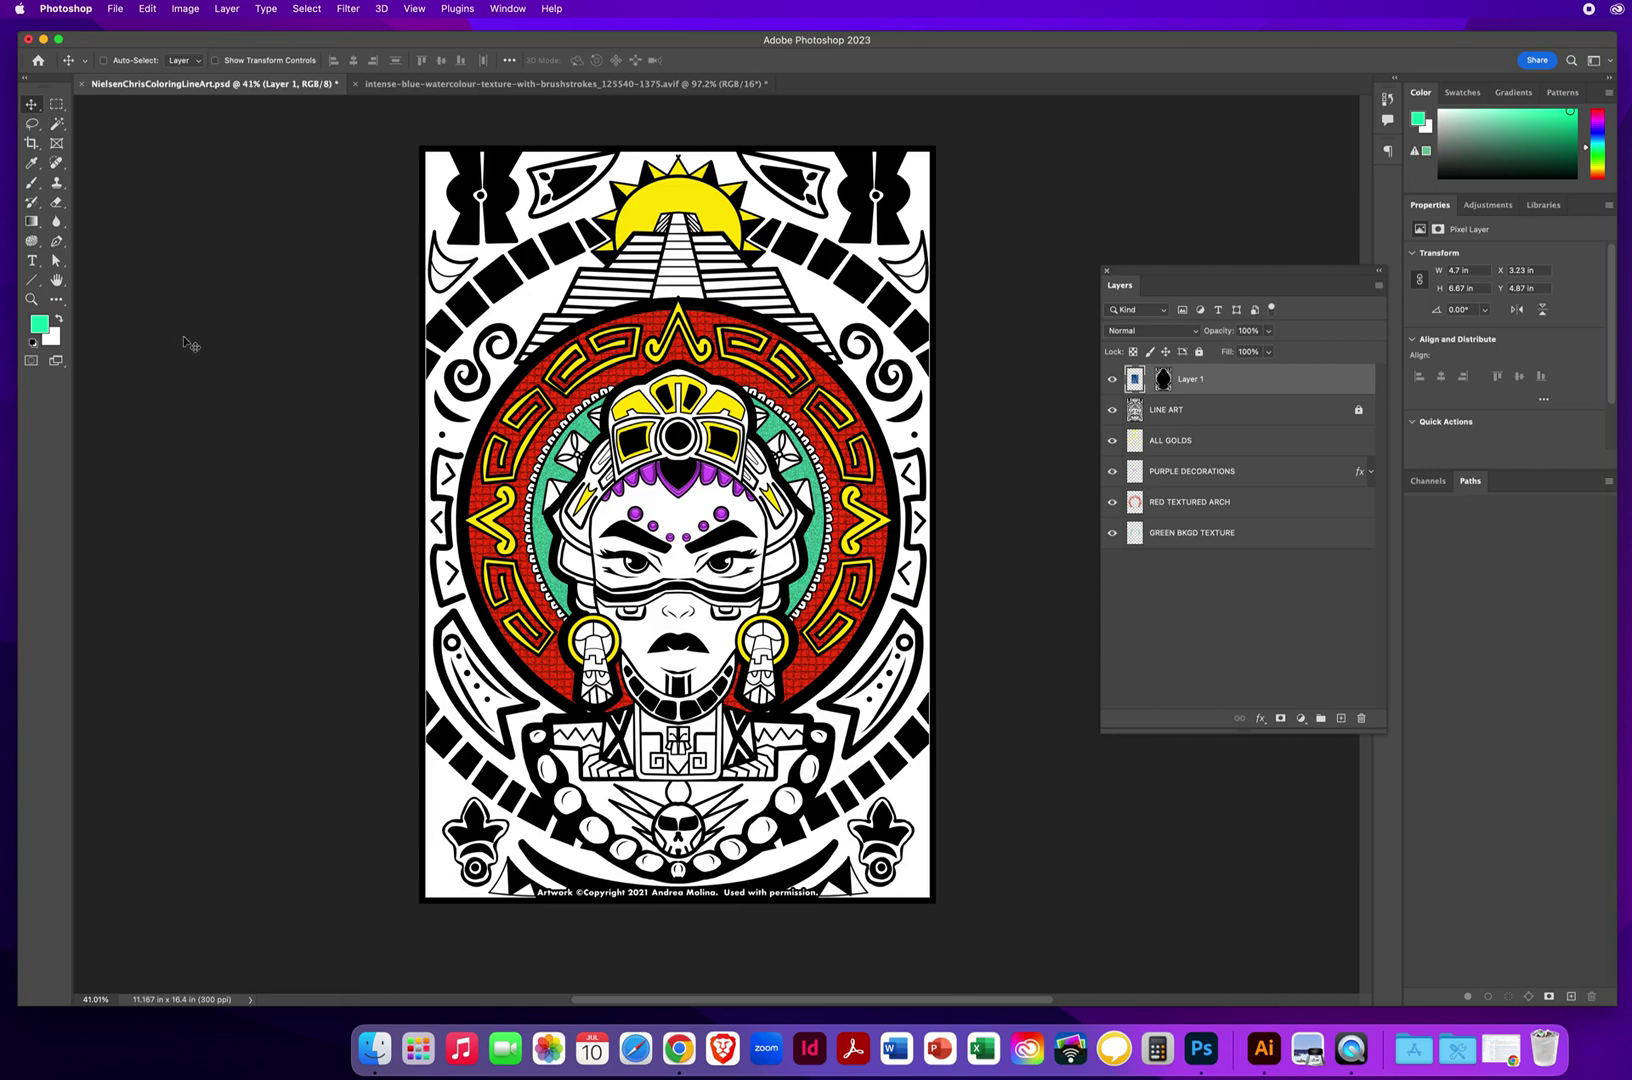
# Free-transform Layer 1, scaling the watercolour to about 12.31 × 17.45 in to fill the background
pyautogui.press('super+t')
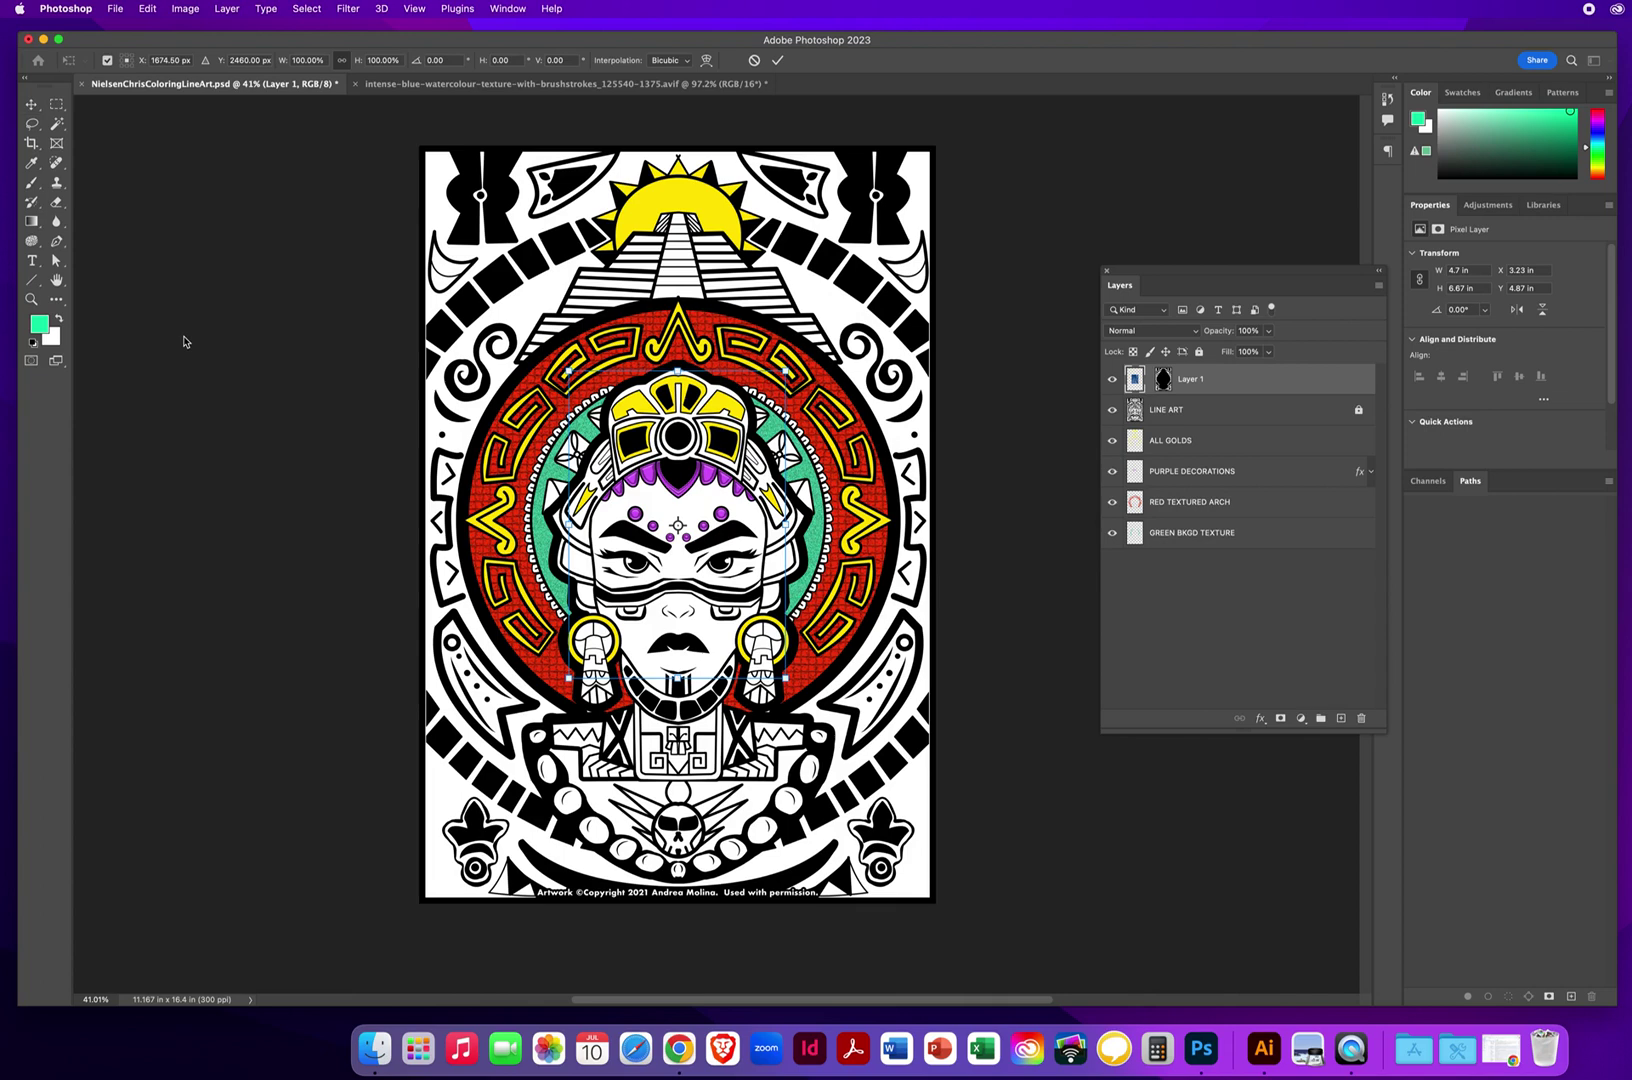
pyautogui.scroll(3, 200, 345)
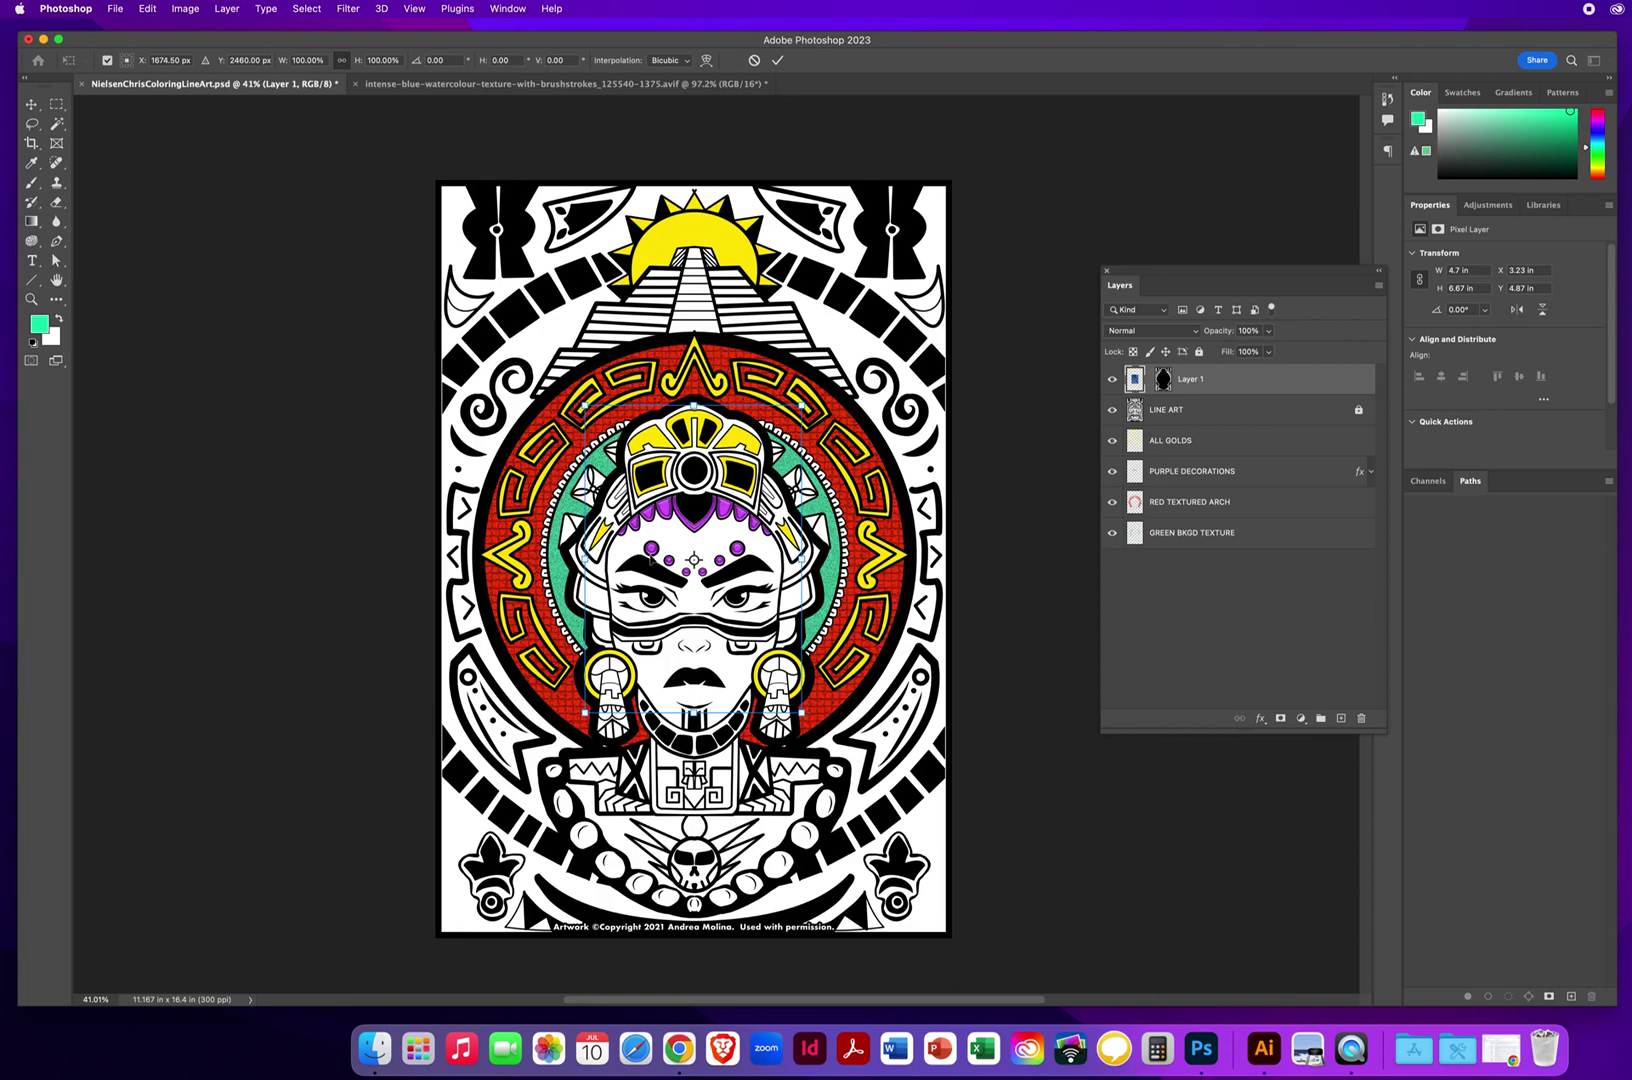
pyautogui.moveTo(584, 405); pyautogui.dragTo(350, 198)
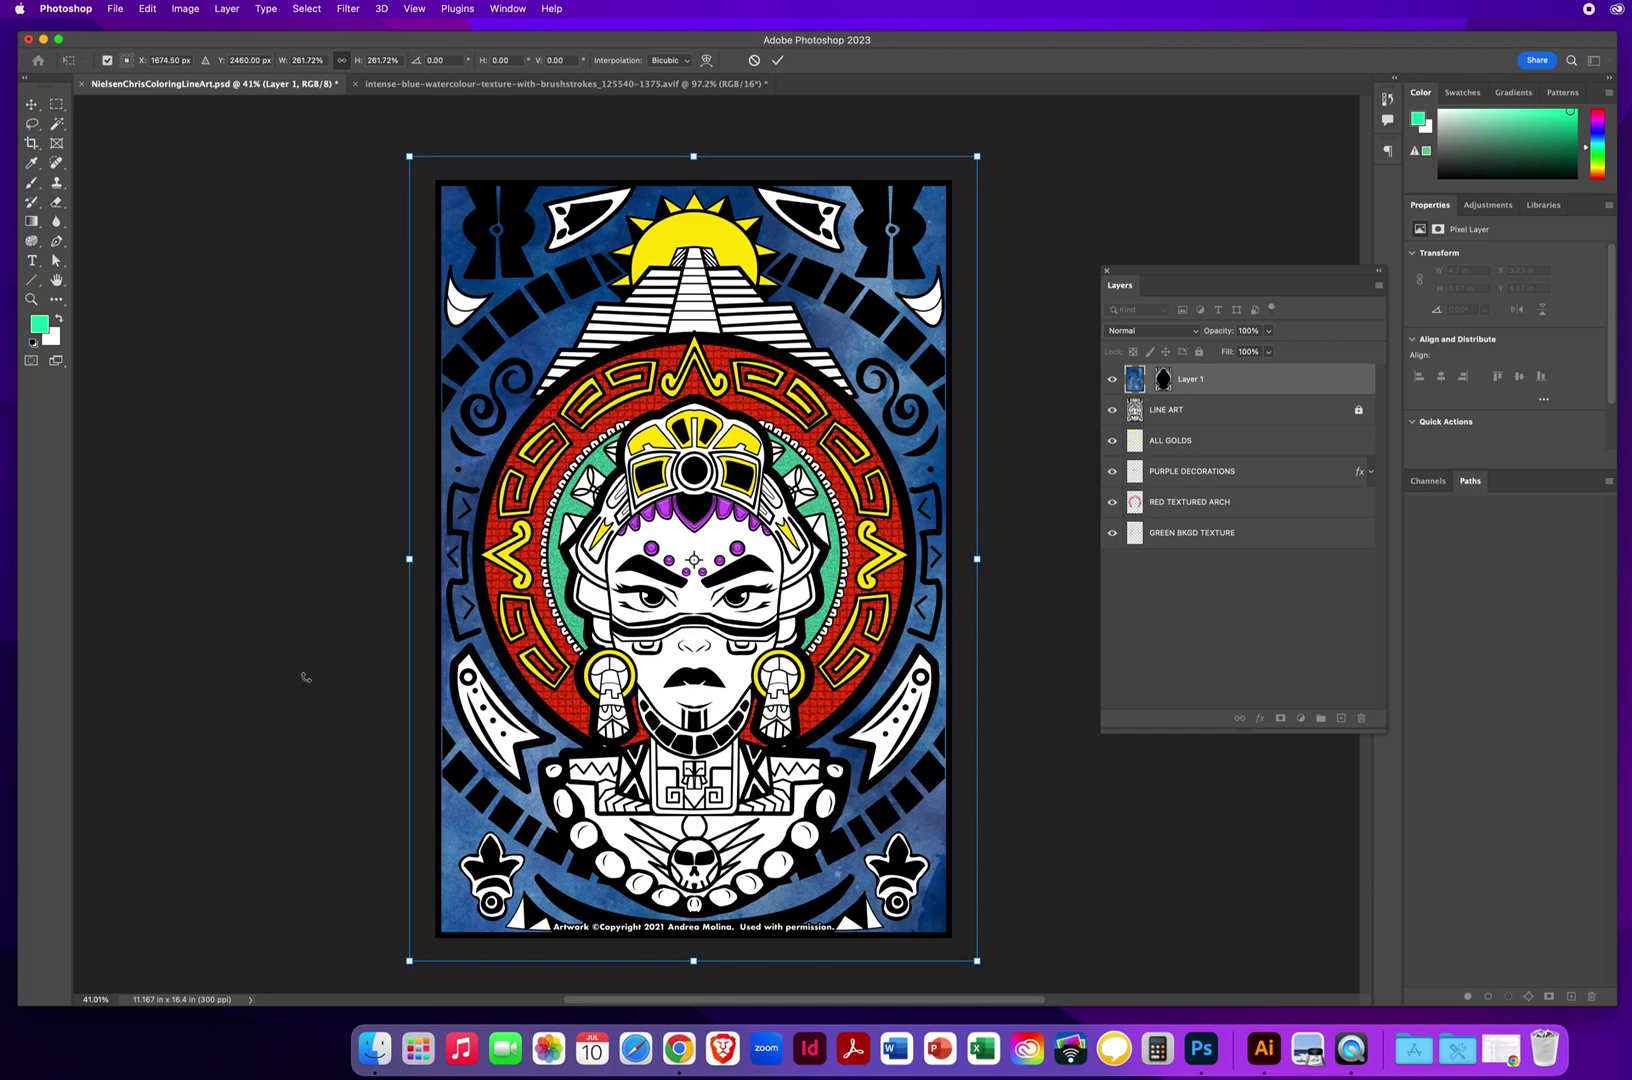
pyautogui.press('Return')
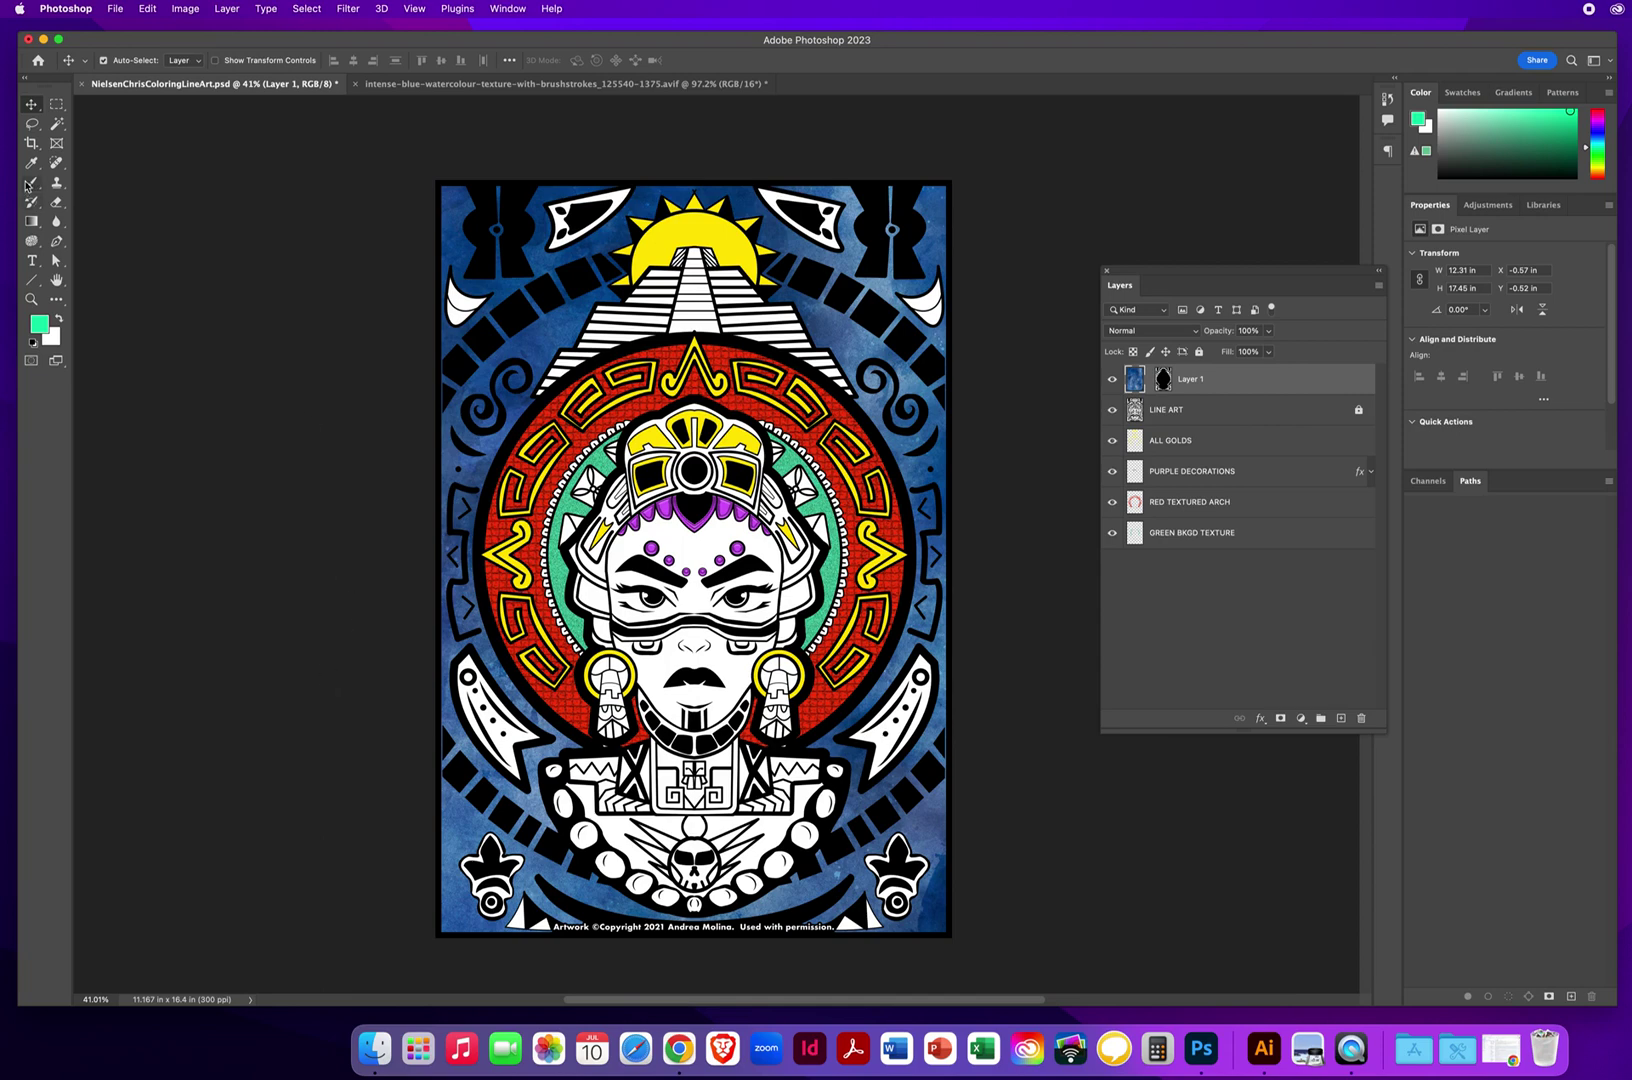
# Close the watercolour source document without saving
pyautogui.click(358, 86)
pyautogui.click(356, 85)
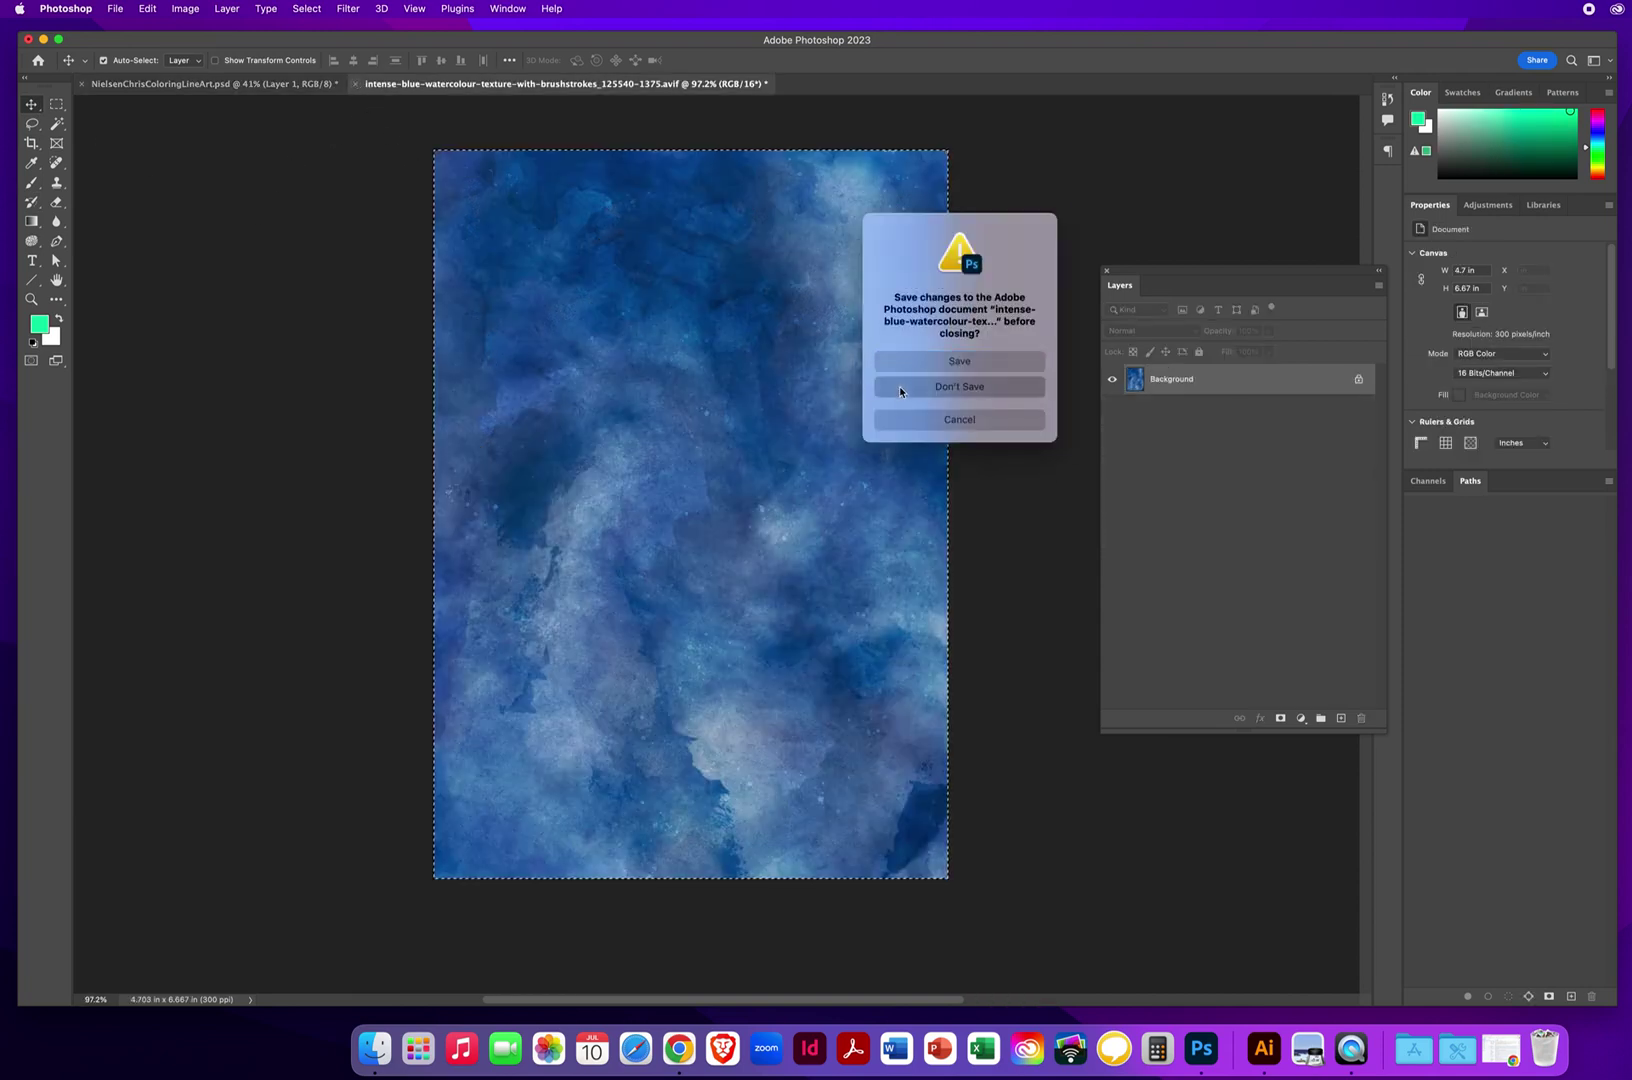
pyautogui.click(899, 386)
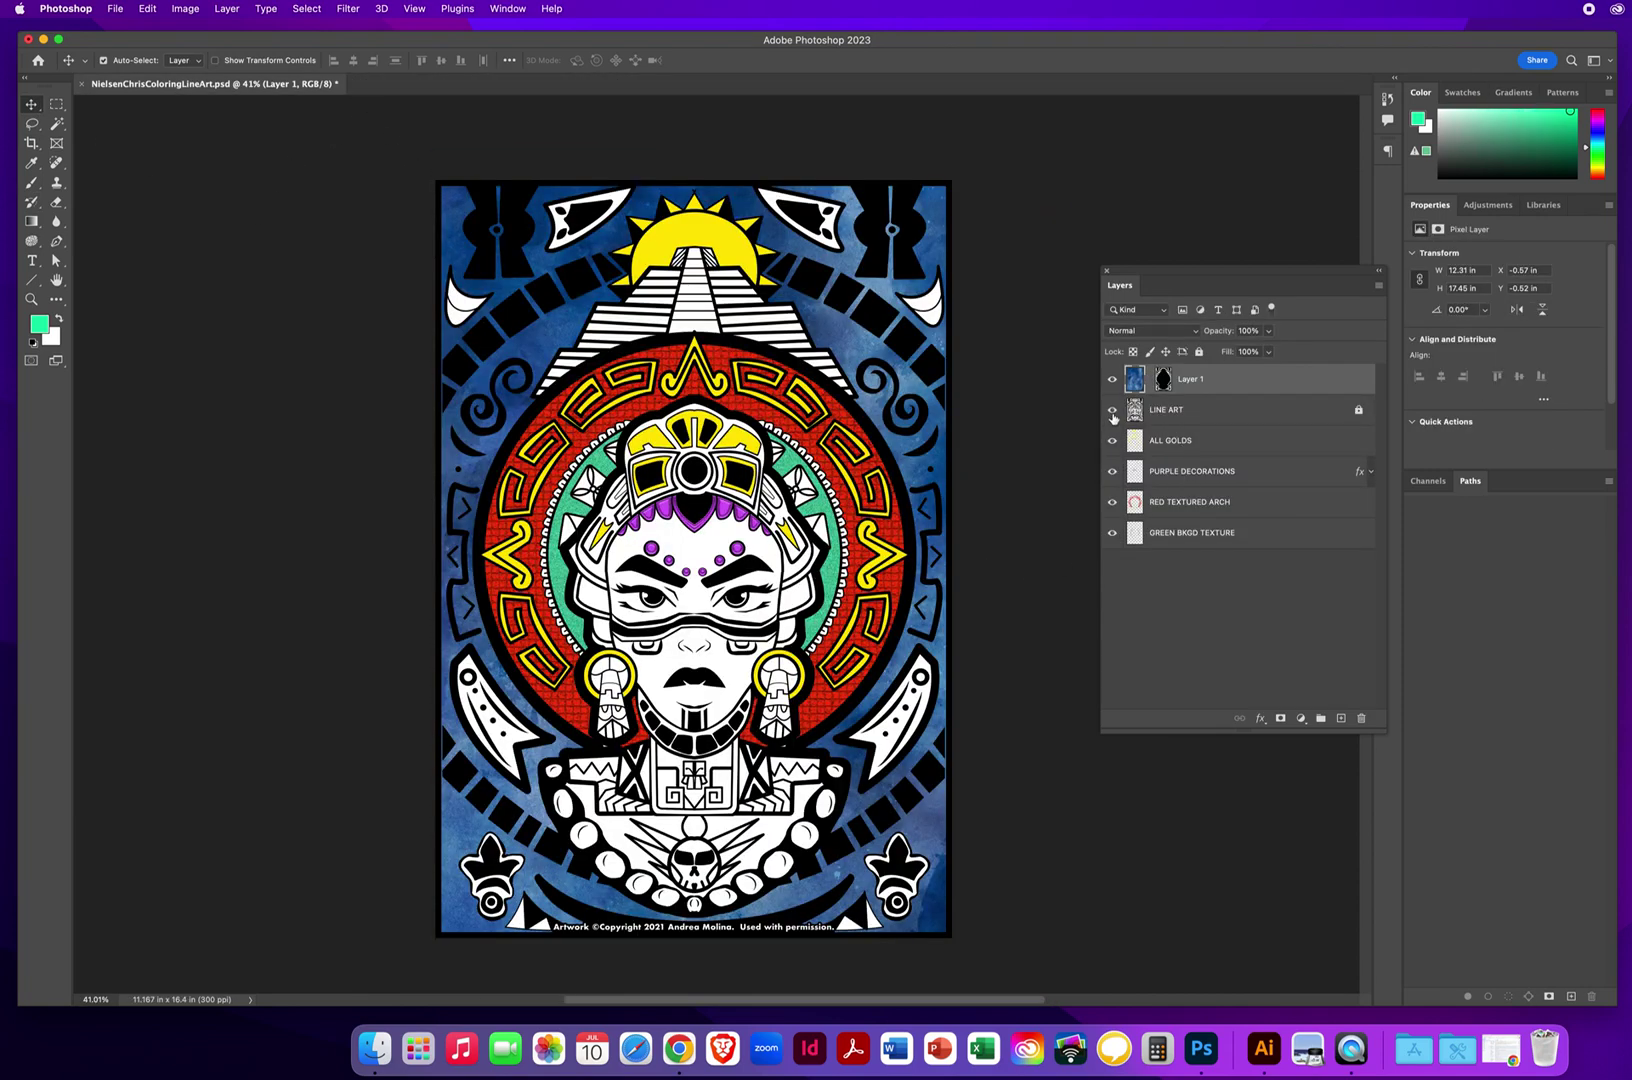
# Move Layer 1 below GREEN BKGD TEXTURE and hide all the layers
pyautogui.moveTo(1219, 384); pyautogui.dragTo(1217, 553)
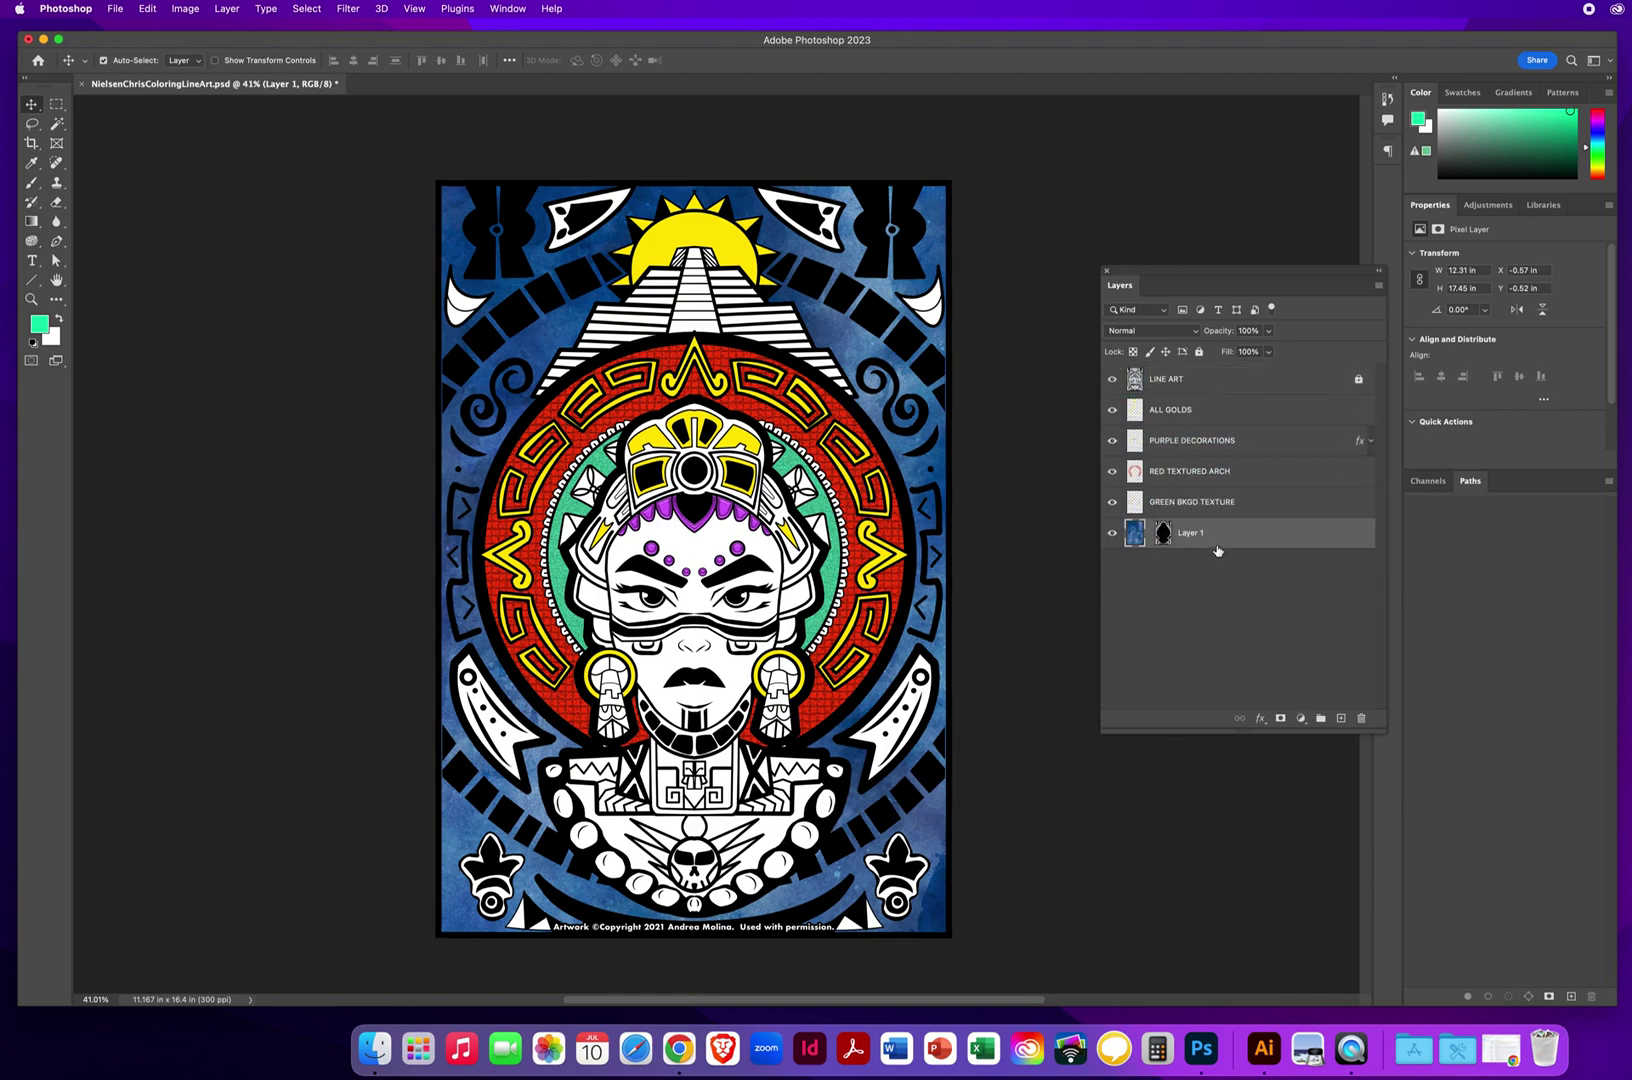
pyautogui.click(1112, 410)
pyautogui.moveTo(1112, 432); pyautogui.dragTo(1113, 540)
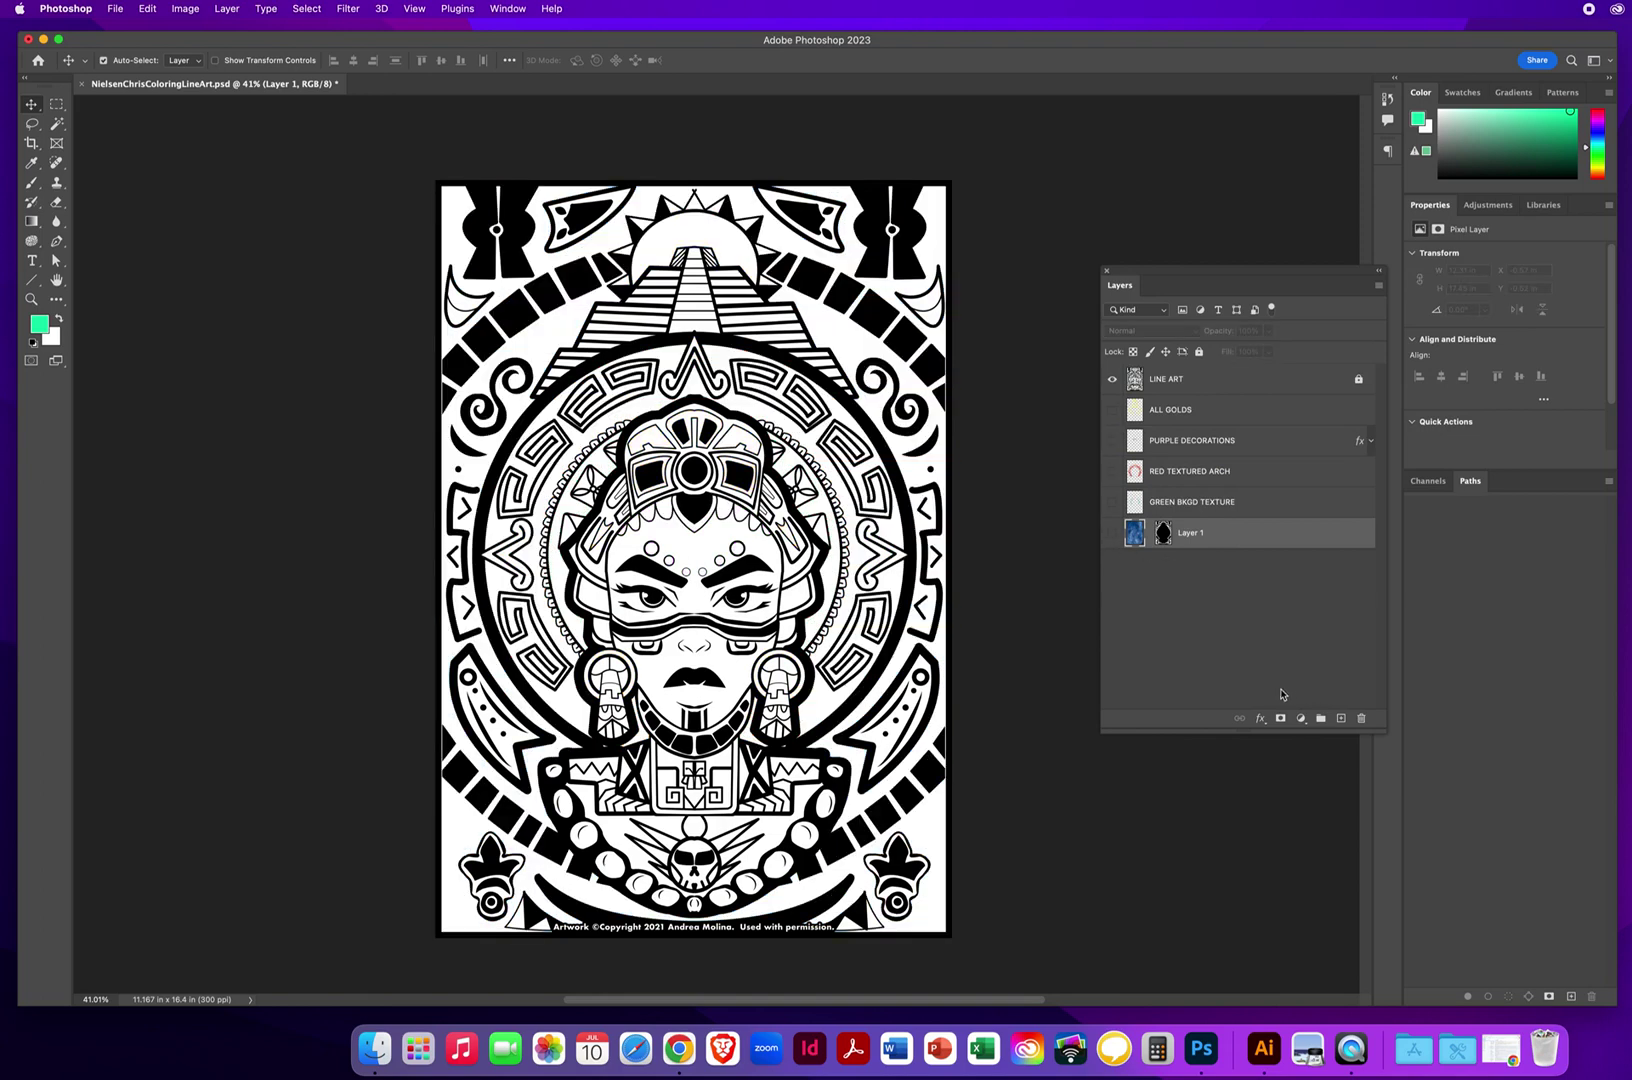
# Make the ALL GOLDS and PURPLE DECORATIONS layers visible again
pyautogui.click(1189, 411)
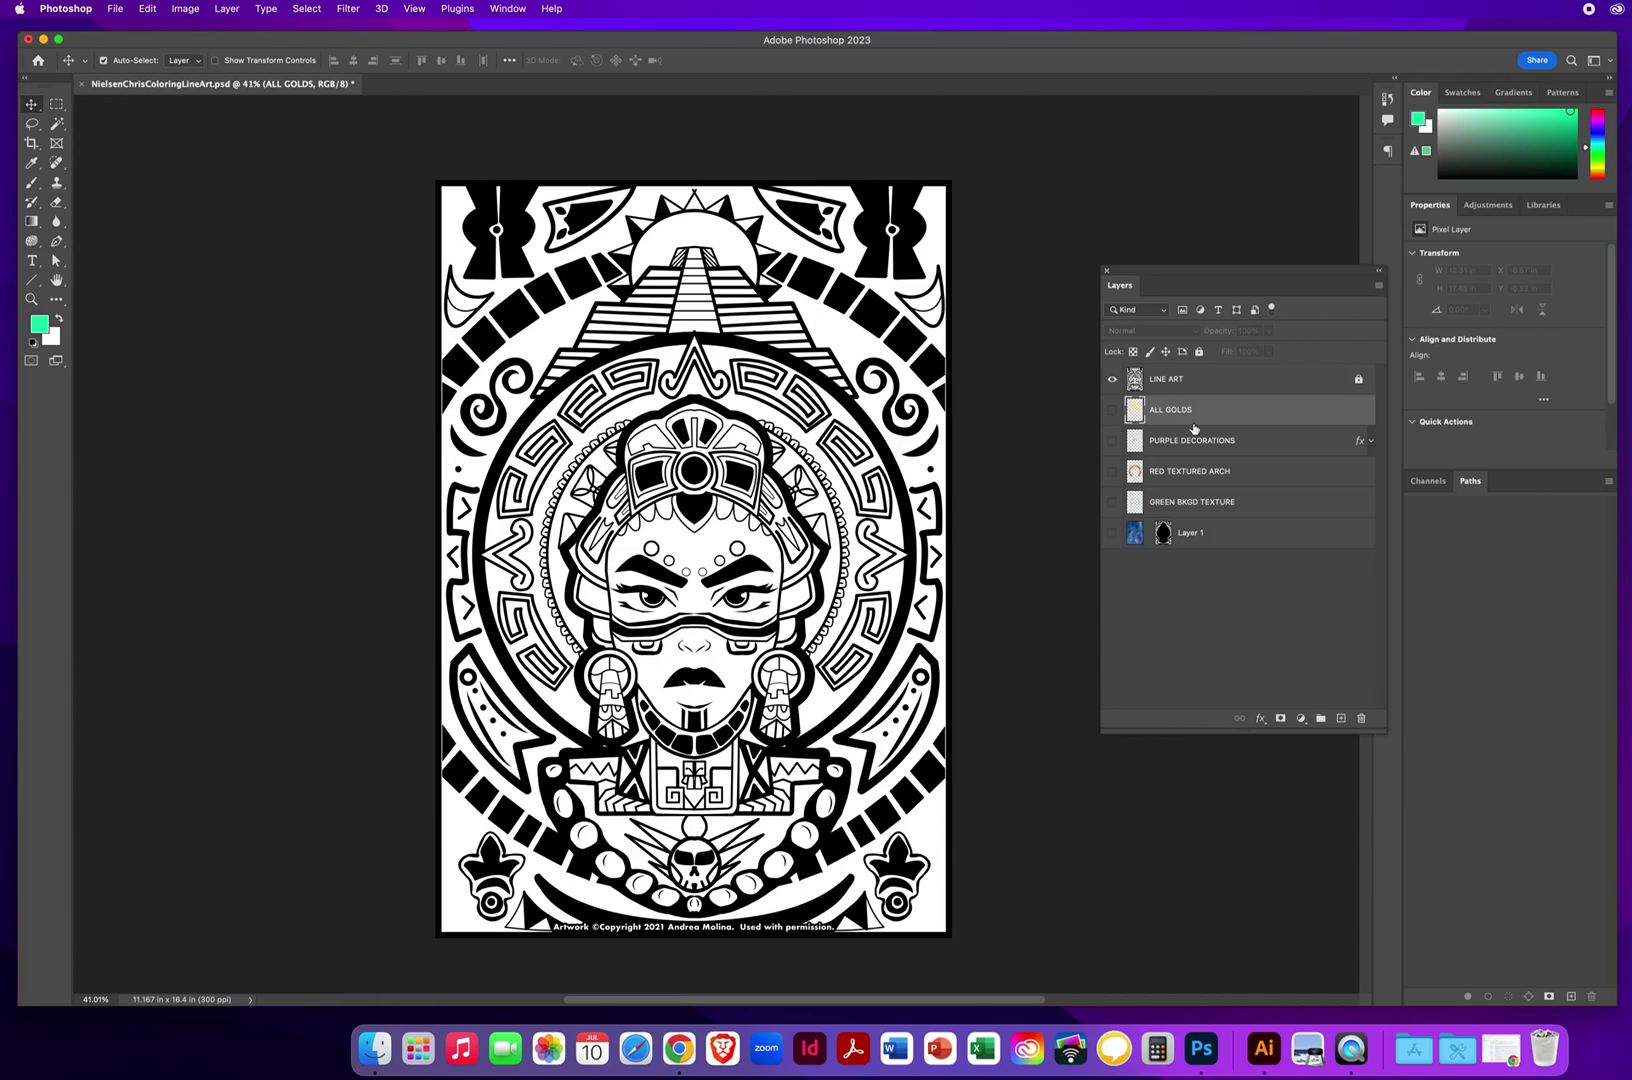
pyautogui.click(1113, 411)
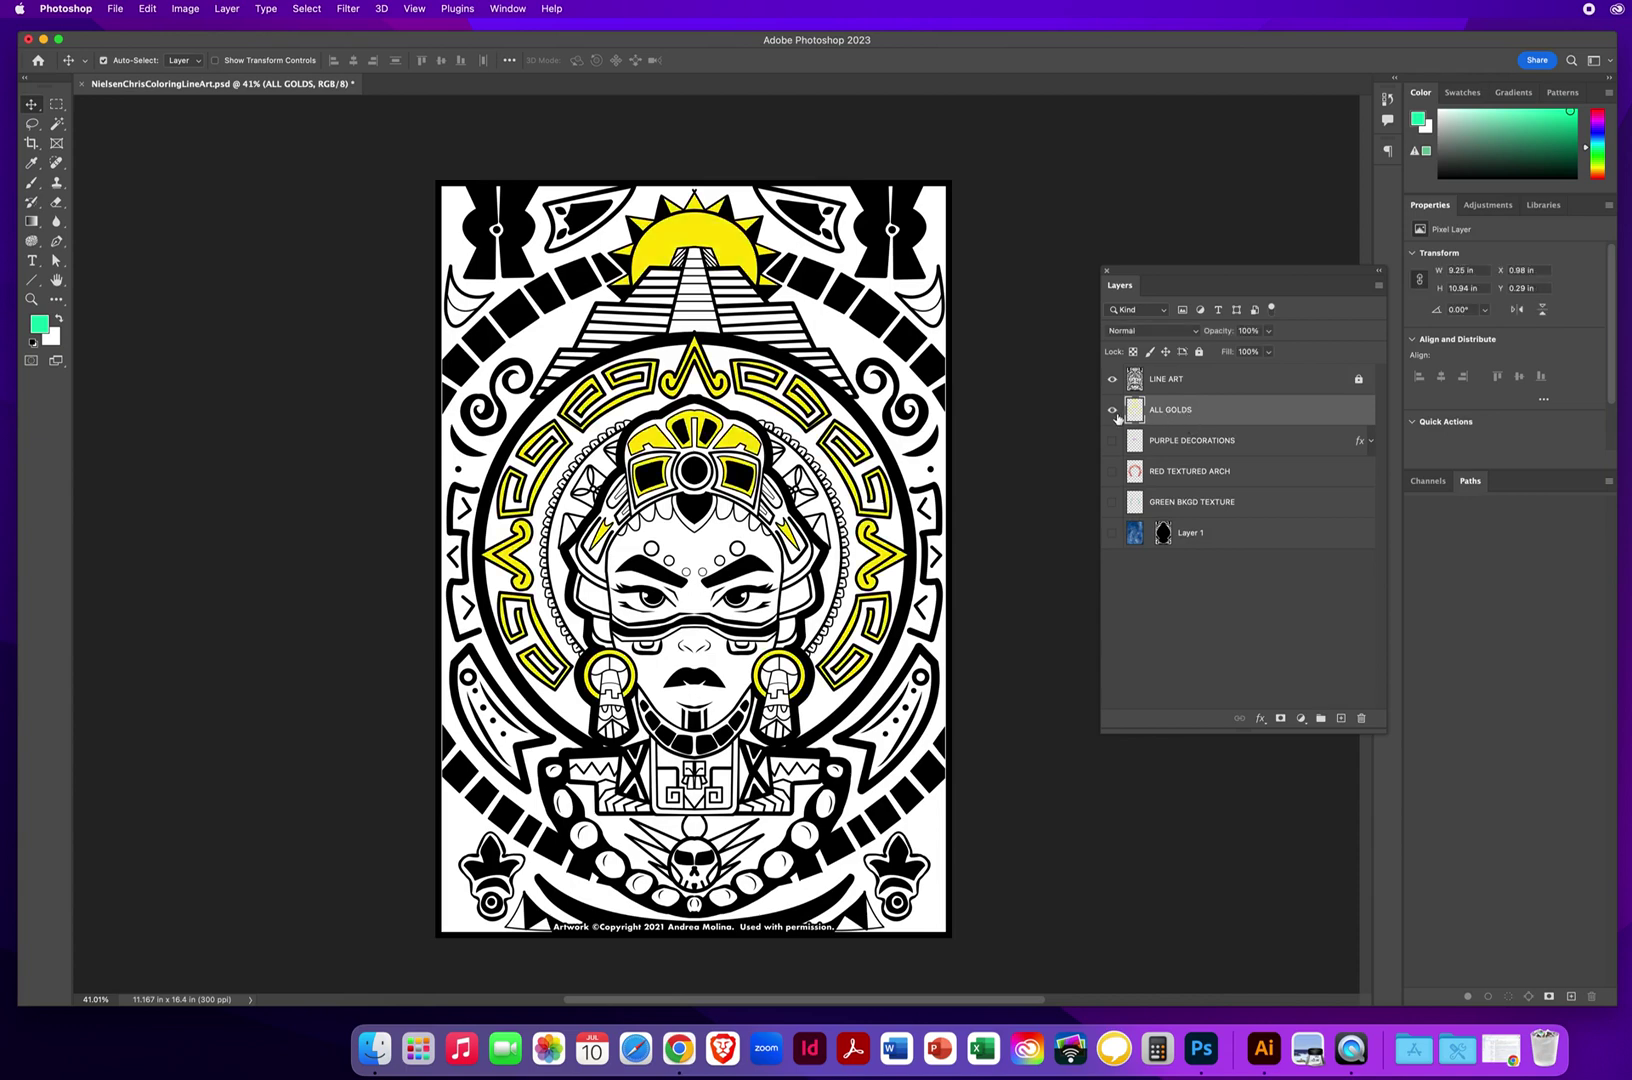
pyautogui.click(1186, 448)
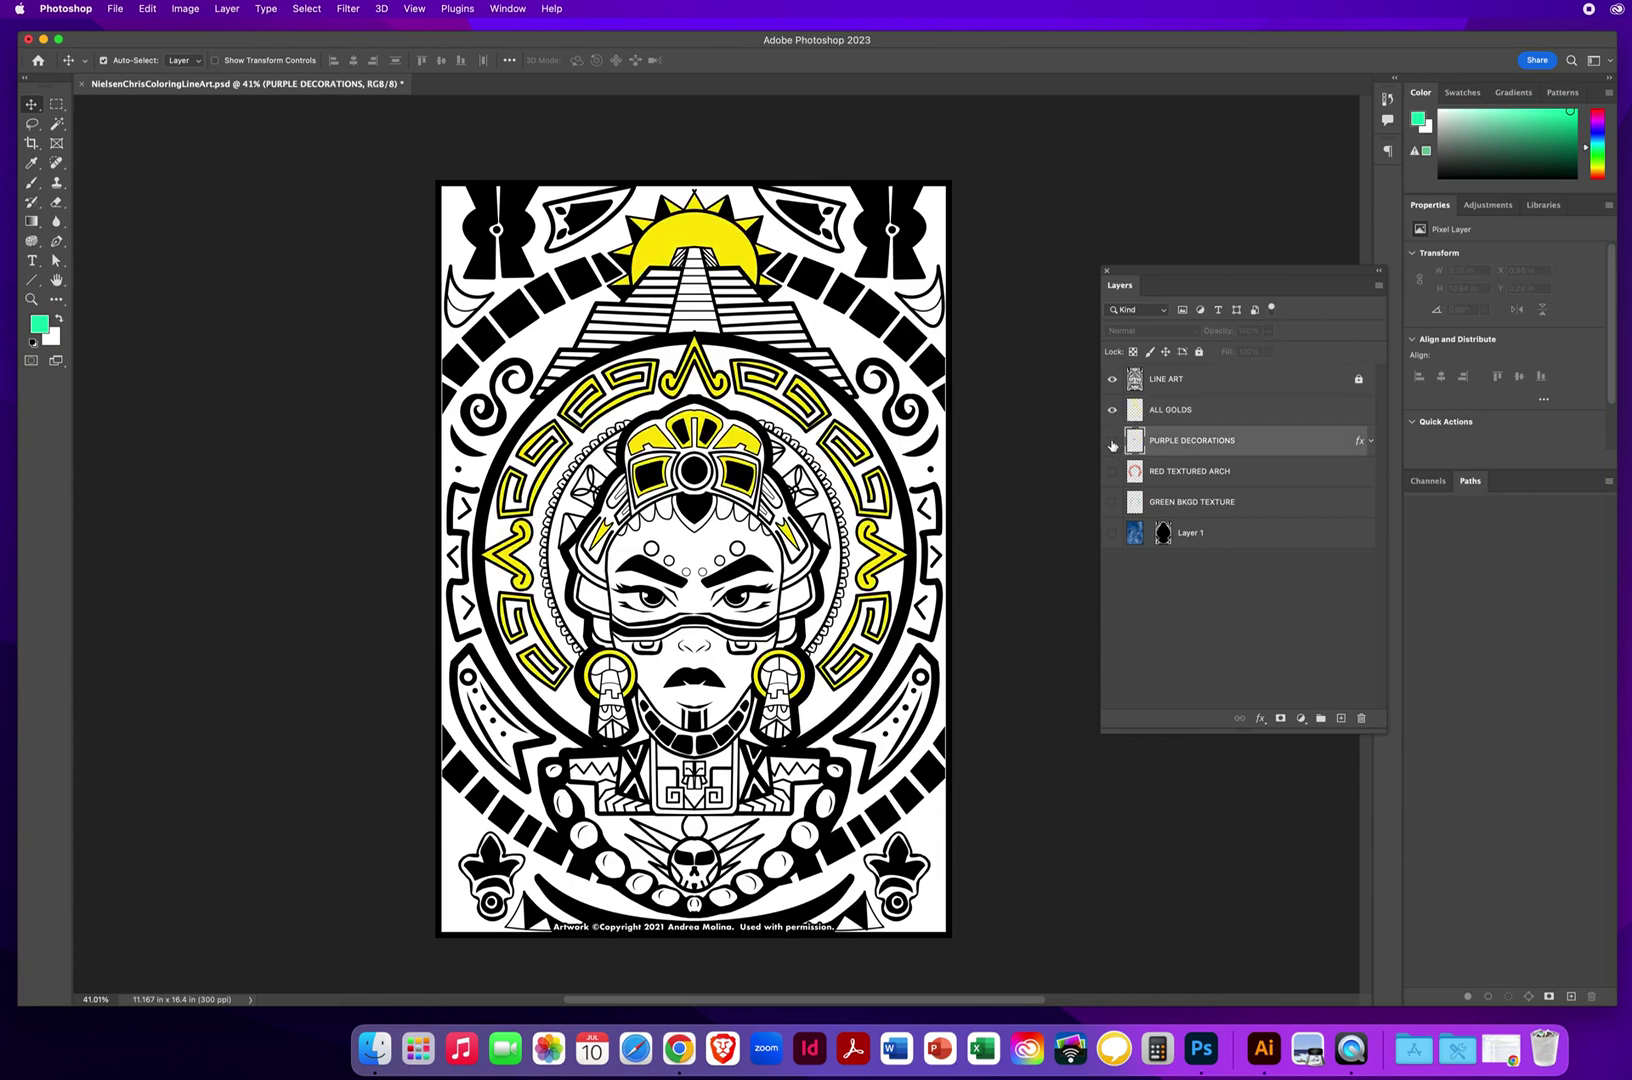
pyautogui.click(1112, 442)
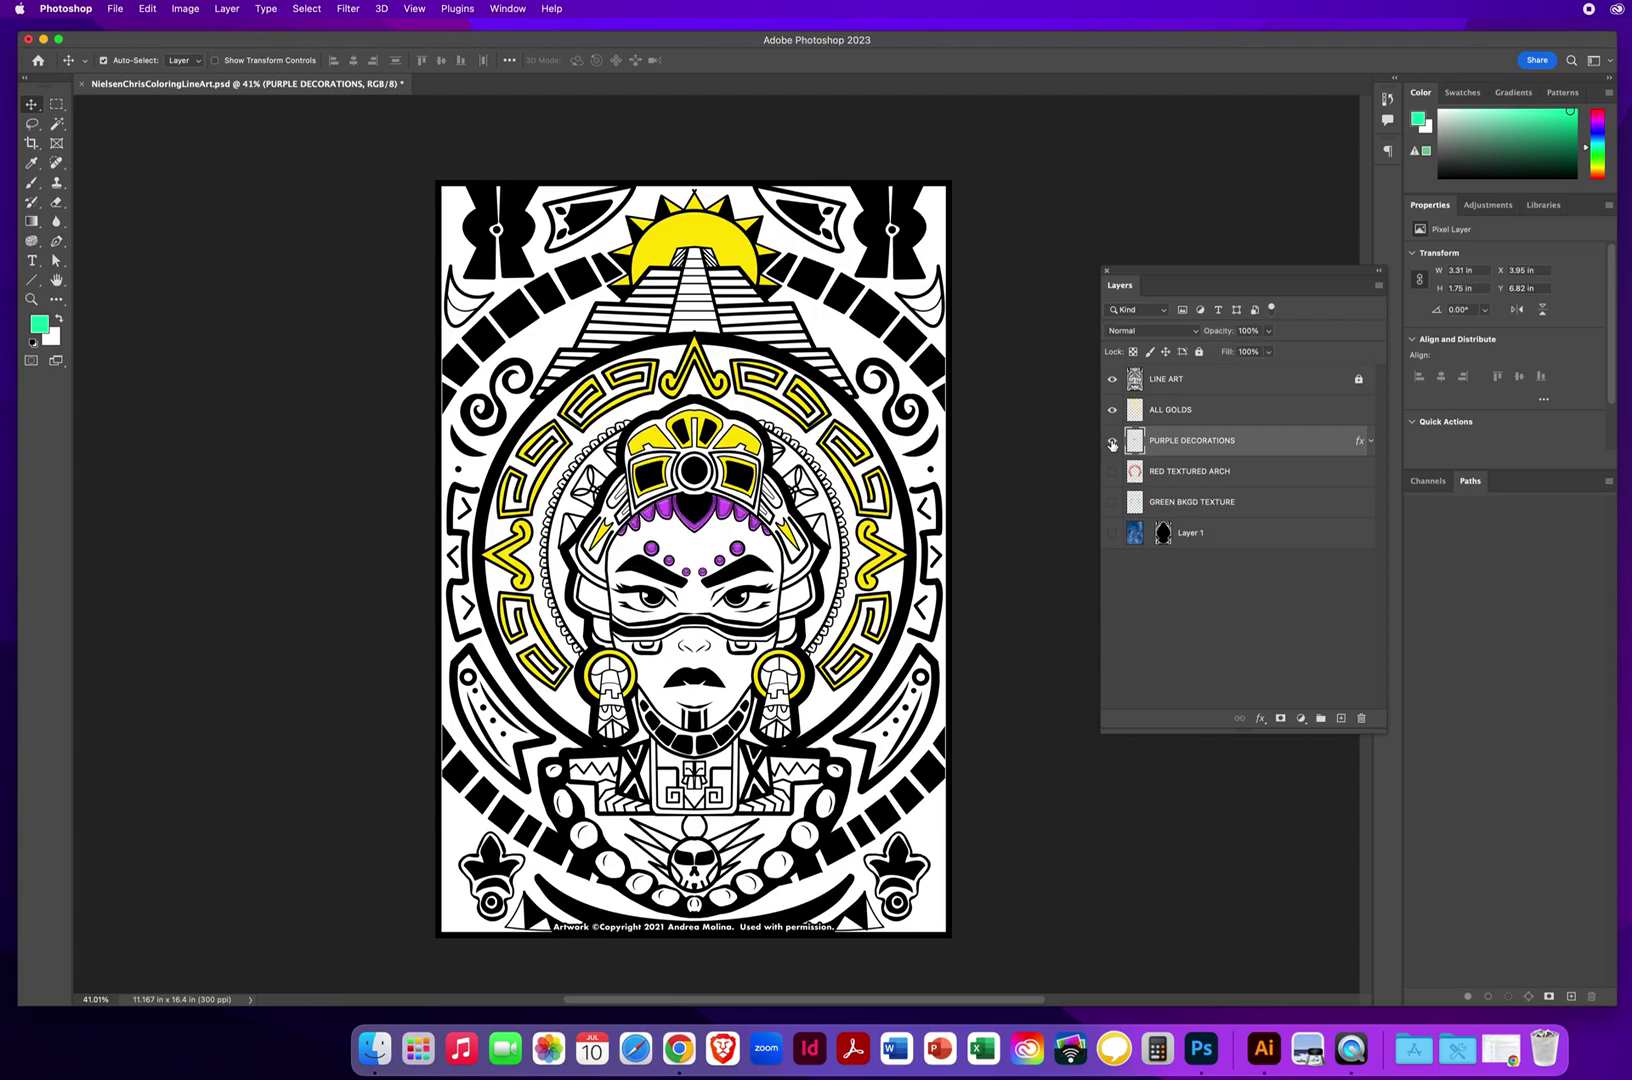
# Show the RED TEXTURED ARCH and GREEN BKGD TEXTURE layers, zooming in around the headdress to inspect
pyautogui.click(31, 299)
pyautogui.moveTo(724, 525)
pyautogui.mouseDown()
pyautogui.moveTo(822, 535)
pyautogui.moveTo(742, 528)
pyautogui.mouseUp()
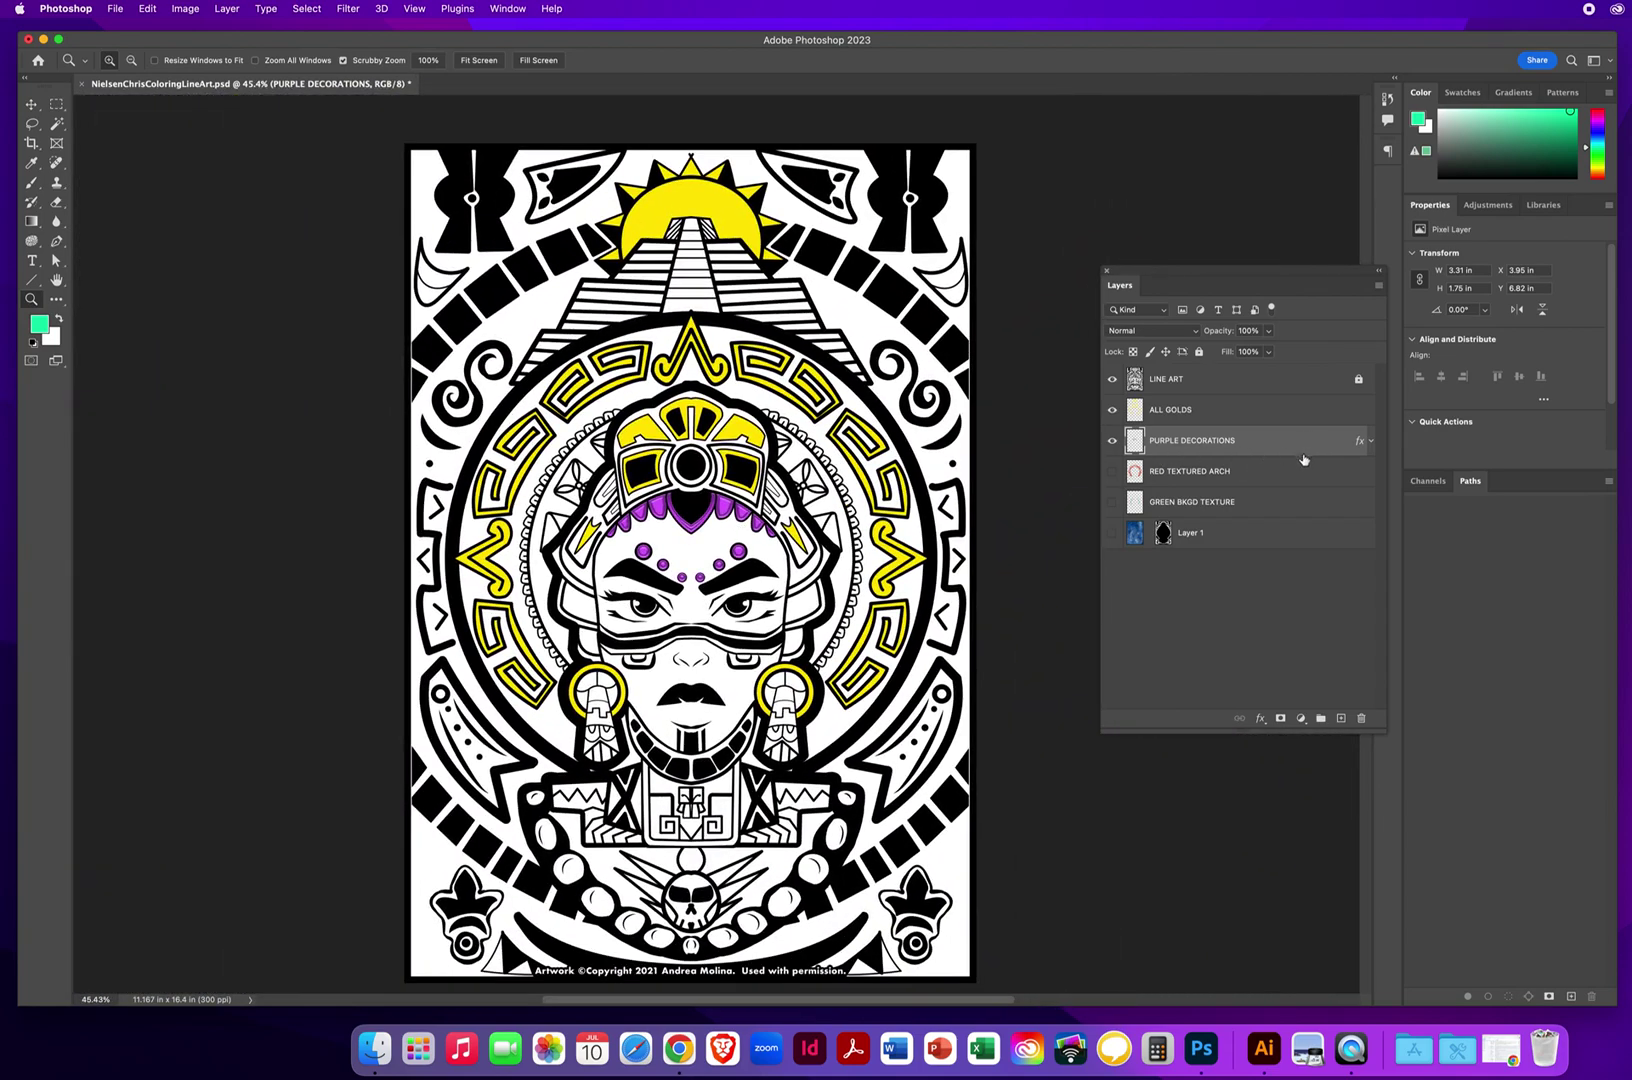
pyautogui.click(1160, 476)
pyautogui.click(1113, 476)
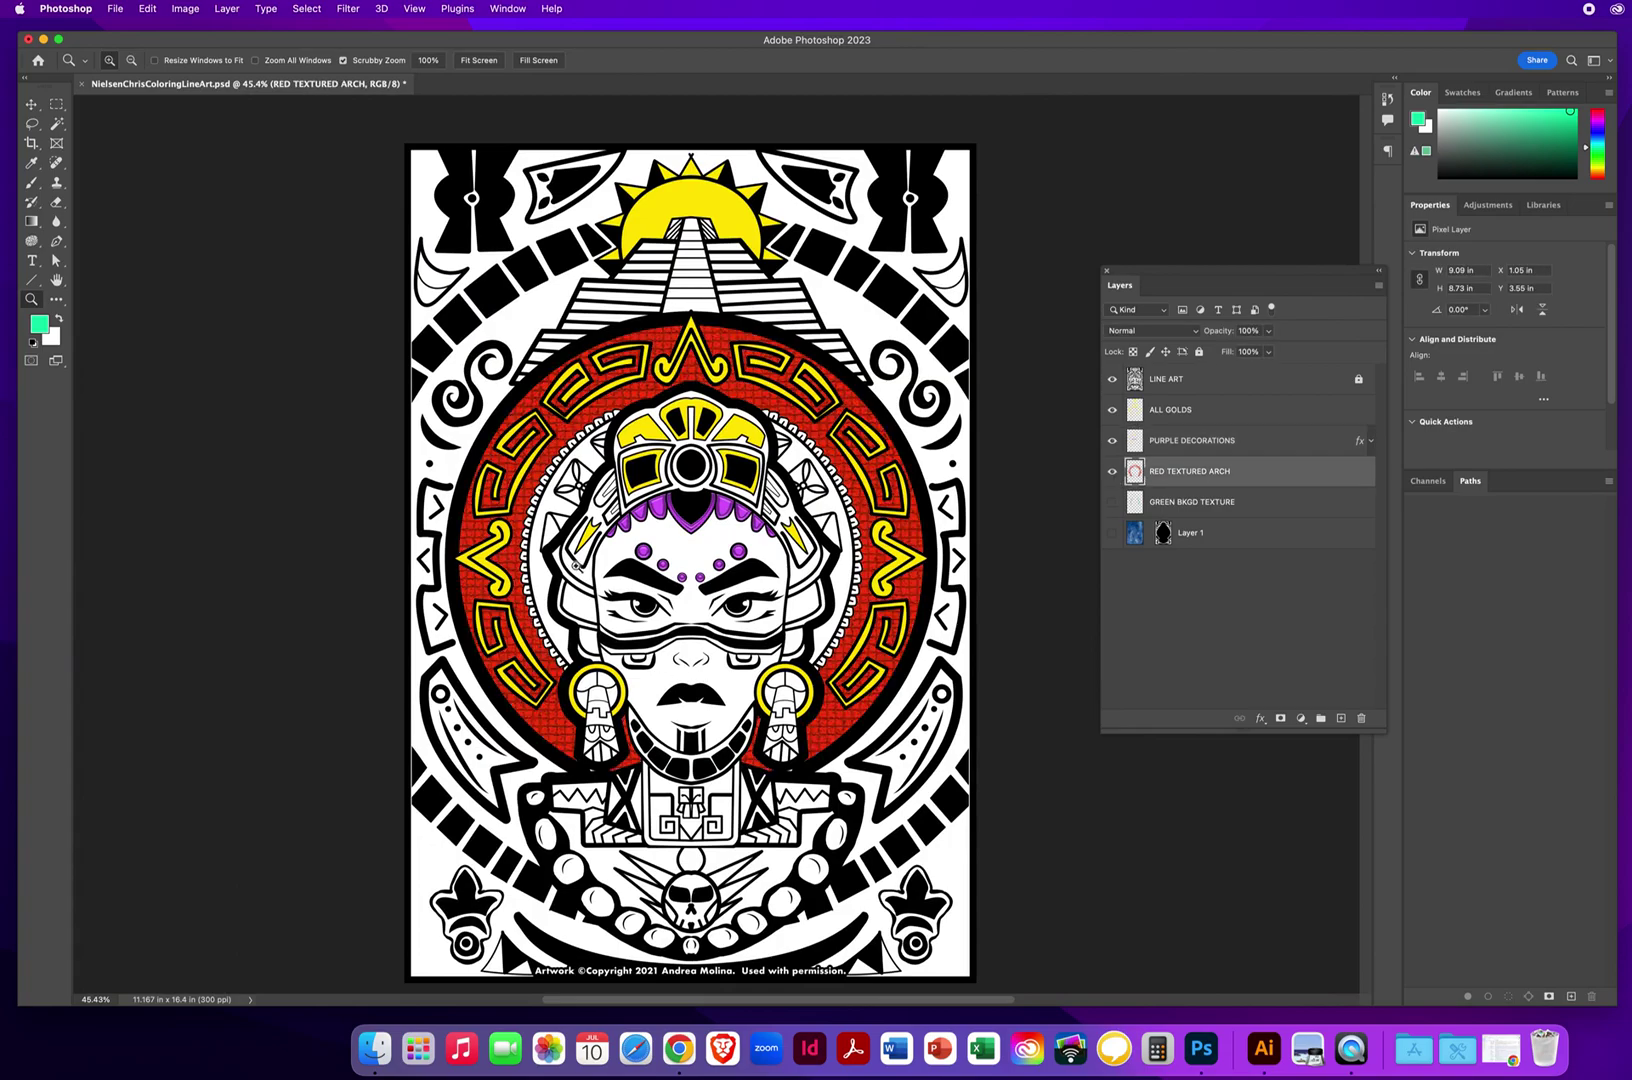
pyautogui.moveTo(572, 458)
pyautogui.mouseDown()
pyautogui.moveTo(680, 468)
pyautogui.moveTo(592, 463)
pyautogui.mouseUp()
pyautogui.click(1157, 505)
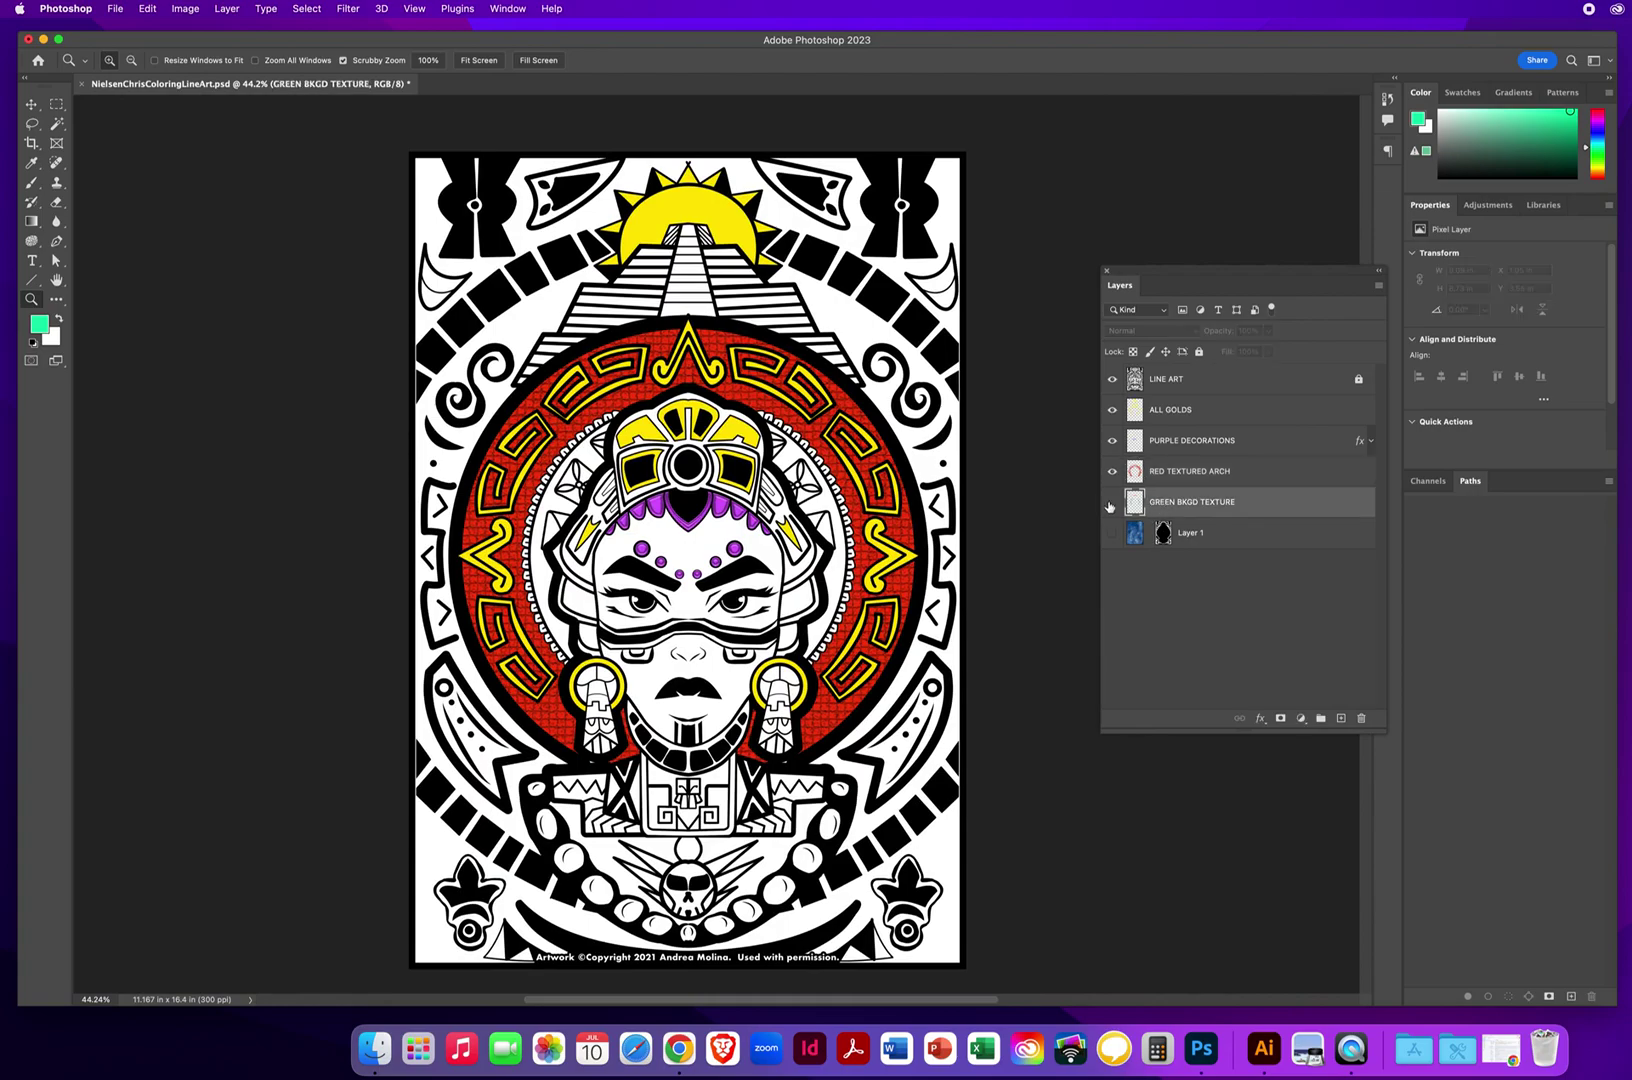
pyautogui.click(1112, 502)
pyautogui.moveTo(558, 536)
pyautogui.mouseDown()
pyautogui.moveTo(700, 536)
pyautogui.moveTo(556, 536)
pyautogui.mouseUp()
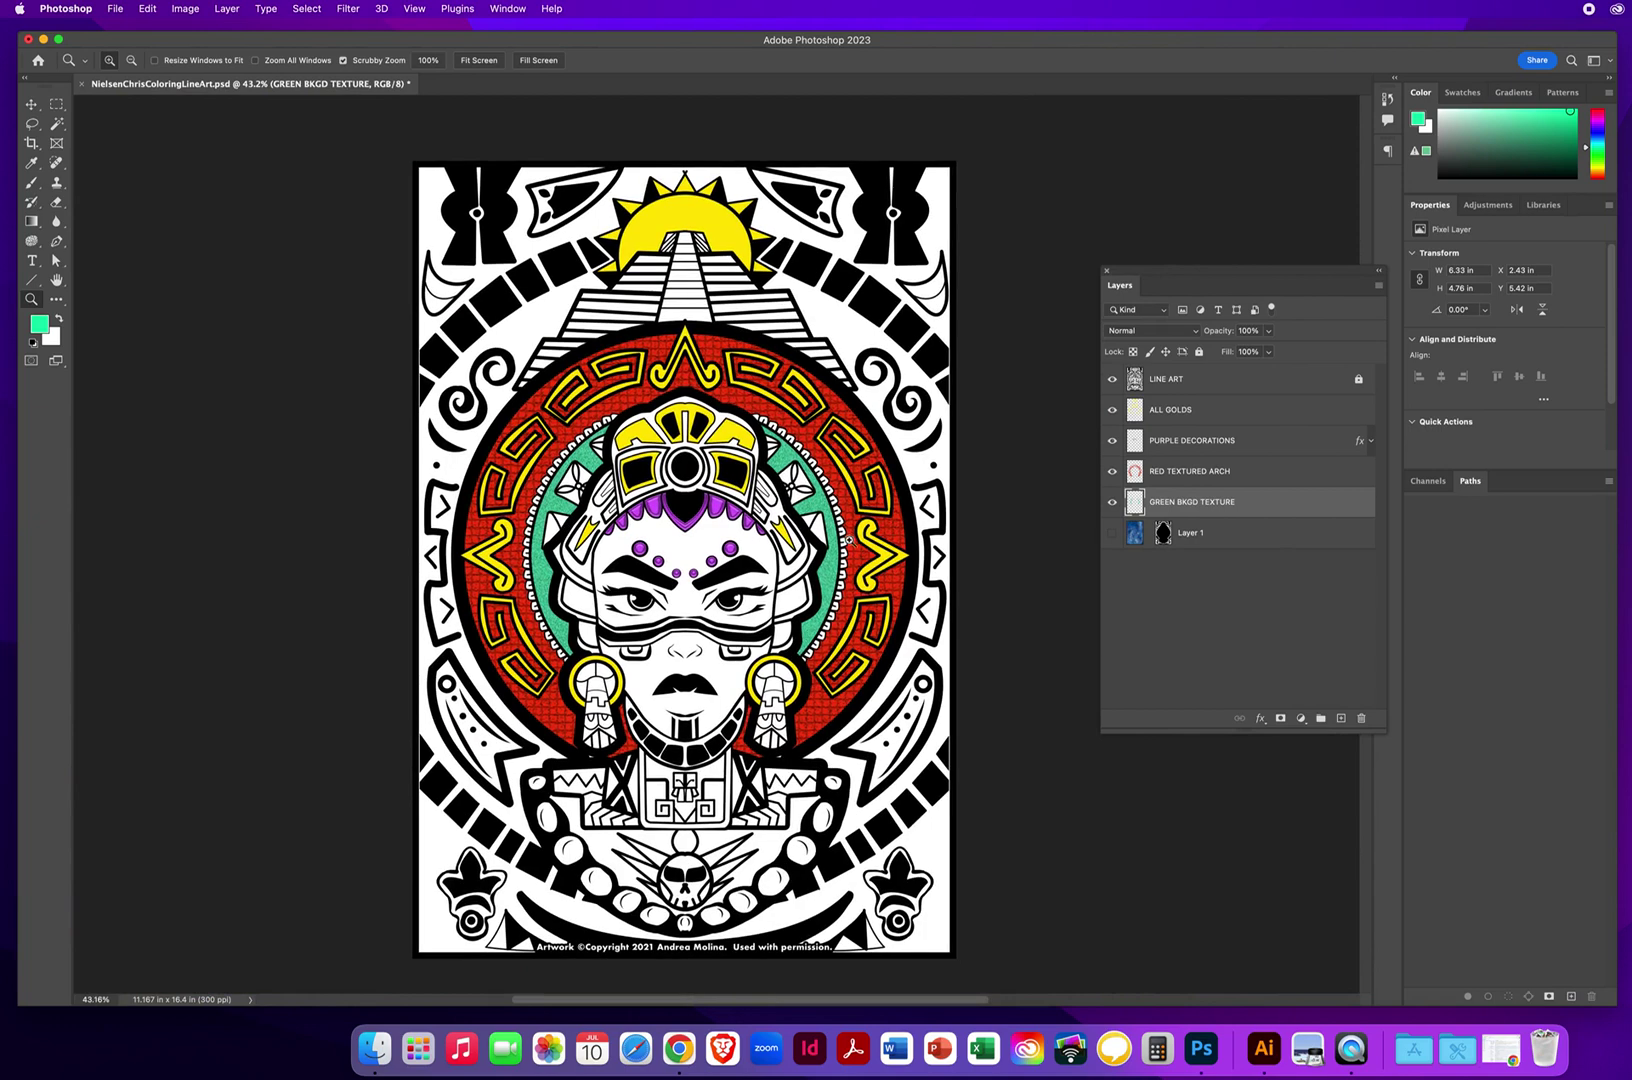
# Make Layer 1's blue watercolour visible, then check the gold, purple, red, green and watercolour layers in turn
pyautogui.click(1213, 540)
pyautogui.click(1112, 533)
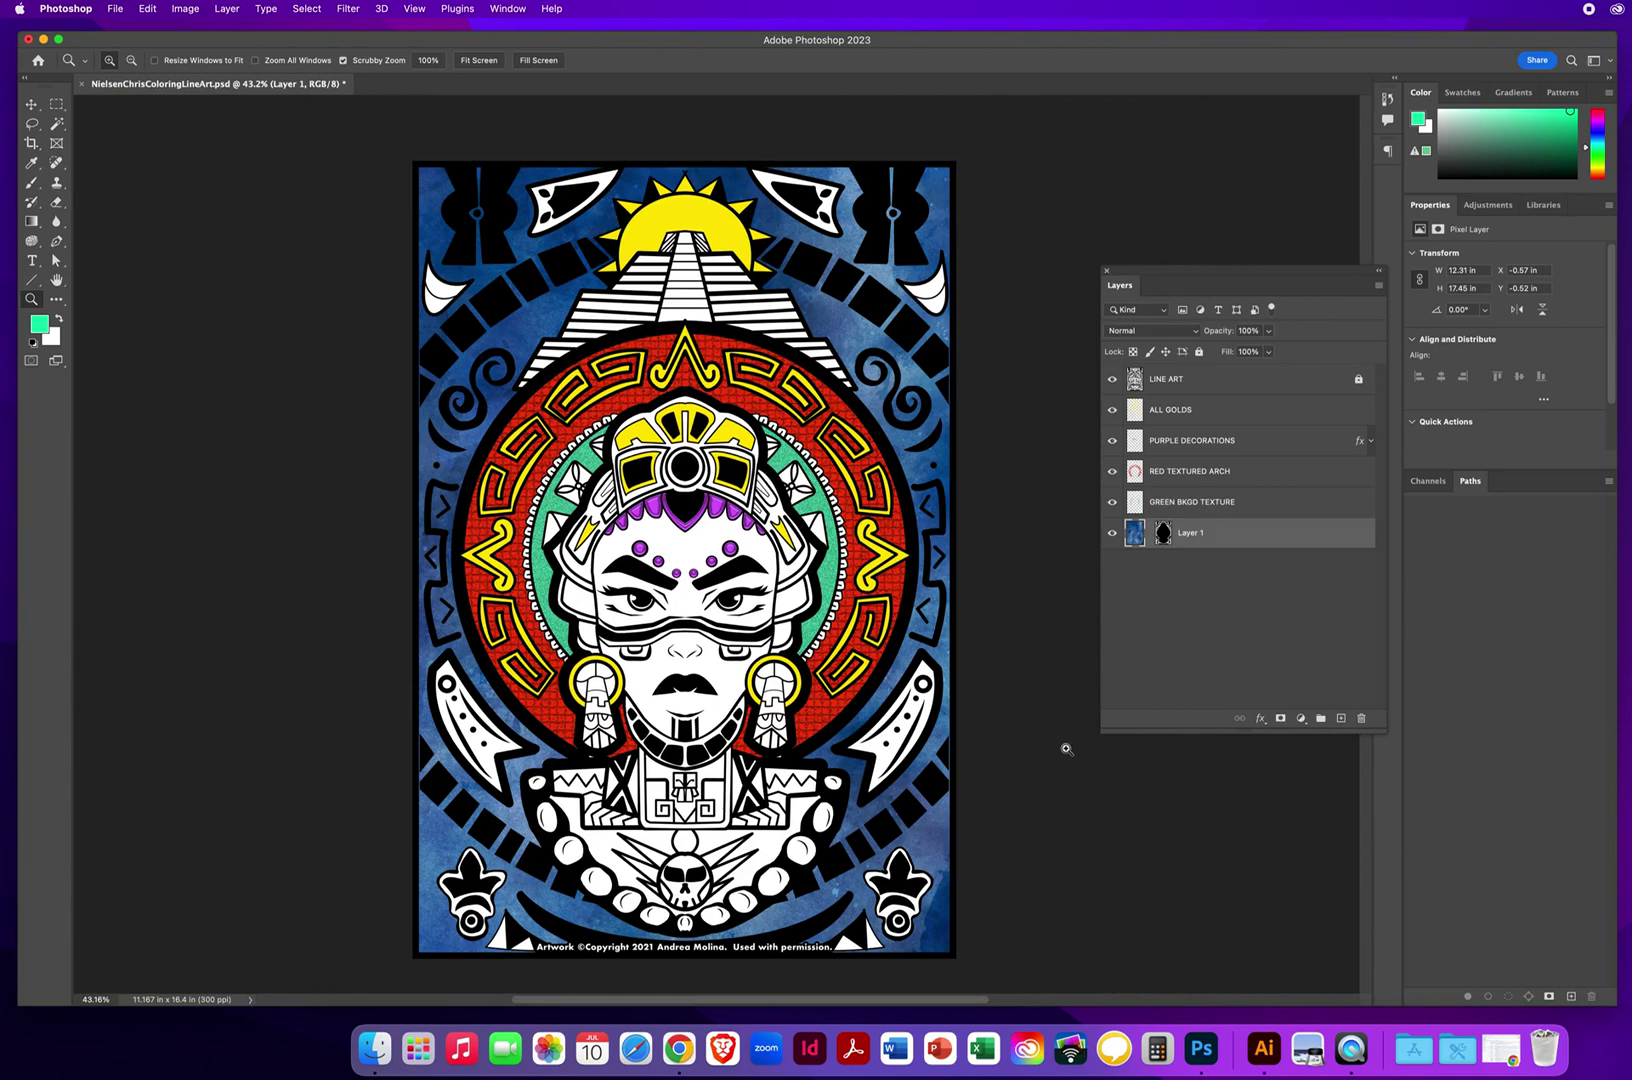
pyautogui.click(1196, 412)
pyautogui.click(1181, 446)
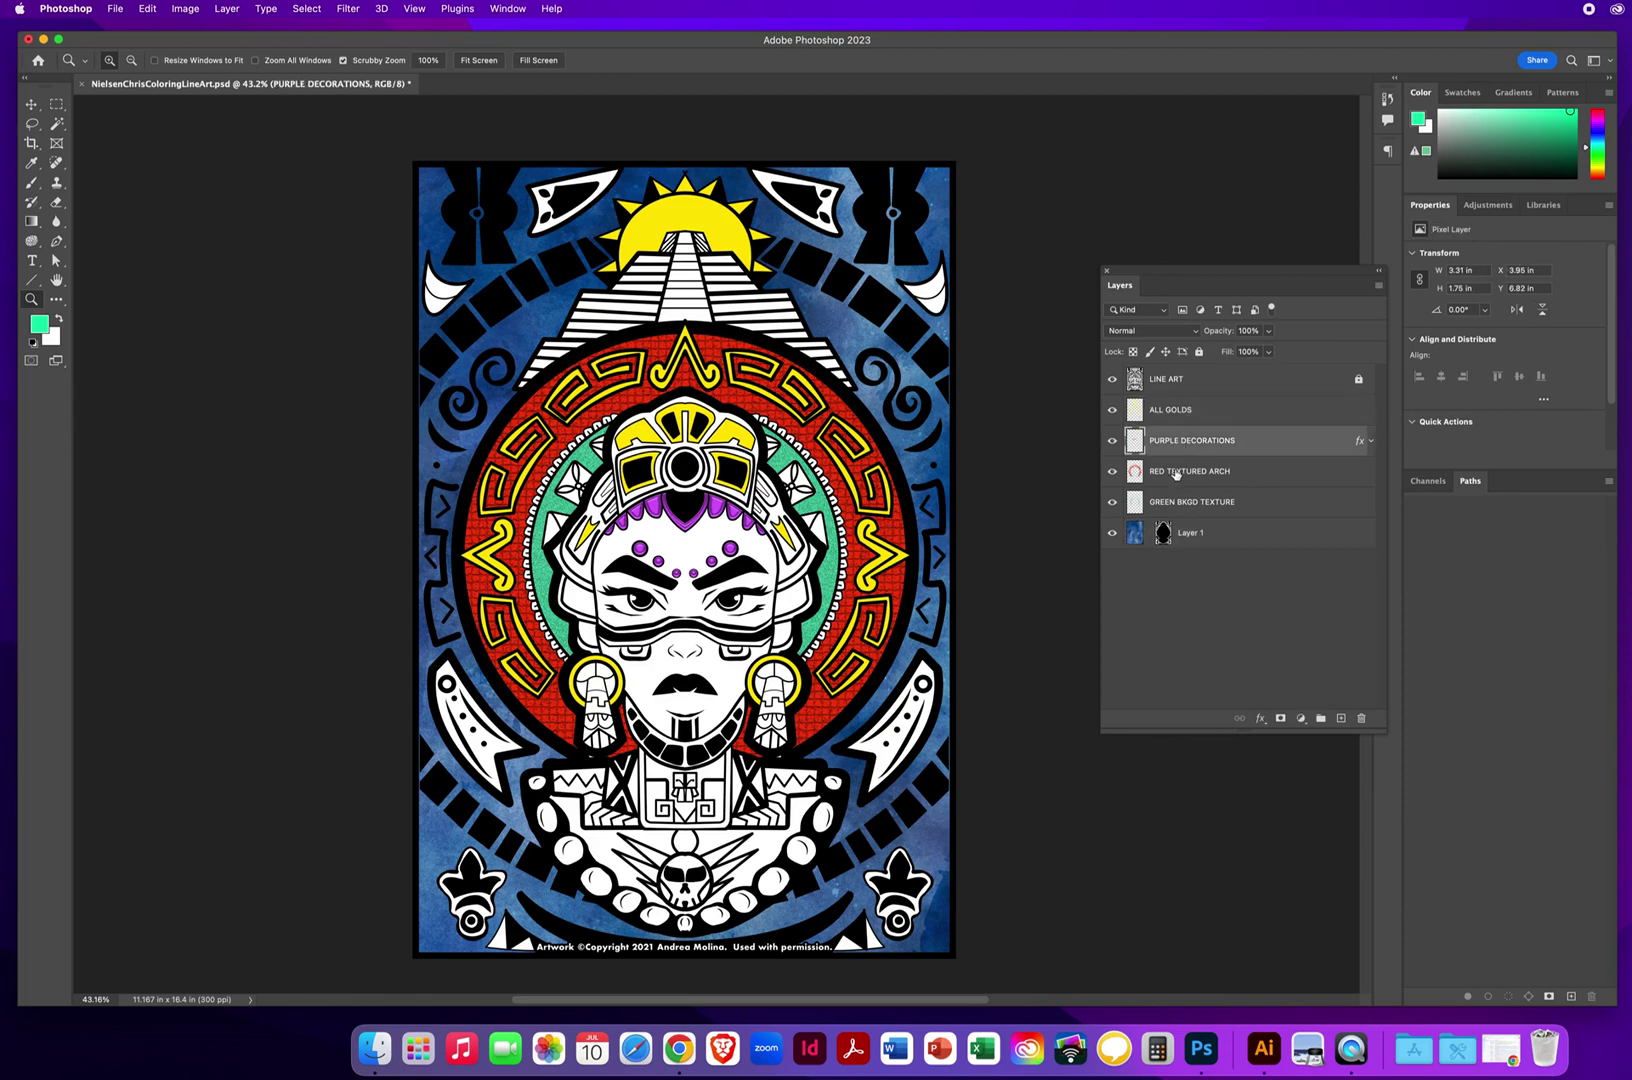
pyautogui.click(1175, 474)
pyautogui.click(1187, 508)
pyautogui.click(1198, 540)
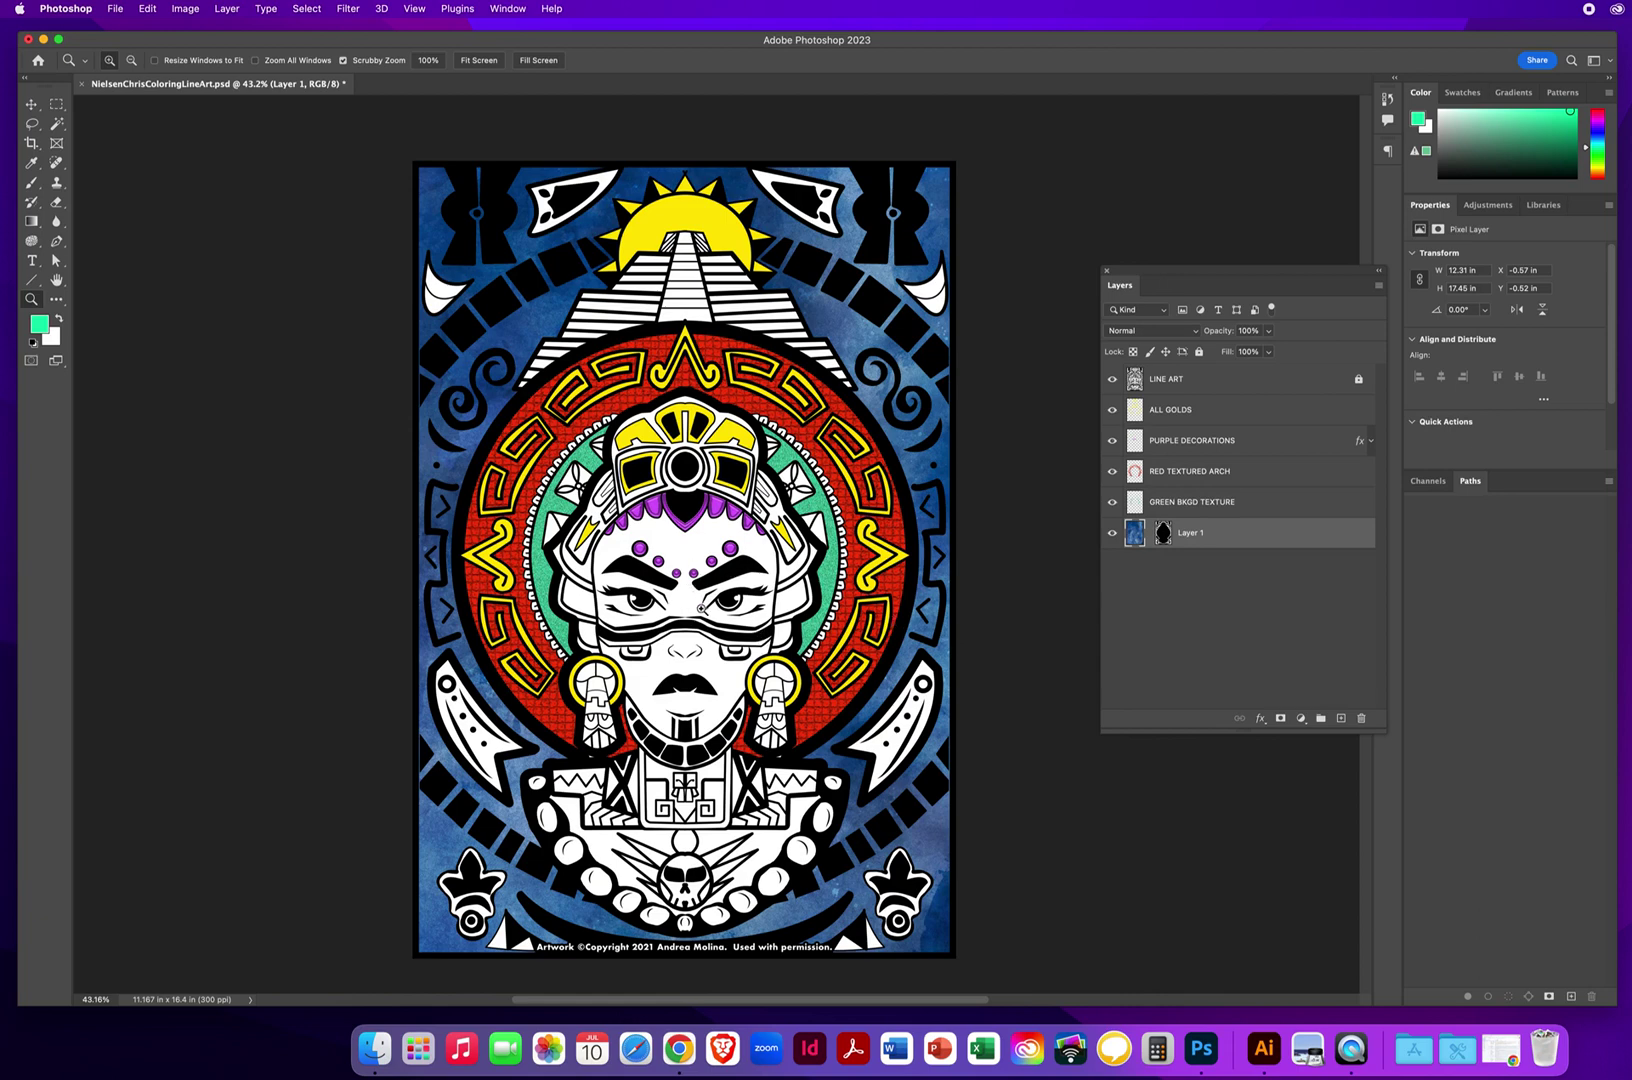
pyautogui.click(31, 105)
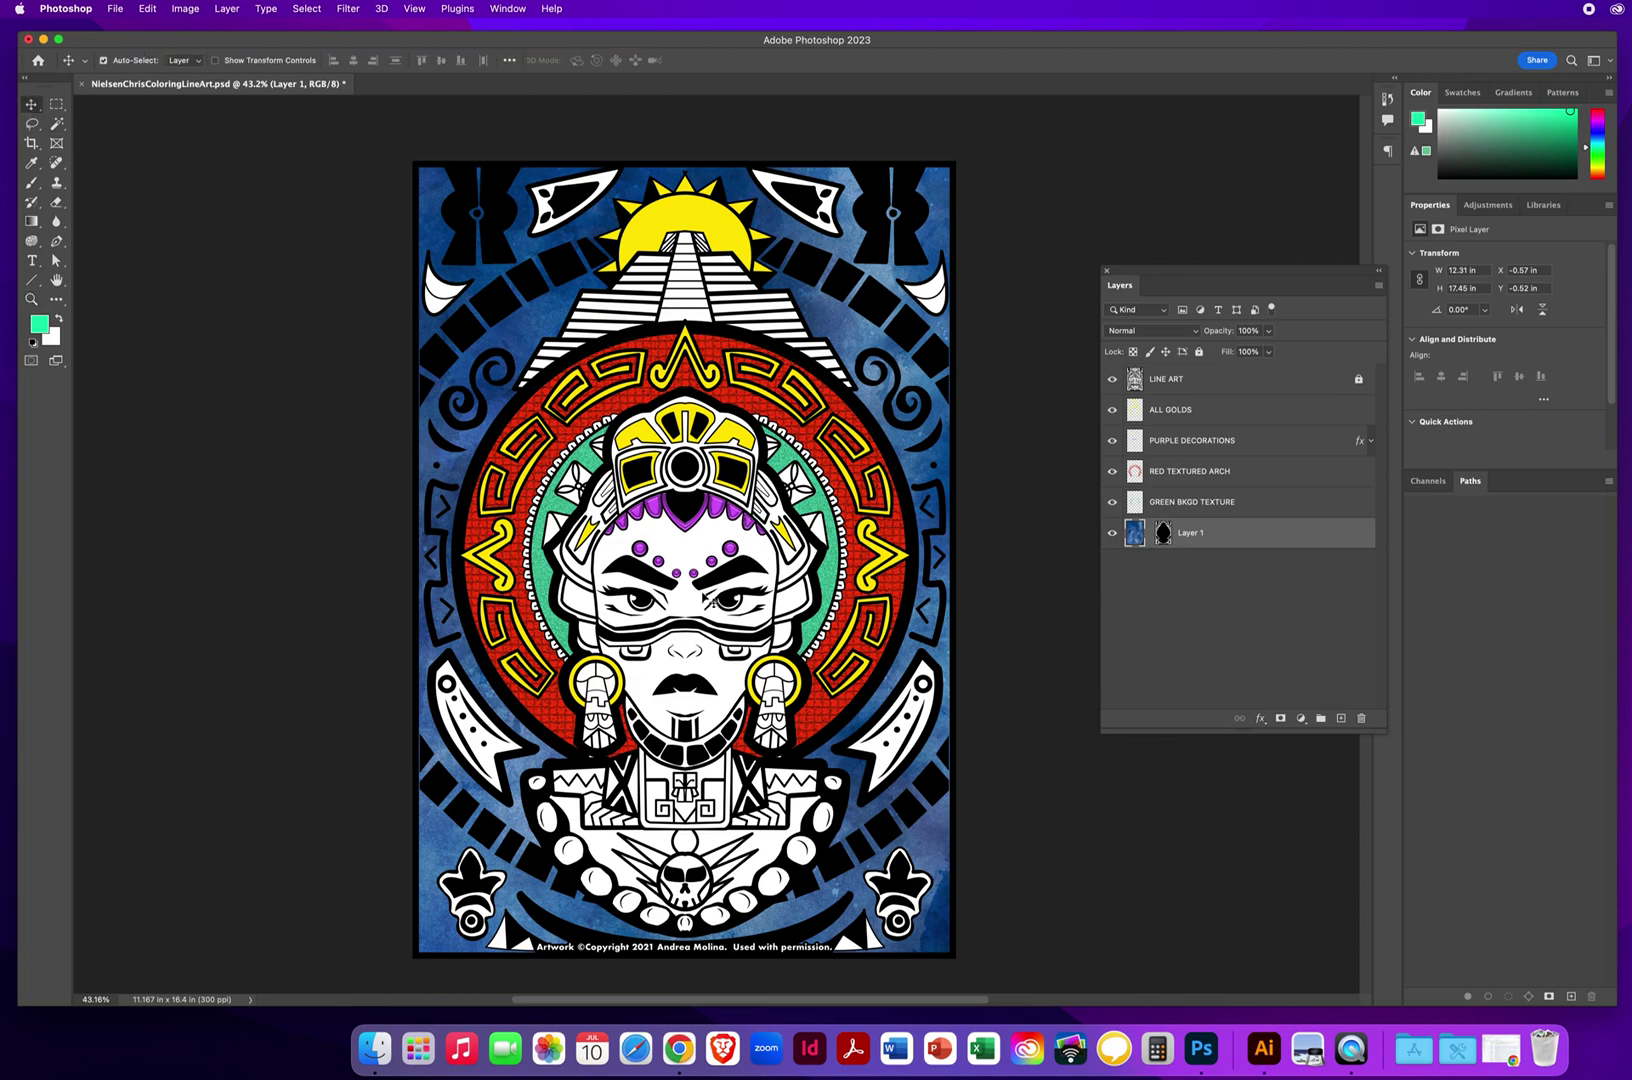